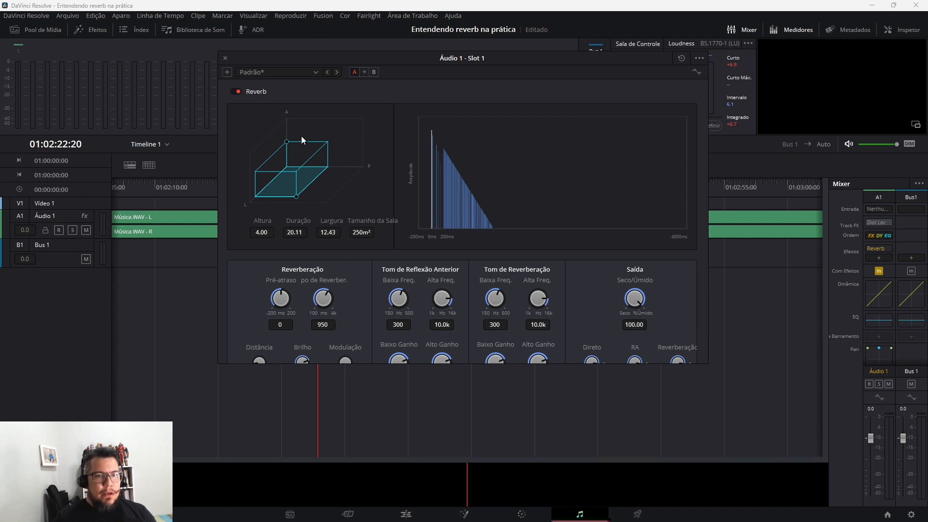
Move the Reverb window below the audio tracks and play a few seconds of the music with the current reverb
click(315, 73)
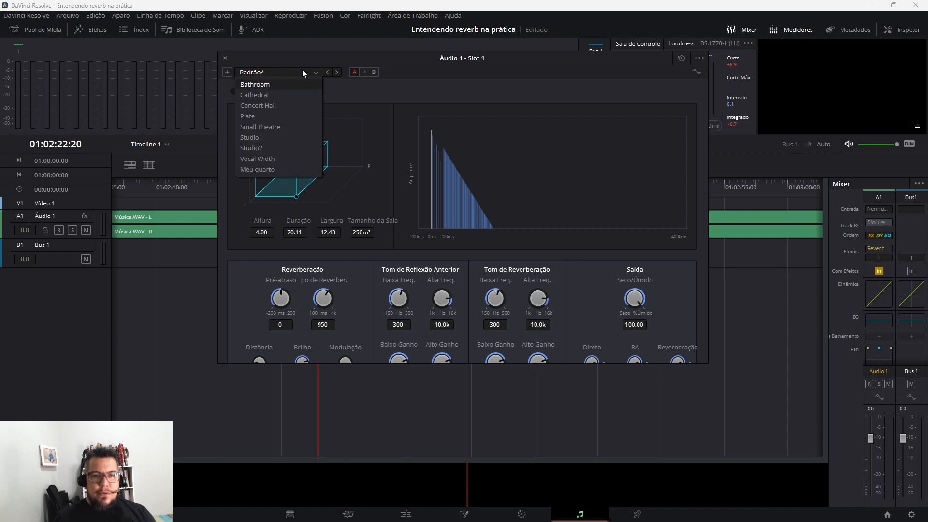
click(429, 102)
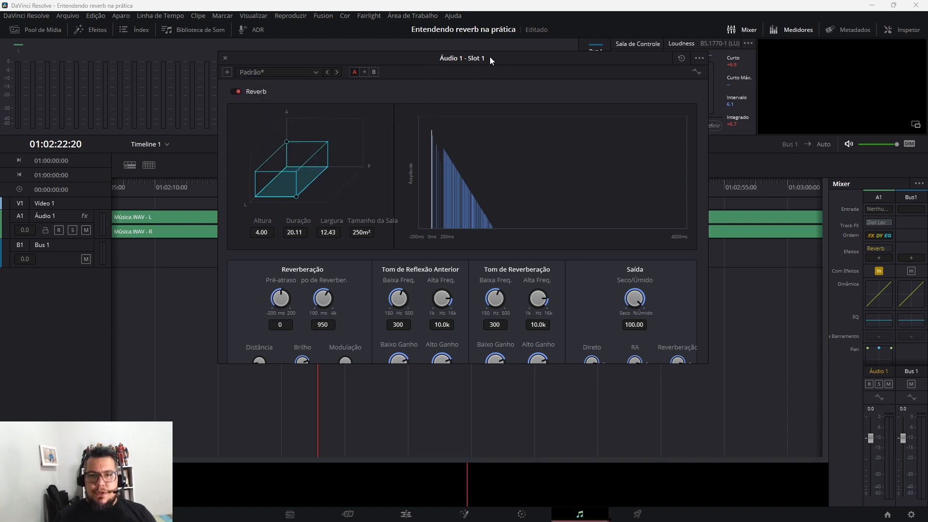
drag(489, 56, 498, 280)
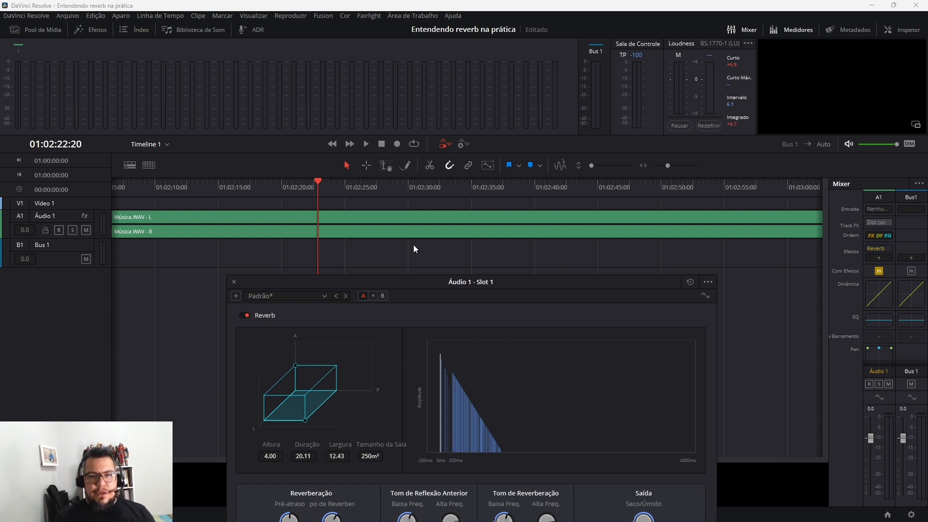
mouse_move(463, 284)
mouse_down()
mouse_move(494, 234)
mouse_move(465, 276)
mouse_up()
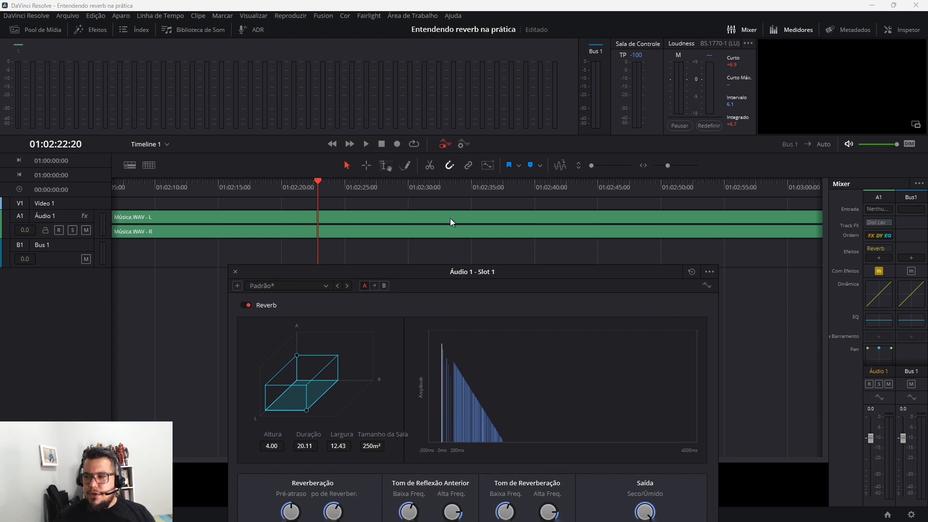
key(space)
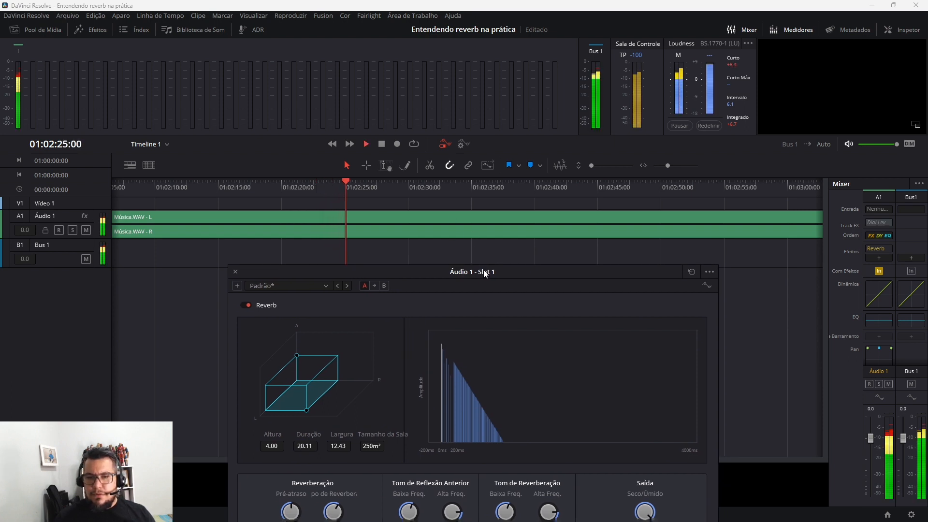
key(space)
Set the Reverb's dry/wet mix to 0 and play the track to hear the dry sound
drag(485, 273, 490, 112)
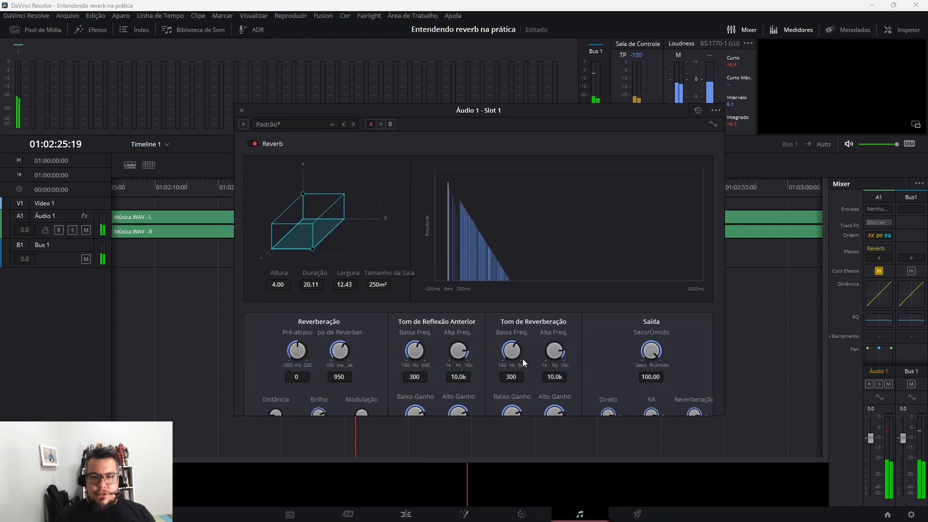
drag(657, 353, 488, 446)
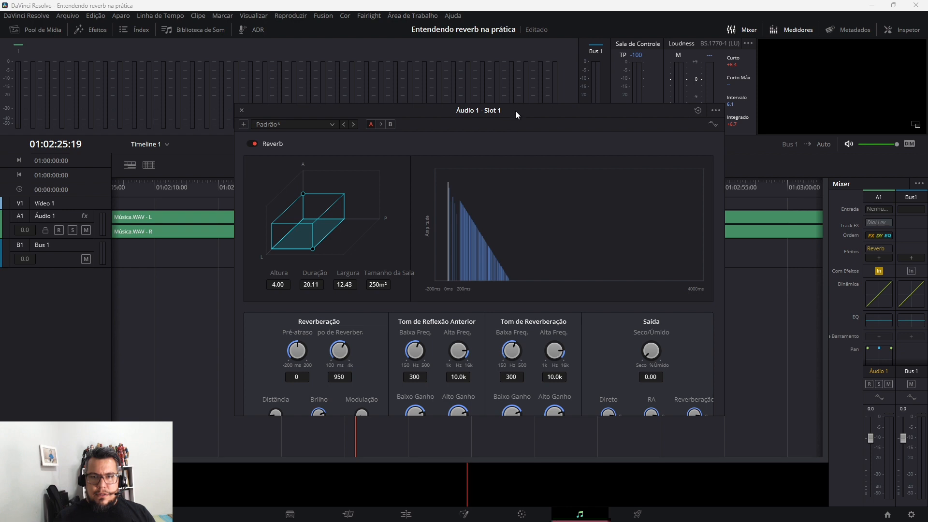
drag(515, 112, 492, 283)
key(space)
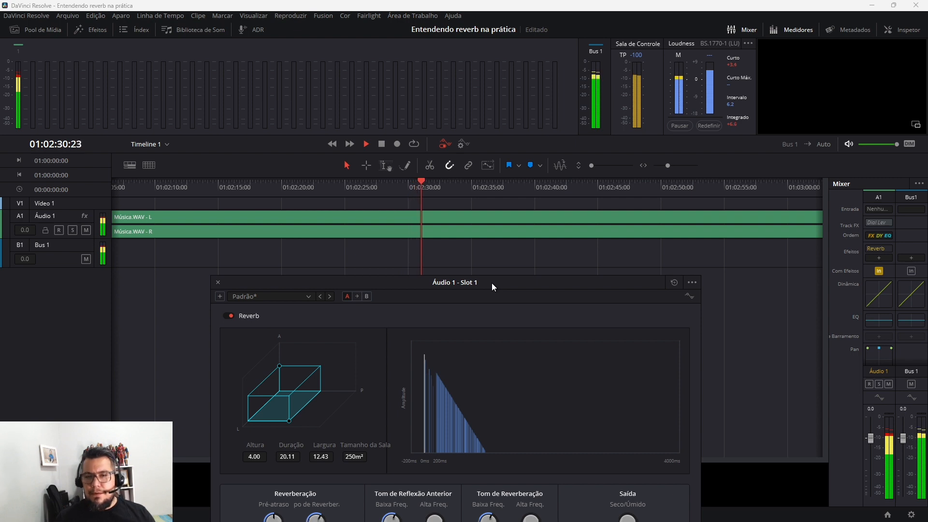
key(space)
Play another passage of the dry track with the Reverb window moved out of the timeline's way, and move the window back up
drag(491, 283, 500, 118)
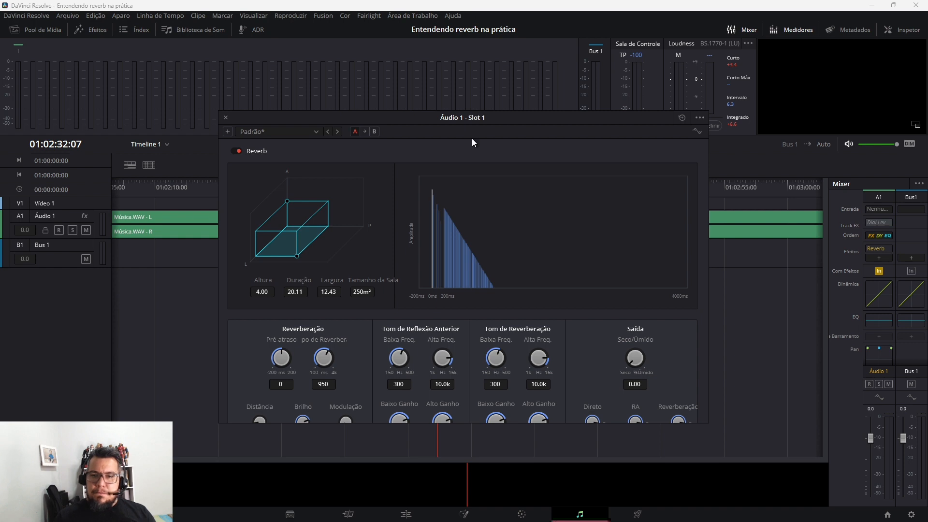
drag(514, 118, 520, 271)
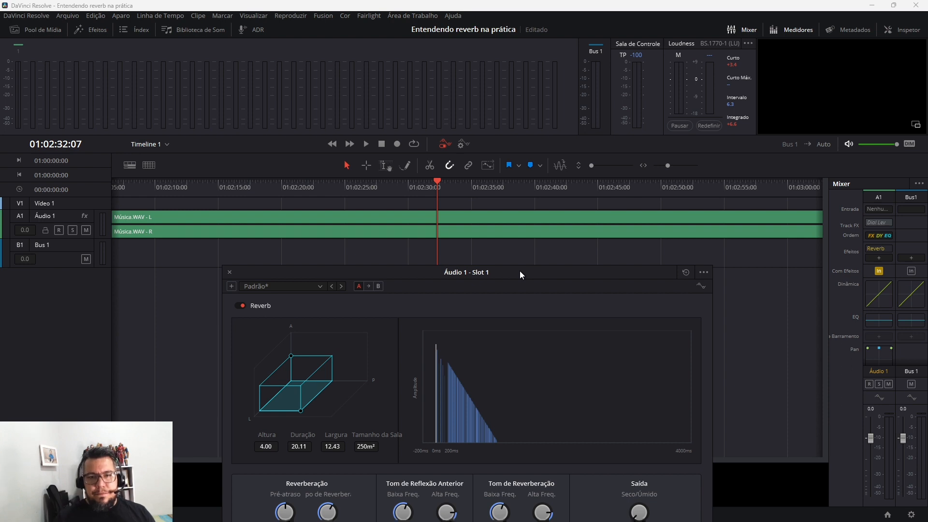
key(space)
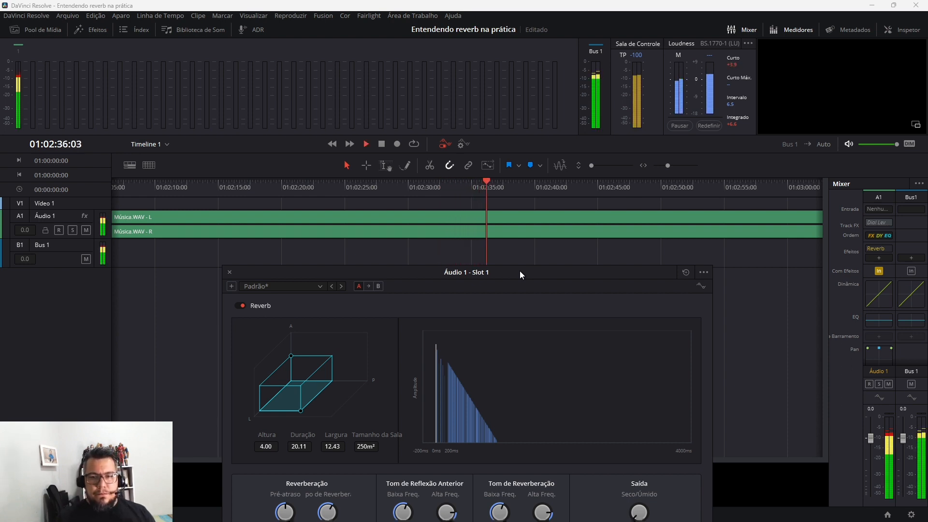
key(space)
drag(520, 271, 507, 134)
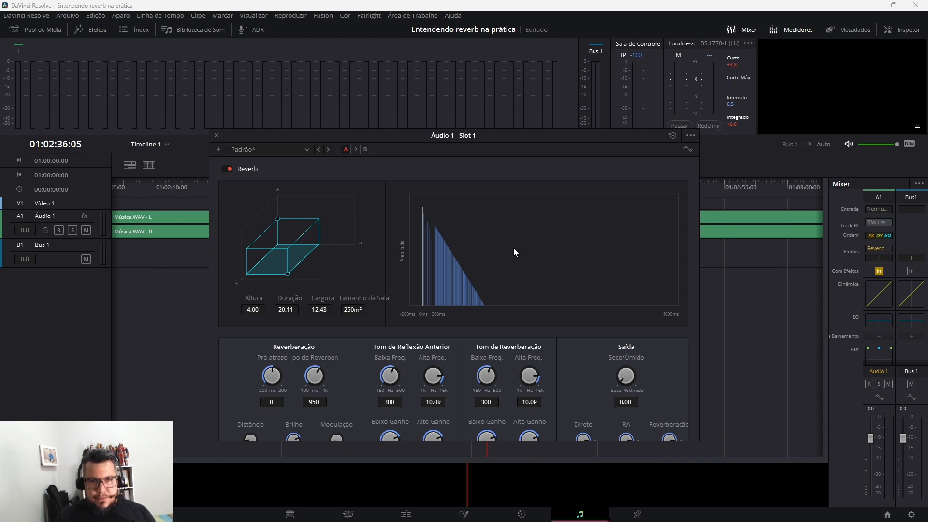
click(307, 149)
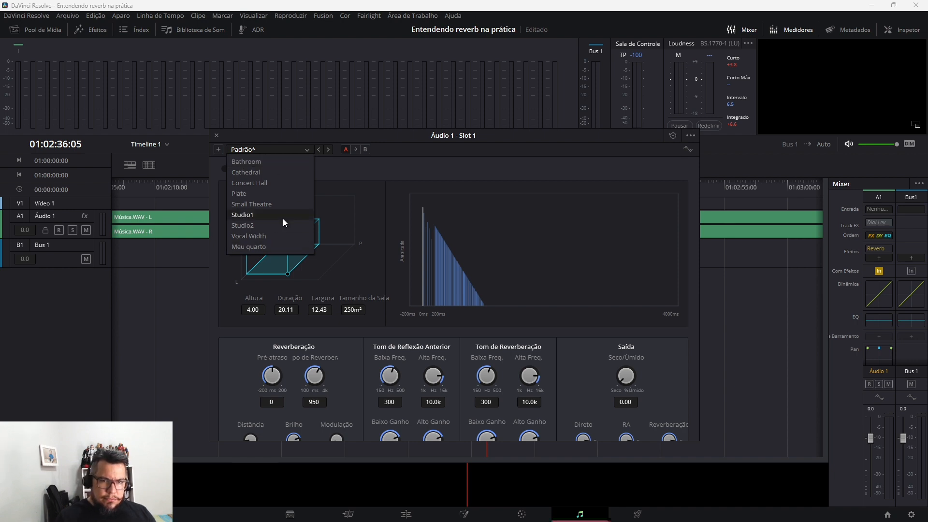
click(230, 291)
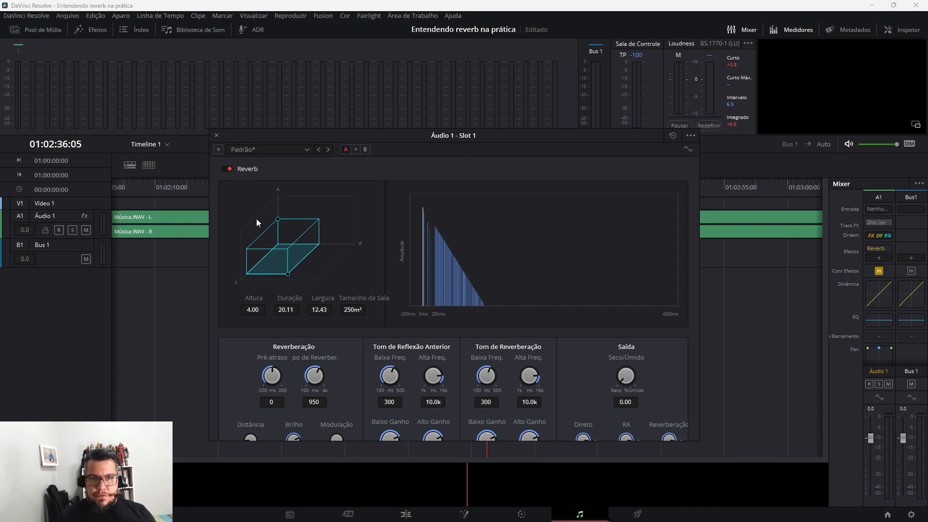
click(308, 149)
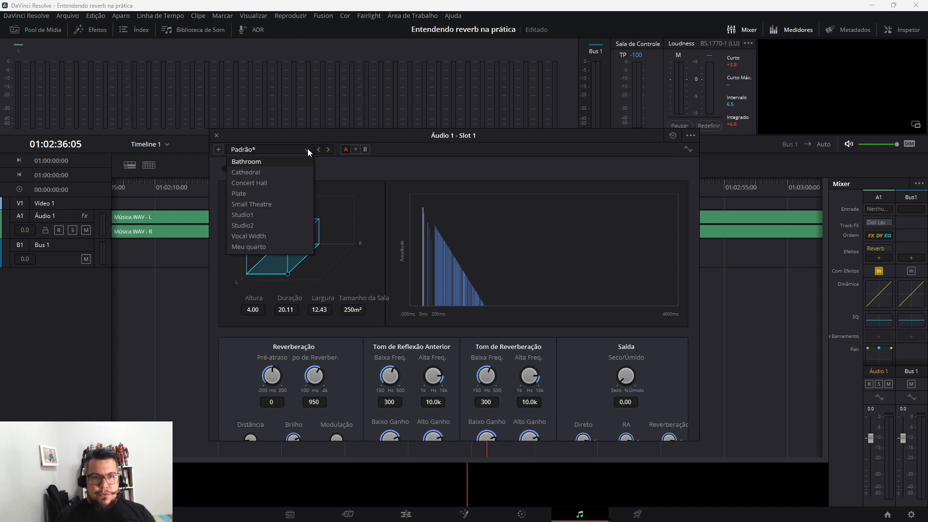
click(454, 173)
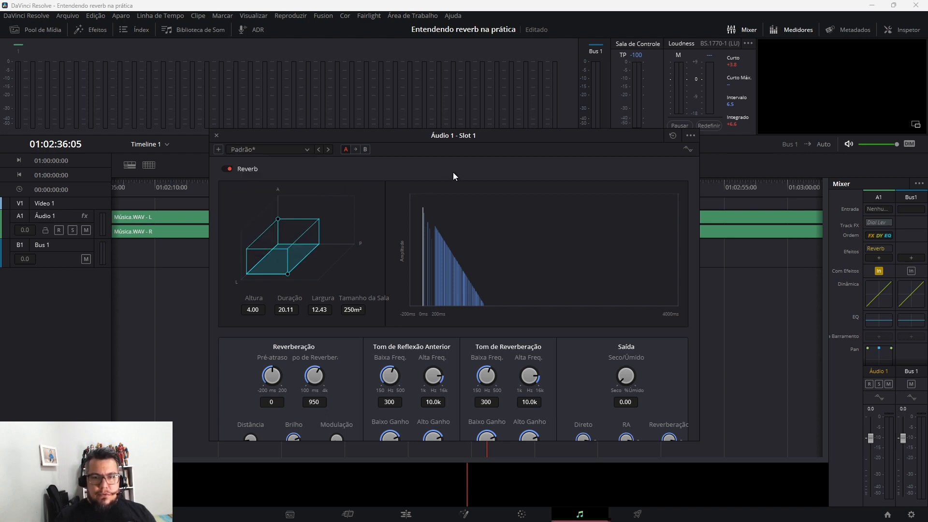
Play the dry track, raise the Reverb's dry/wet mix to about 46, and play it again for comparison
key(space)
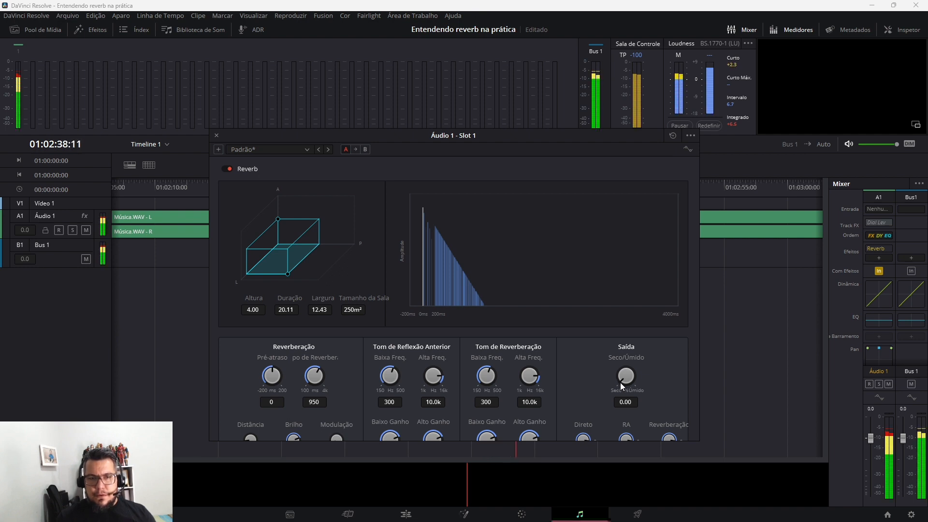
key(space)
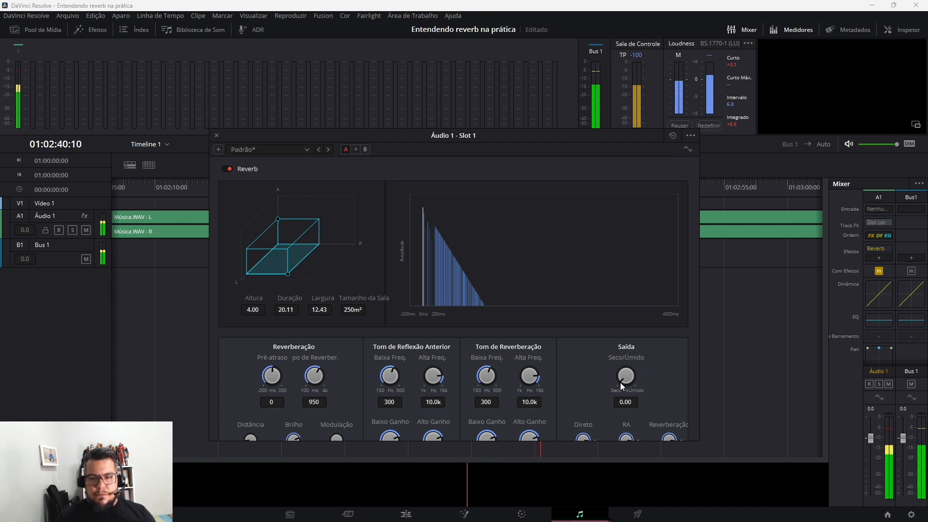
drag(619, 382, 680, 368)
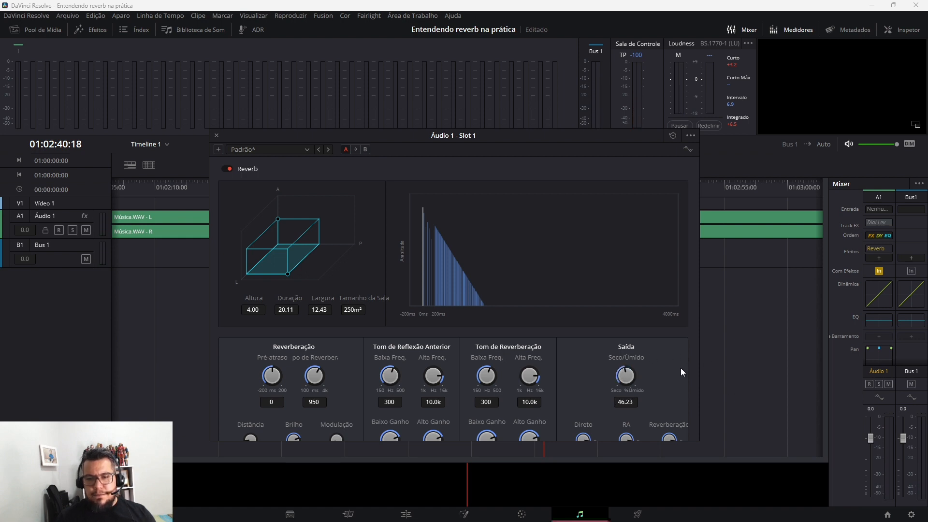
key(space)
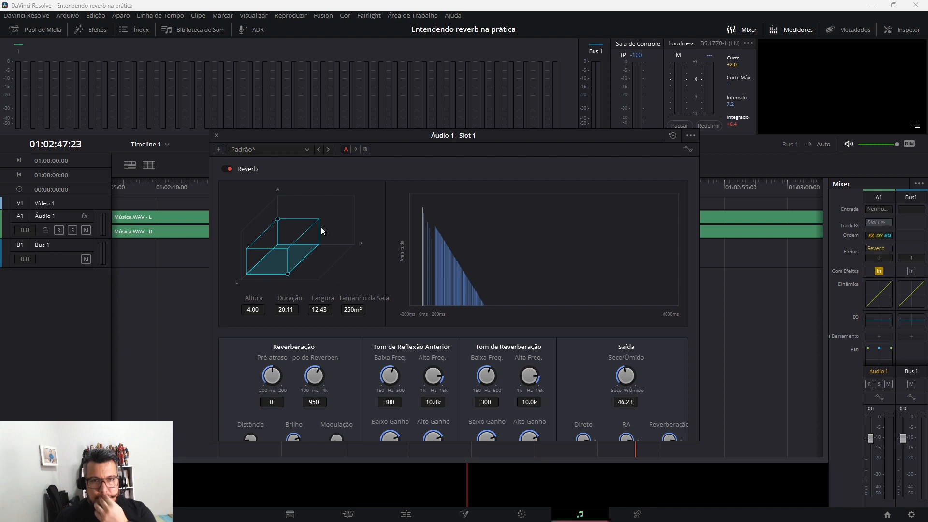
Try the Reverb presets Cathedral, Meu quarto, Studio1 and Vocal Width one after another to compare their room shapes
click(305, 152)
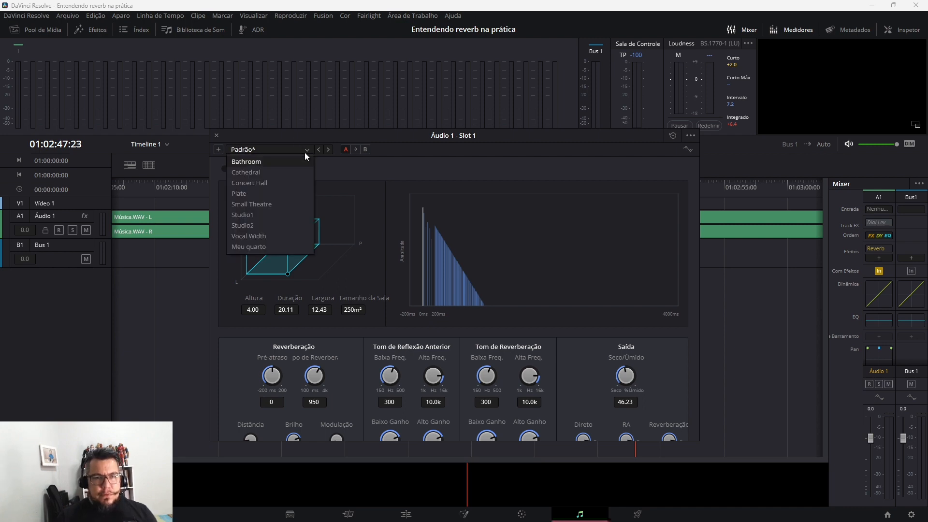
click(280, 172)
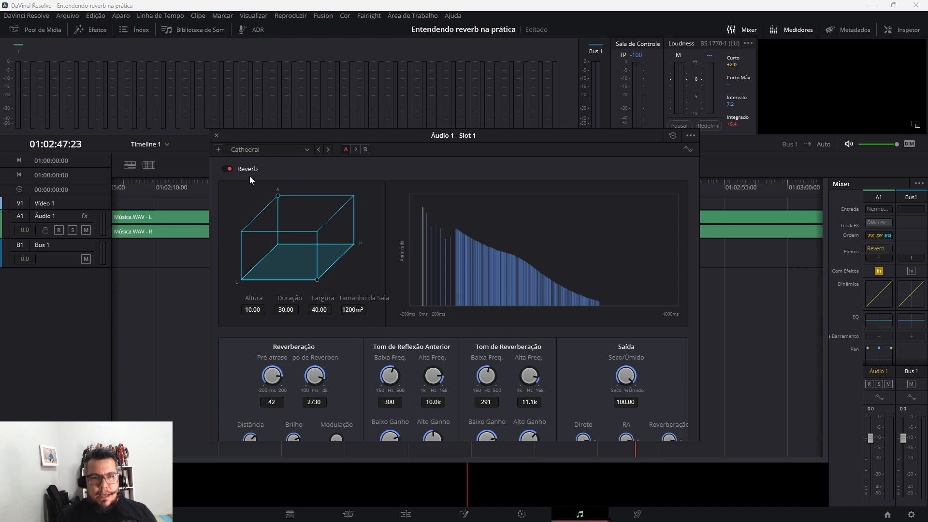
click(306, 149)
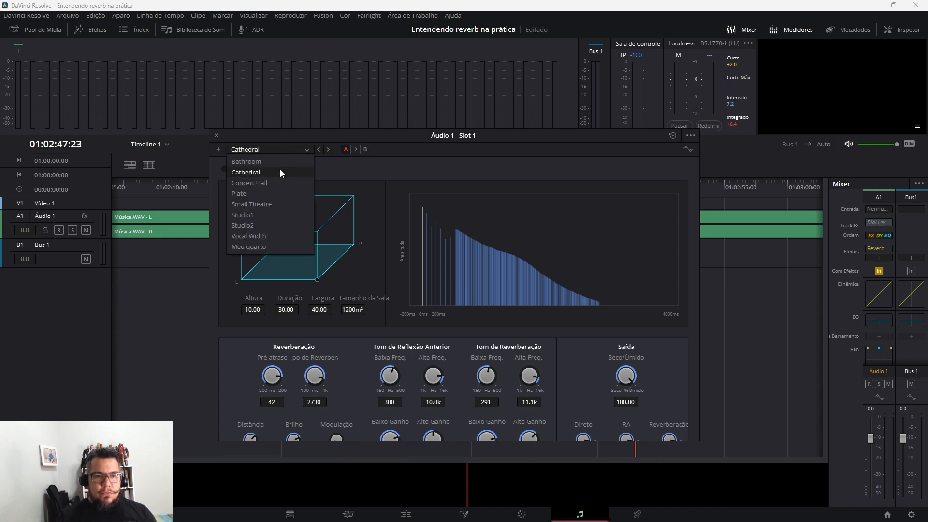
click(263, 248)
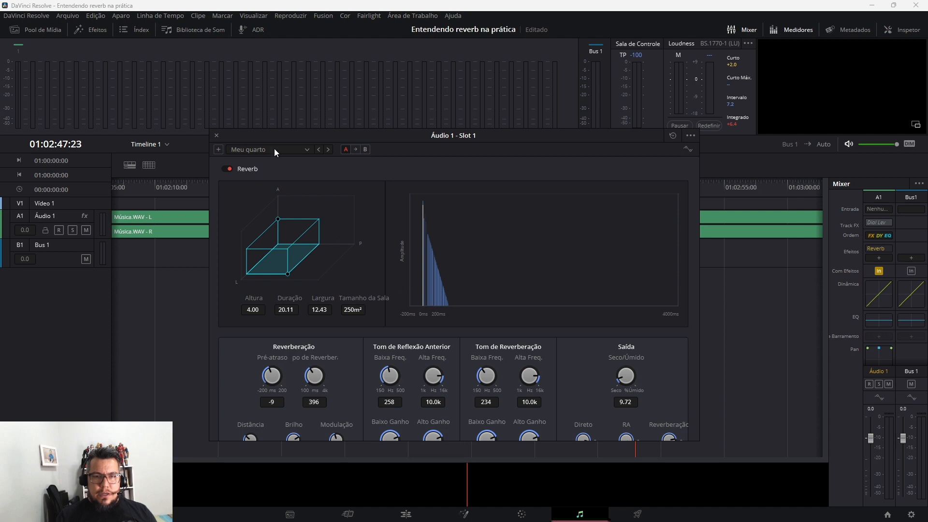
click(306, 149)
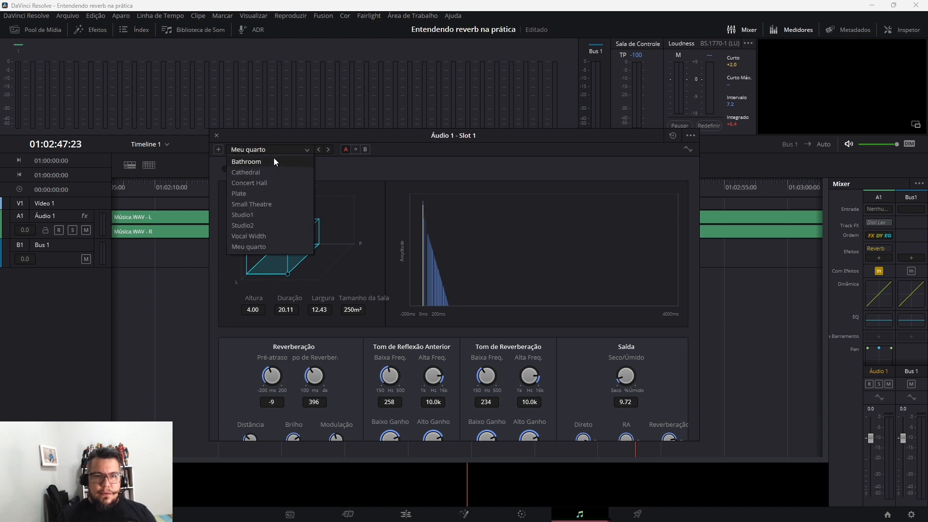
click(266, 219)
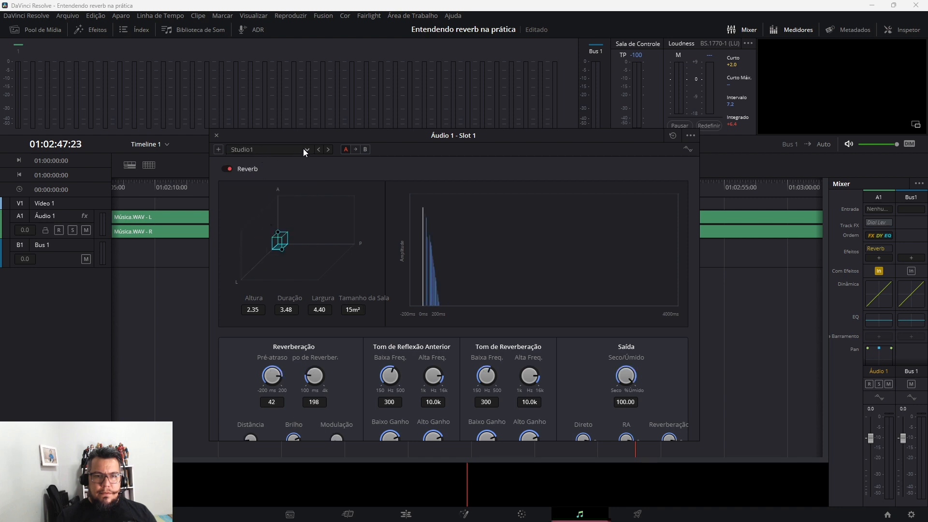
click(305, 148)
click(278, 234)
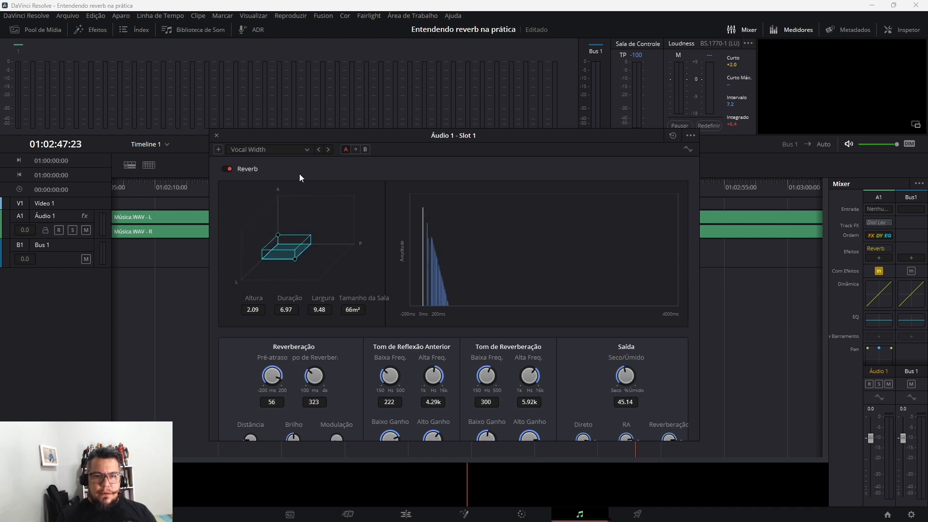
Load the Cathedral preset in the Reverb and set its dry/wet mix to 0
click(306, 149)
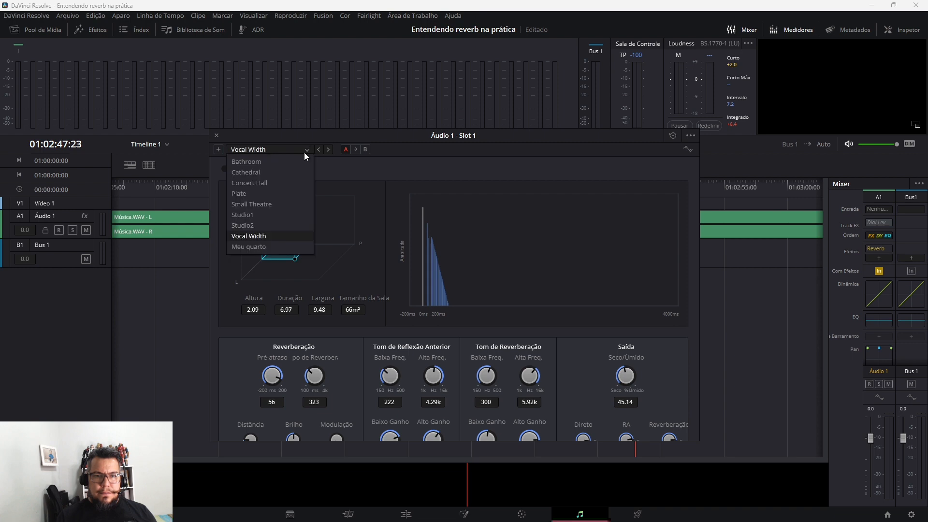
click(288, 172)
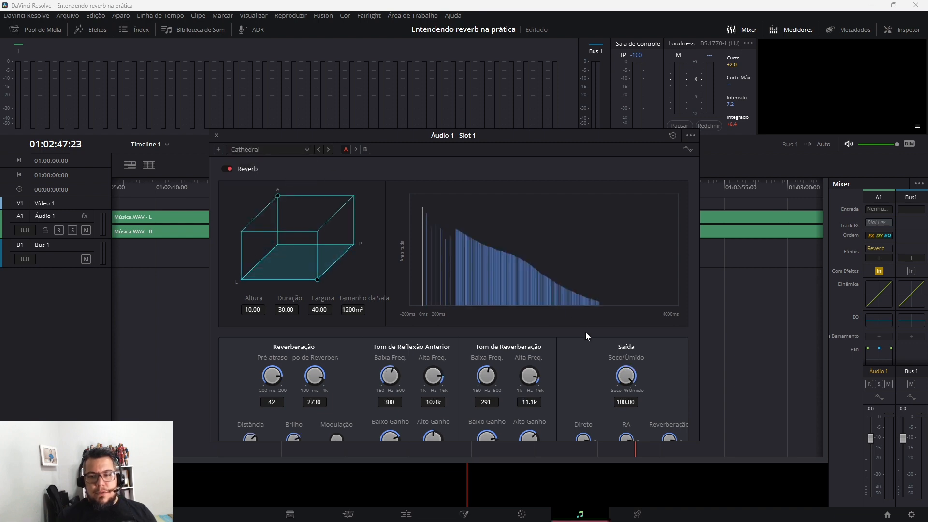
mouse_move(628, 381)
mouse_down()
mouse_move(604, 361)
mouse_move(625, 387)
mouse_up()
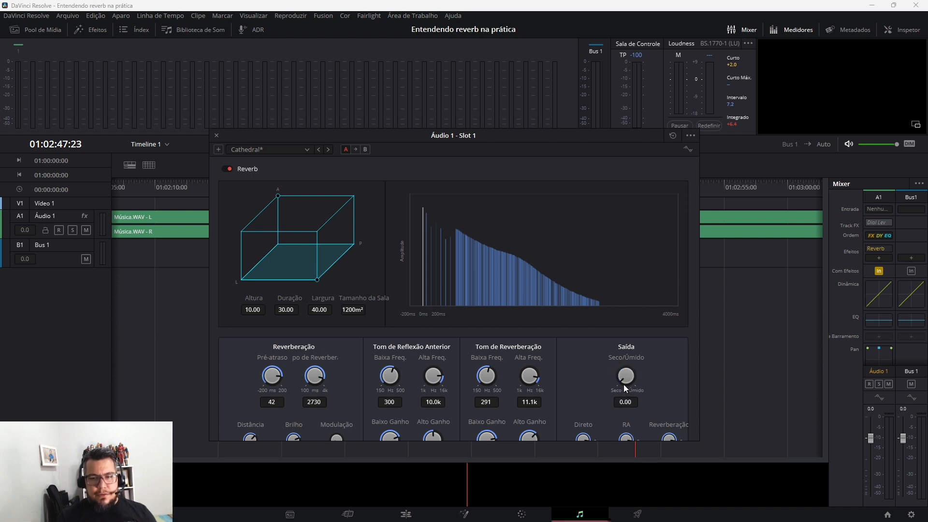
During playback, sweep the Cathedral reverb's dry/wet mix up to about 99.5 and back down to 0
key(space)
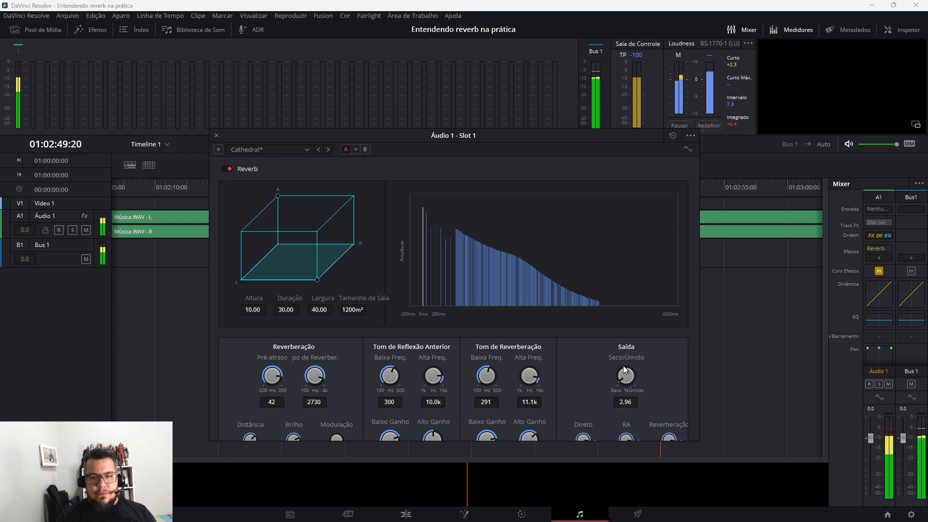
drag(623, 365, 746, 412)
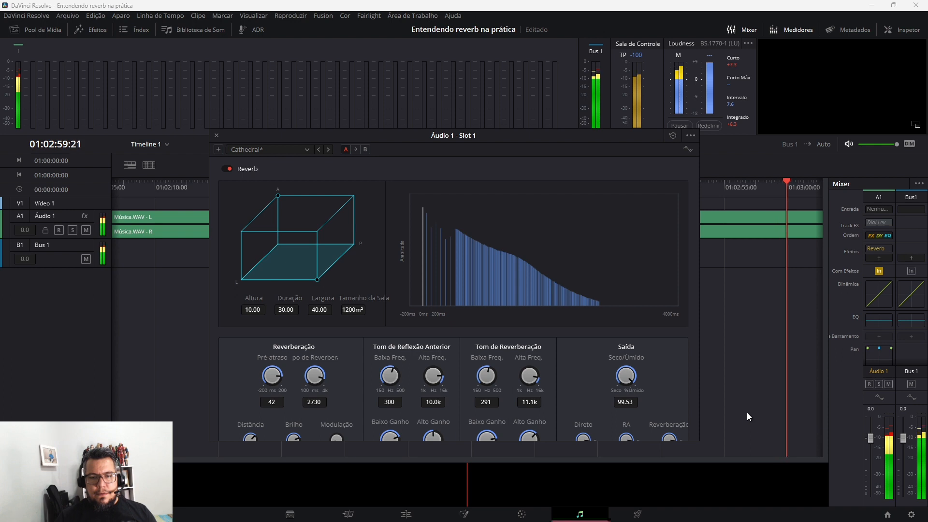
drag(745, 413, 615, 404)
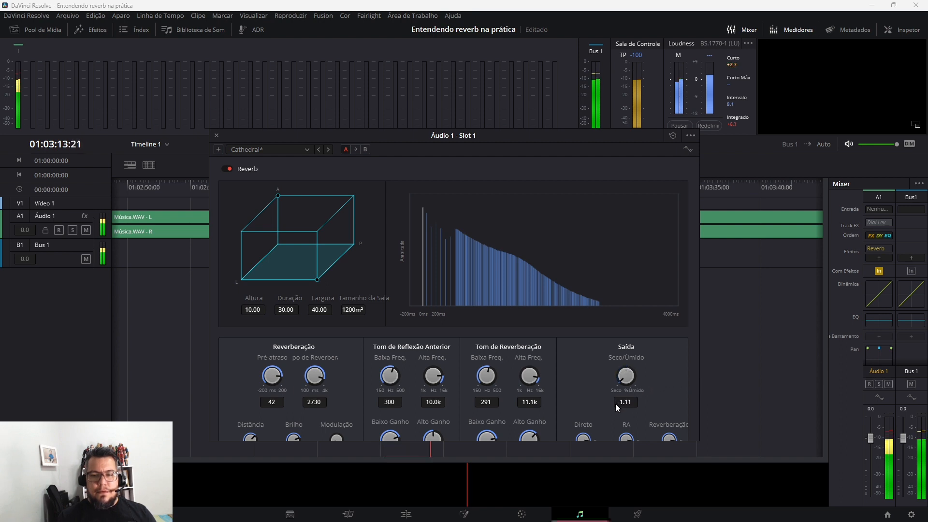
drag(624, 378, 584, 396)
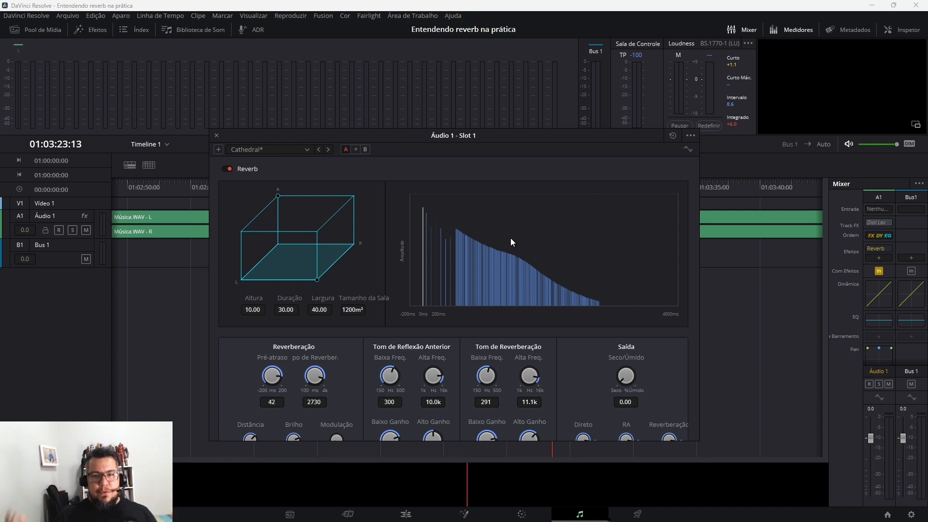
Load the Plate preset in the Reverb, set its dry/wet mix to 0, and raise the mix to 100 during playback
click(309, 149)
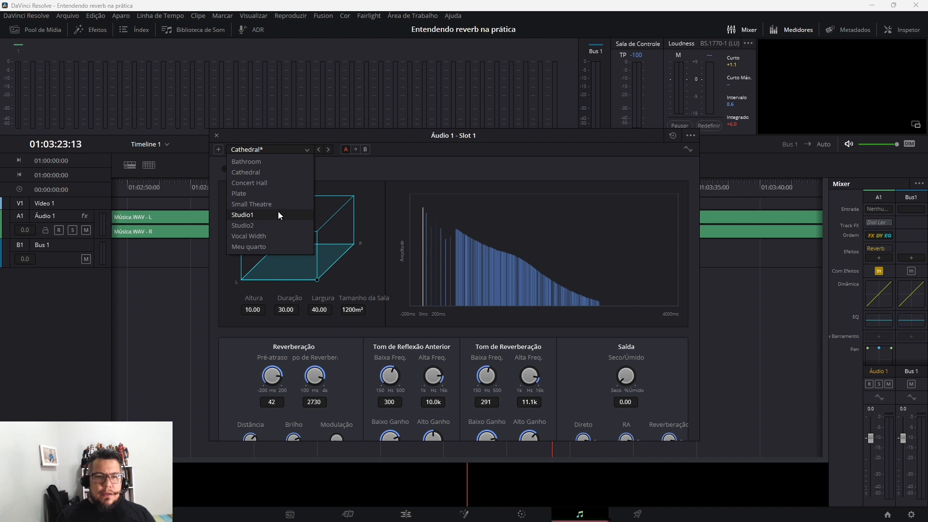
click(283, 193)
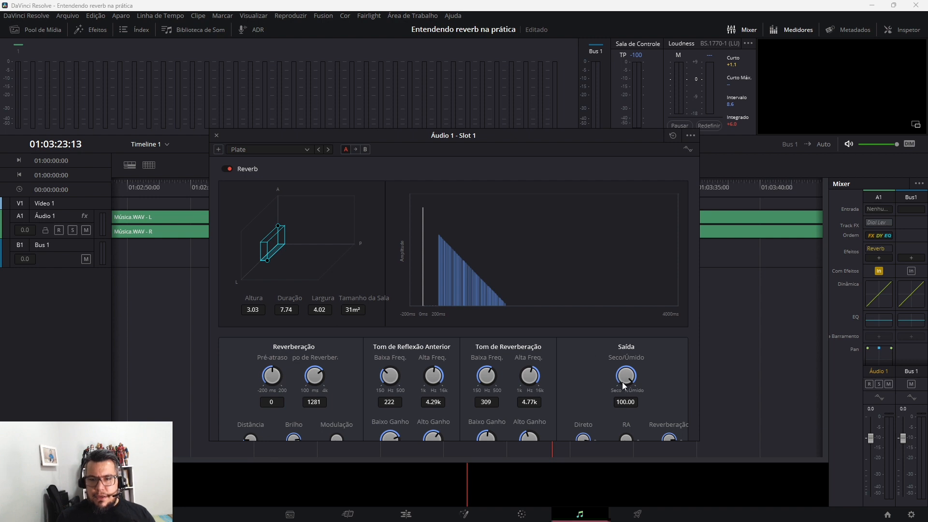
drag(623, 385, 500, 408)
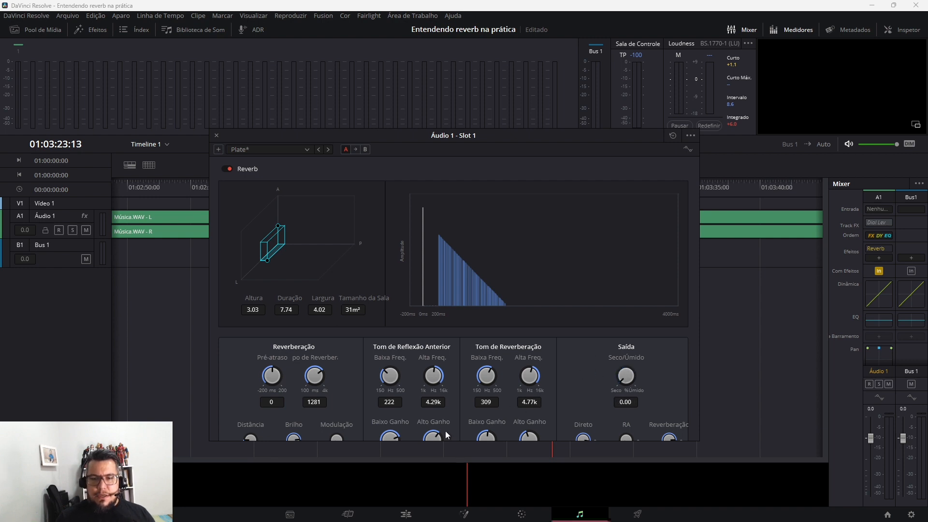
key(space)
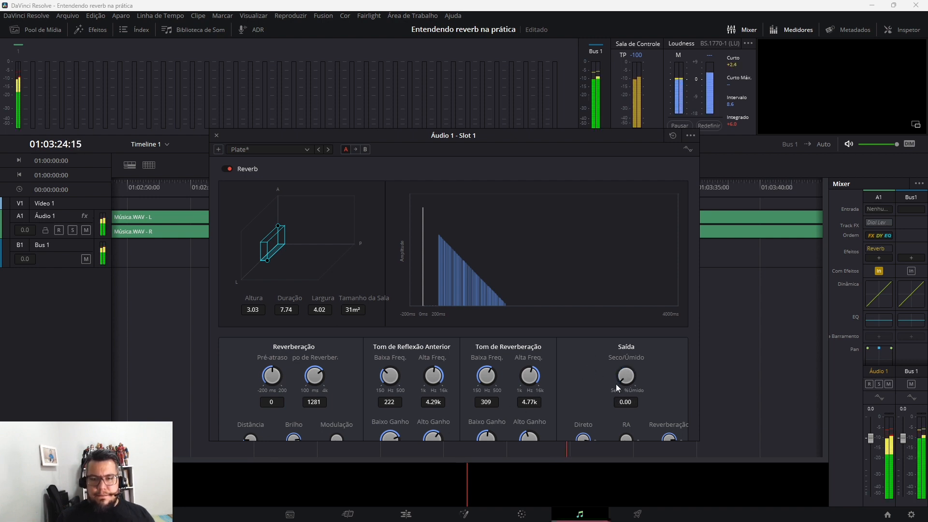
drag(622, 378, 727, 320)
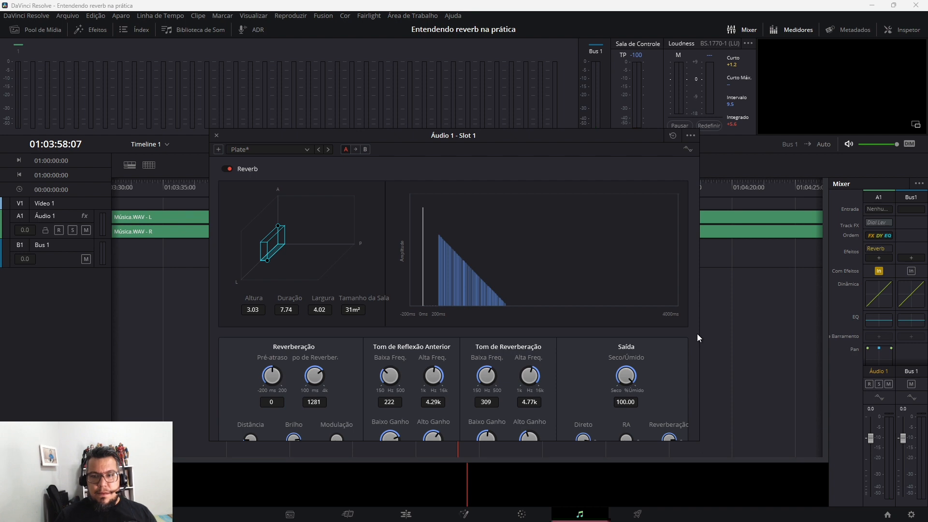
Compare the Plate reverb fully wet and fully dry by playing short passages with the dry/wet mix at 100, 0 and 100 again
key(space)
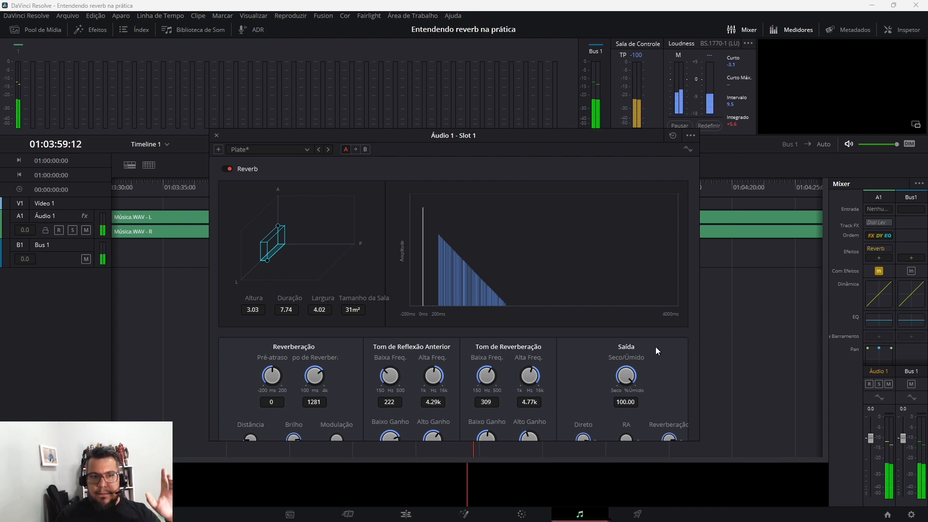
drag(636, 379, 447, 401)
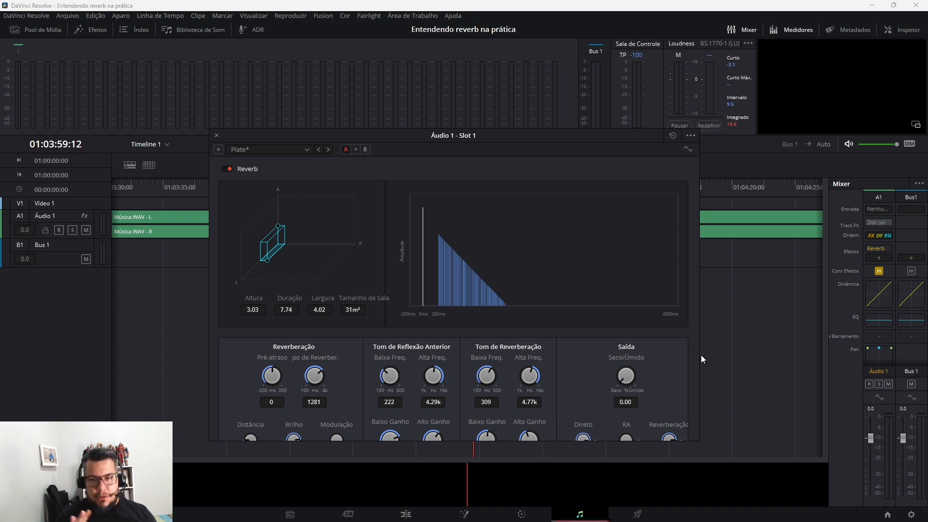
key(space)
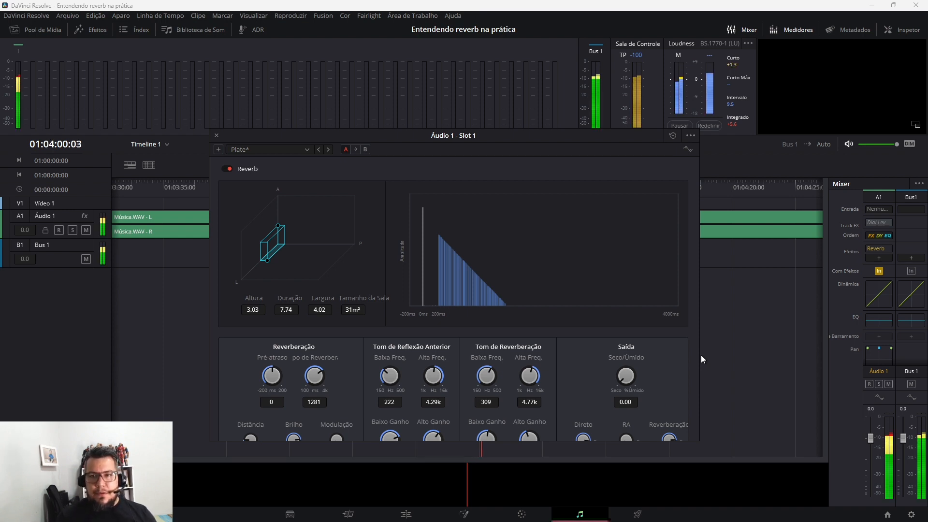
key(space)
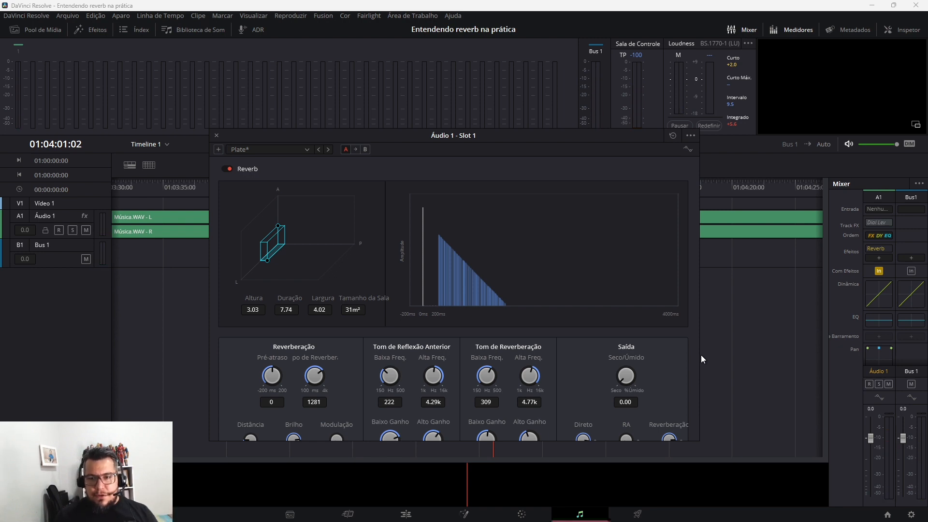
drag(634, 375, 770, 387)
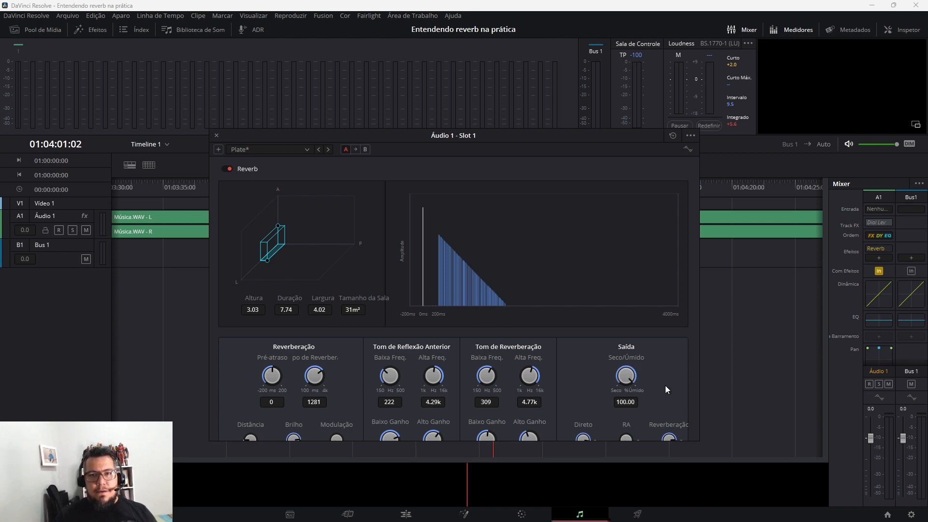
key(space)
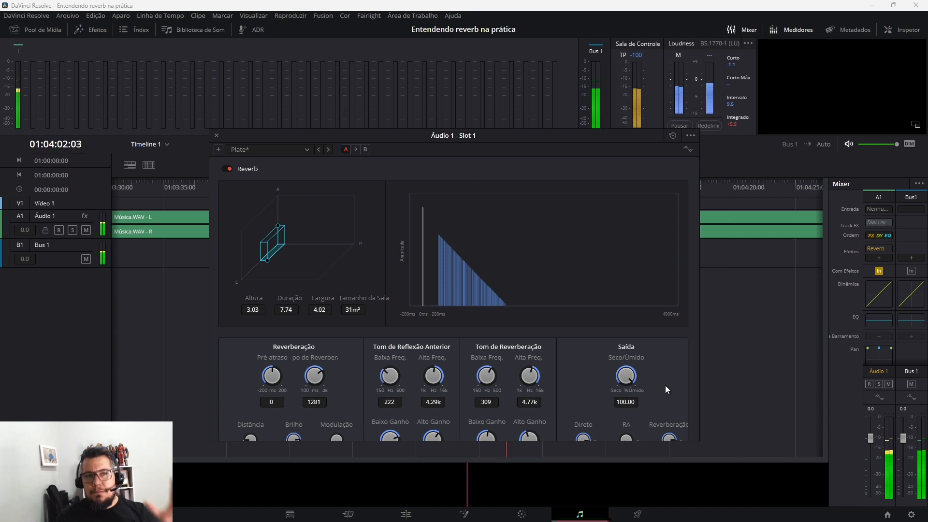
key(space)
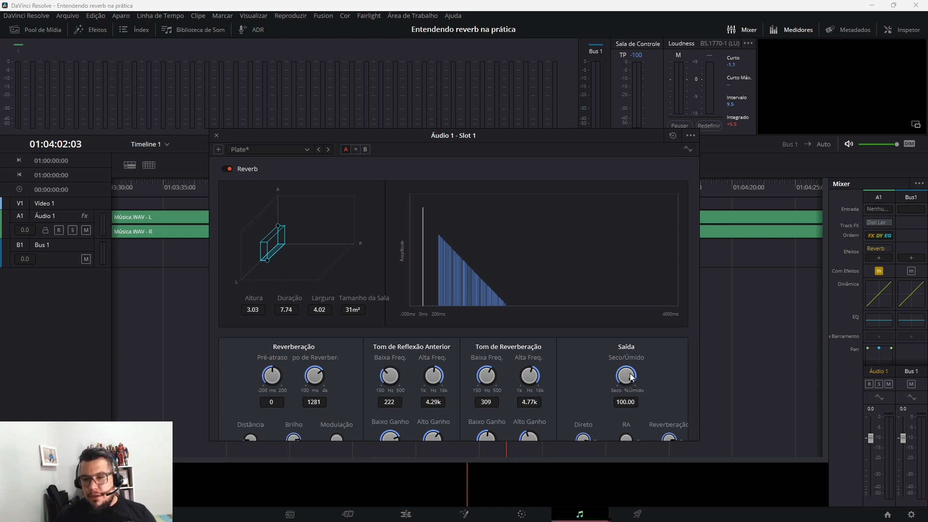
drag(628, 374, 651, 370)
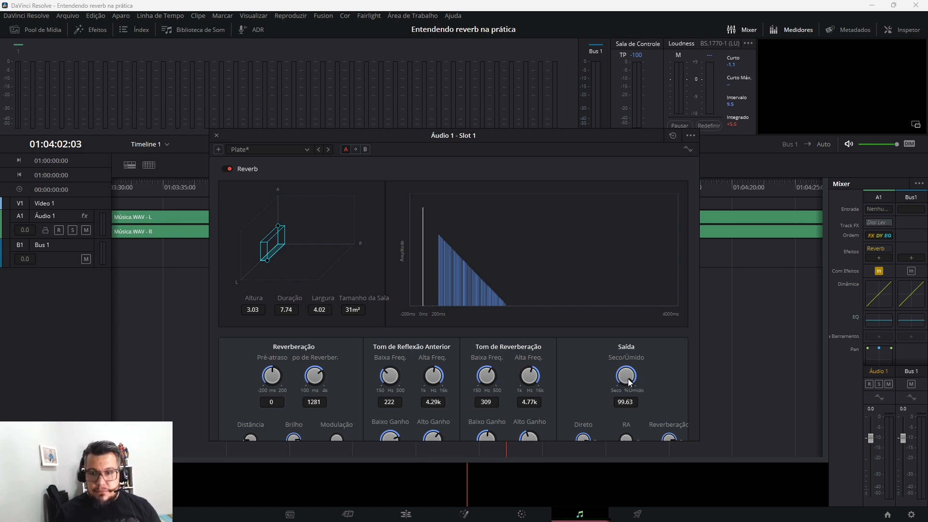
drag(628, 379, 650, 377)
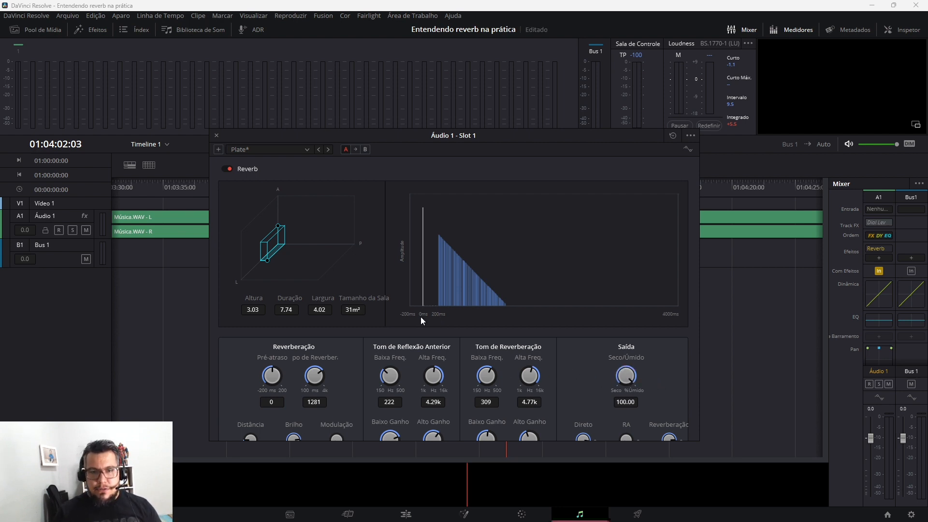
Try the Reverb presets Studio2, Concert Hall and Meu quarto in turn to compare their room shapes and dimensions
click(306, 150)
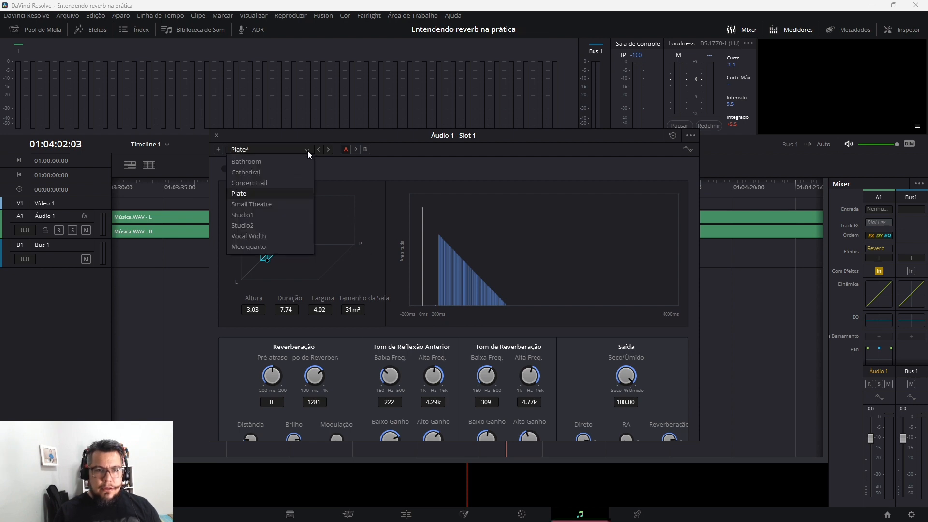
click(268, 220)
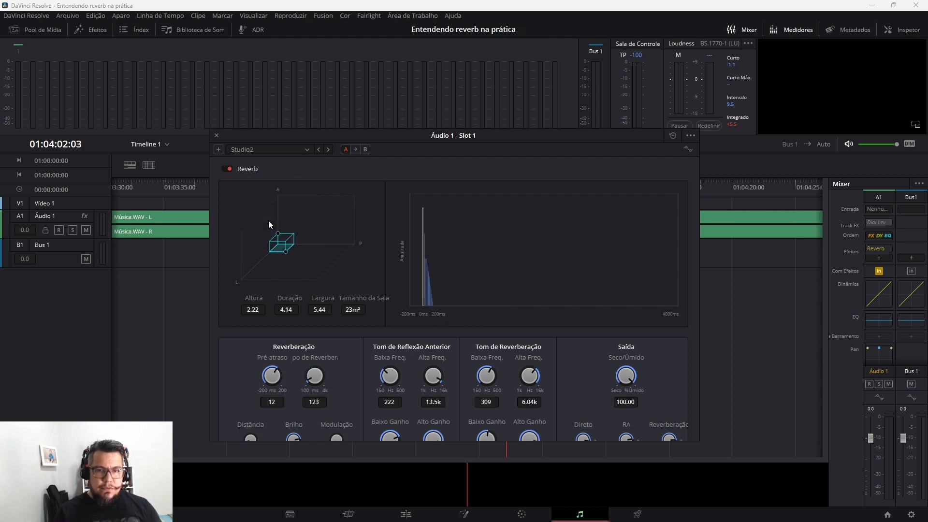
click(307, 149)
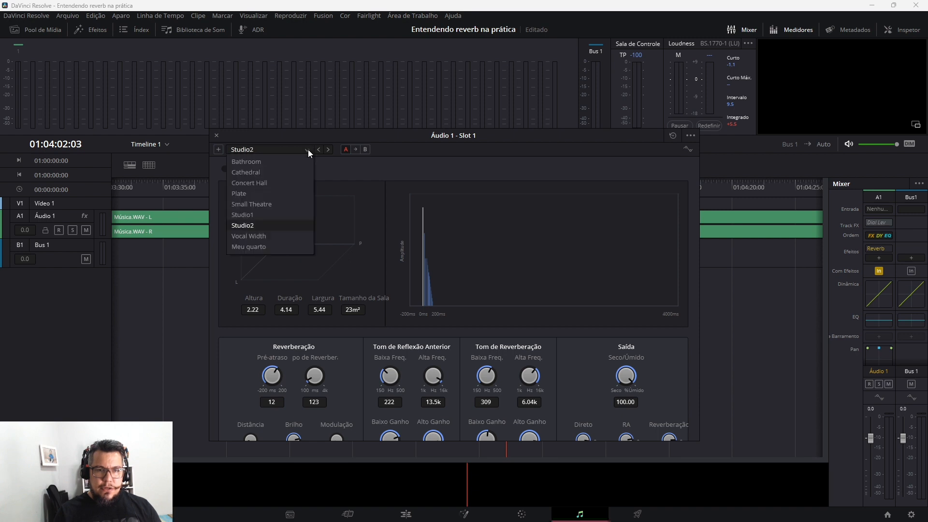
click(266, 183)
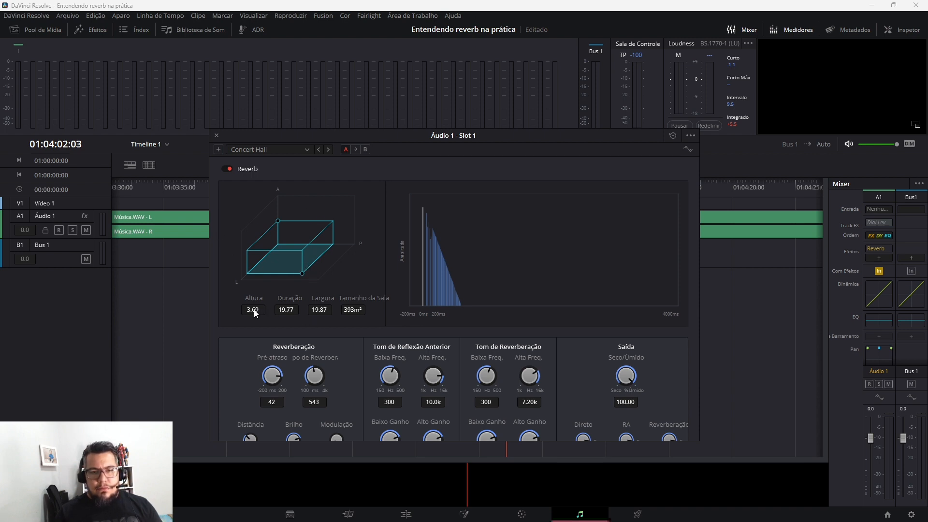
click(306, 152)
click(253, 237)
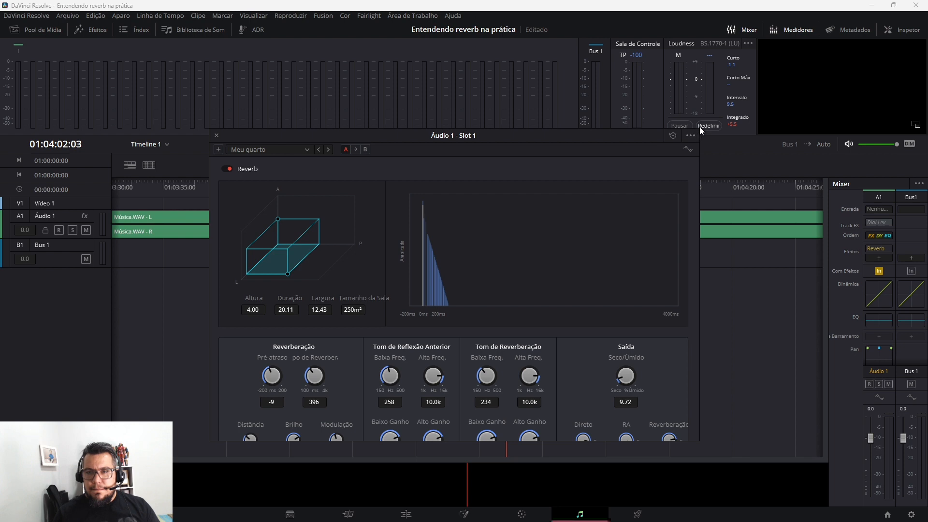
Move the Reverb window higher and vary the Meu quarto reverb's direct level, saving the project between adjustments
drag(646, 134, 659, 125)
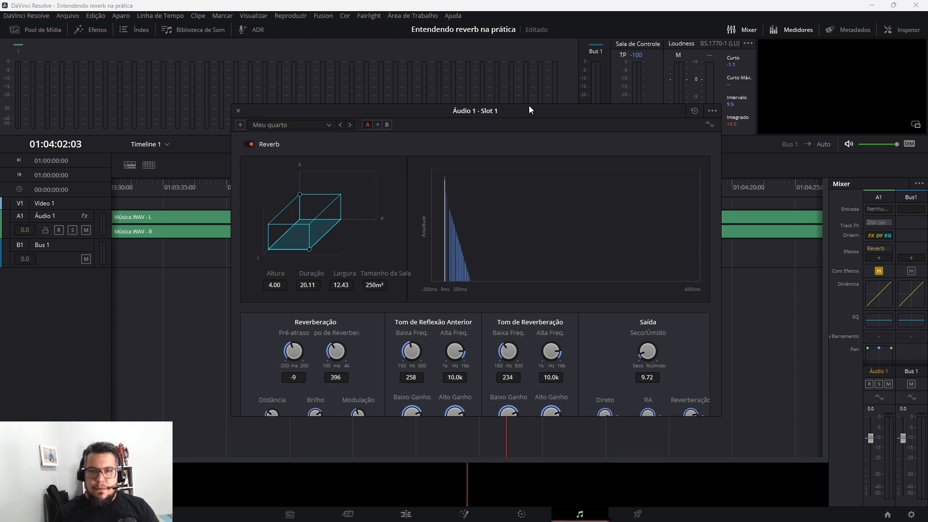
drag(529, 106, 509, 88)
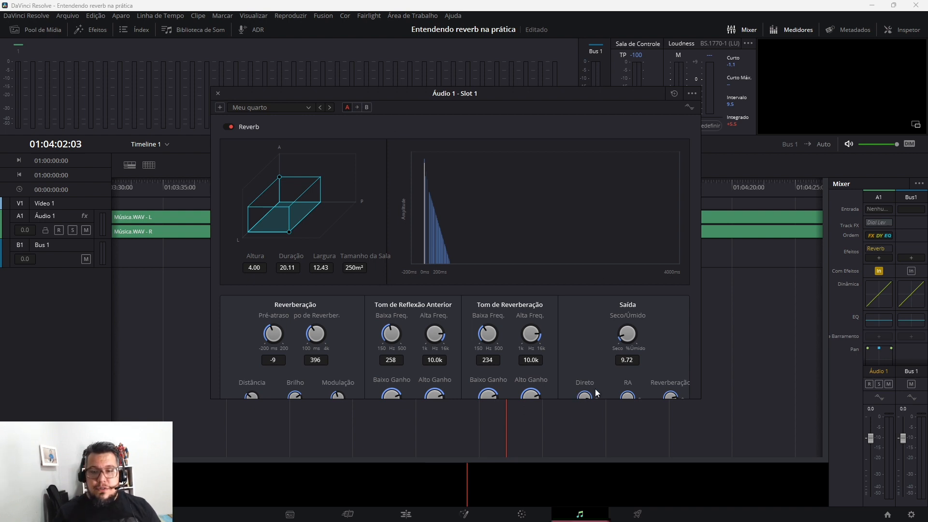
drag(588, 391, 568, 391)
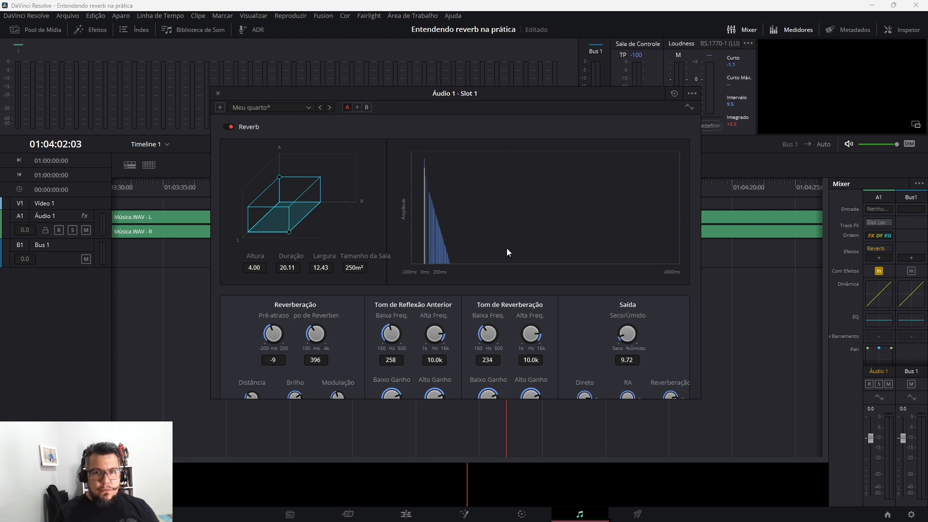
key(ctrl+s)
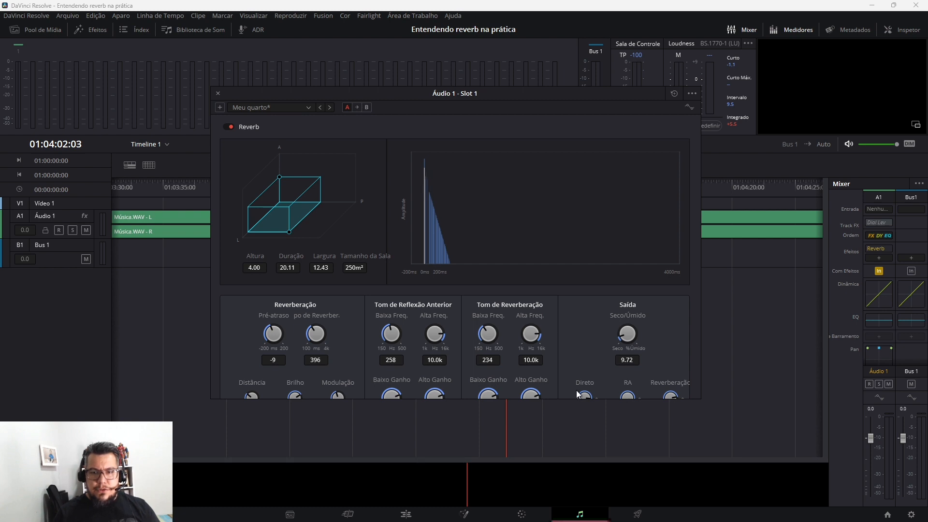
mouse_move(584, 395)
mouse_down()
mouse_move(610, 385)
mouse_move(580, 387)
mouse_move(615, 378)
mouse_move(583, 383)
mouse_move(619, 378)
mouse_move(576, 406)
mouse_up()
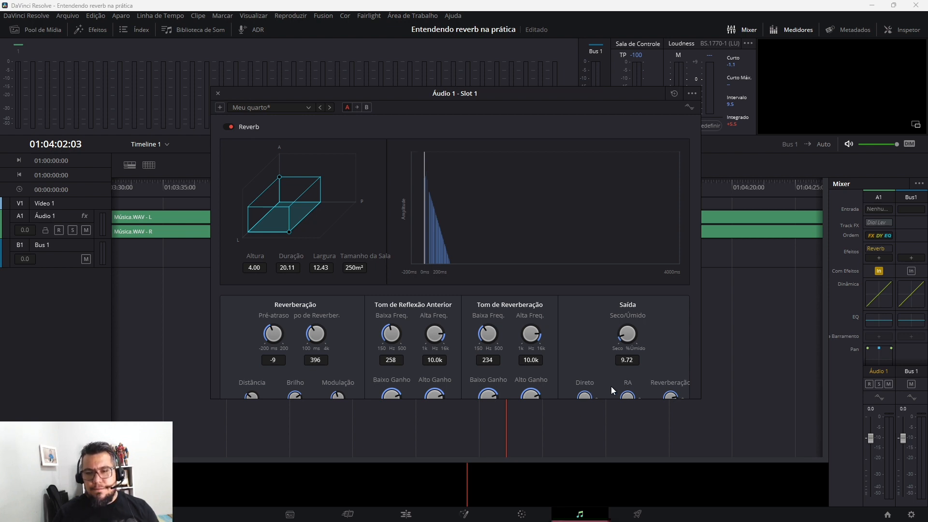
Set the Meu quarto reverb's dry/wet mix to about 44, play the track, and raise the mix to about 65
drag(625, 325, 669, 321)
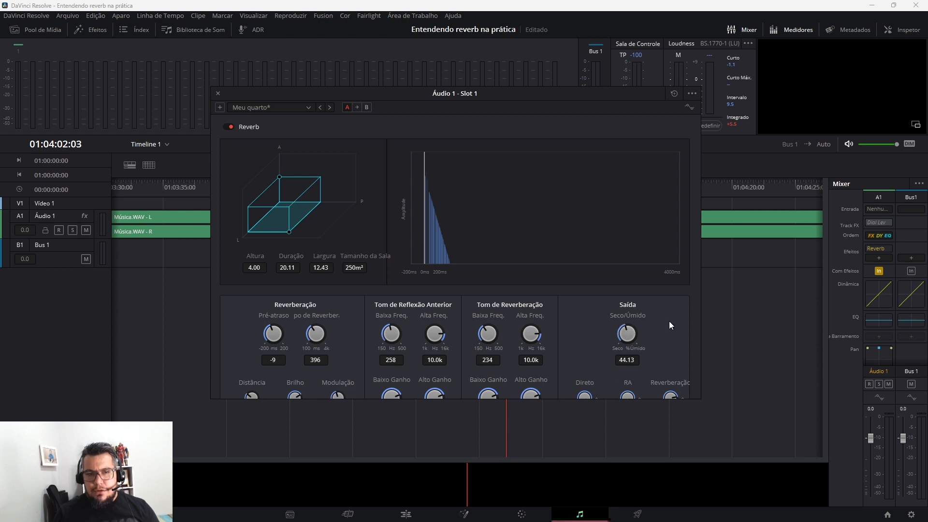
key(space)
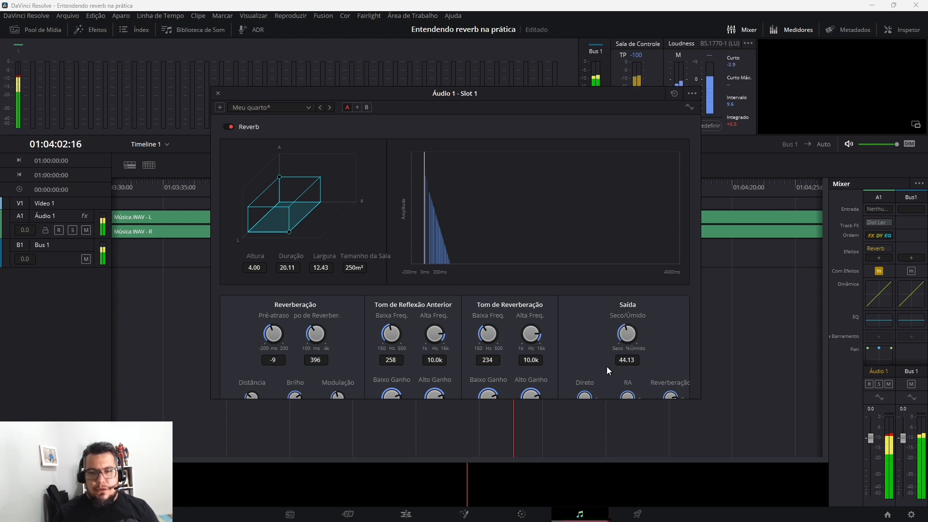
drag(626, 324, 650, 327)
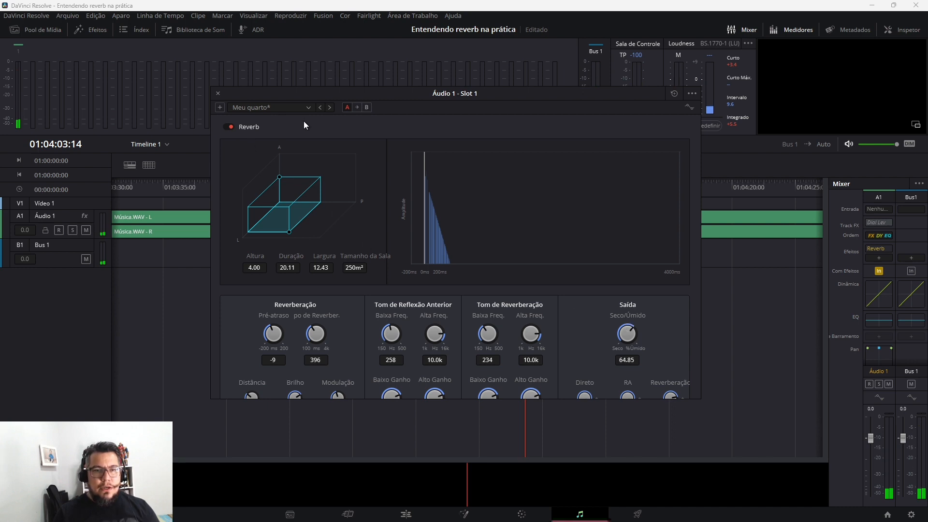
Load the Cathedral preset in the Reverb and set its dry/wet mix to 0
click(303, 106)
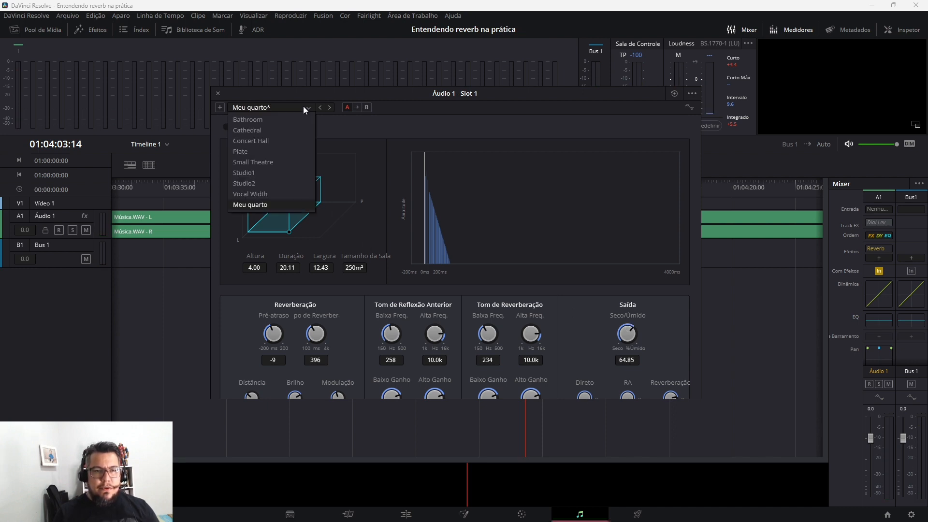
click(272, 129)
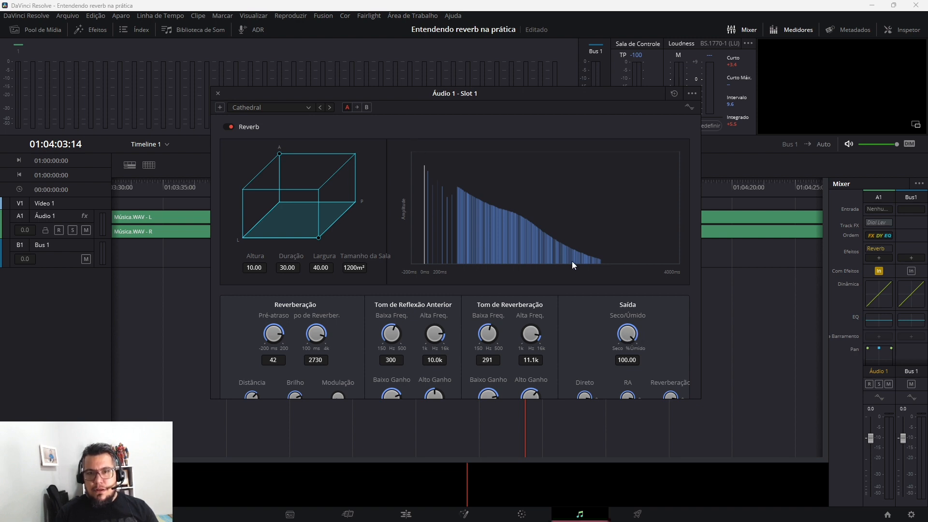
drag(635, 336, 565, 330)
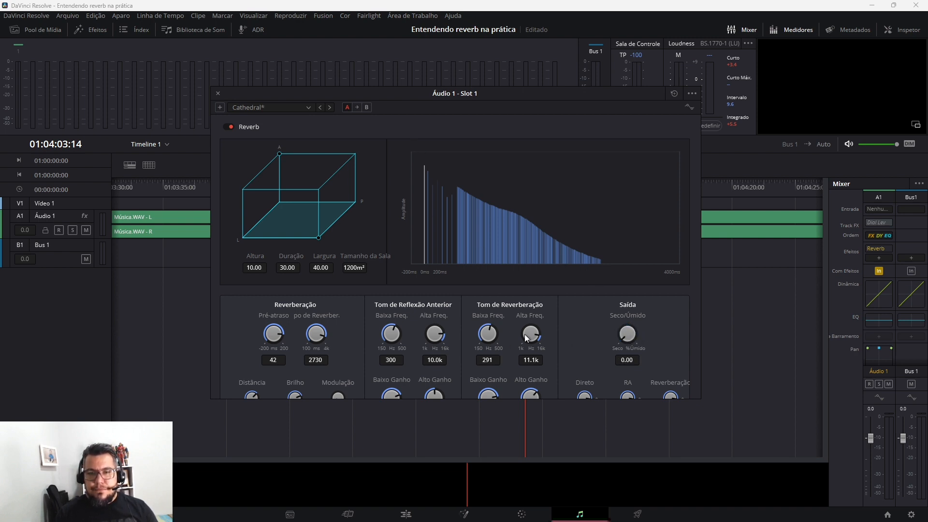
Play the track without reverb, raise the Cathedral dry/wet mix to about 49.6, and play it again for comparison
key(space)
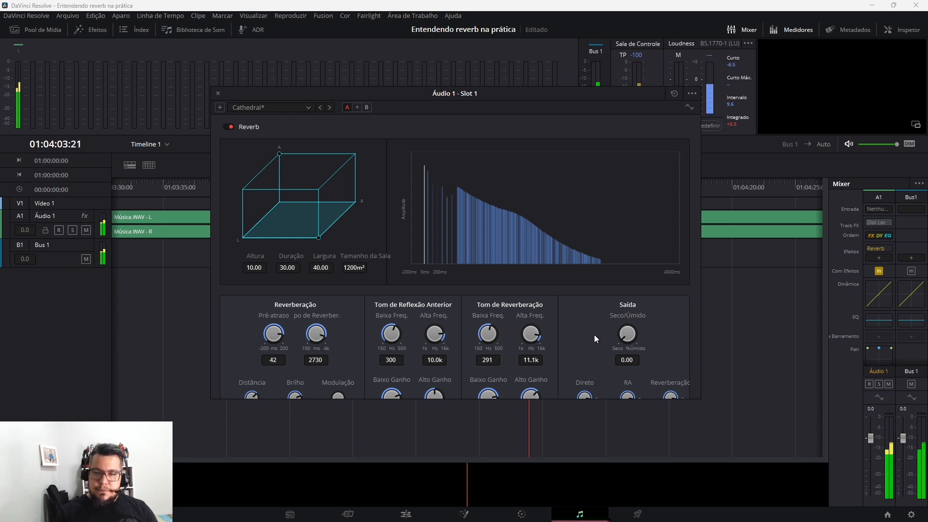
drag(623, 340, 559, 330)
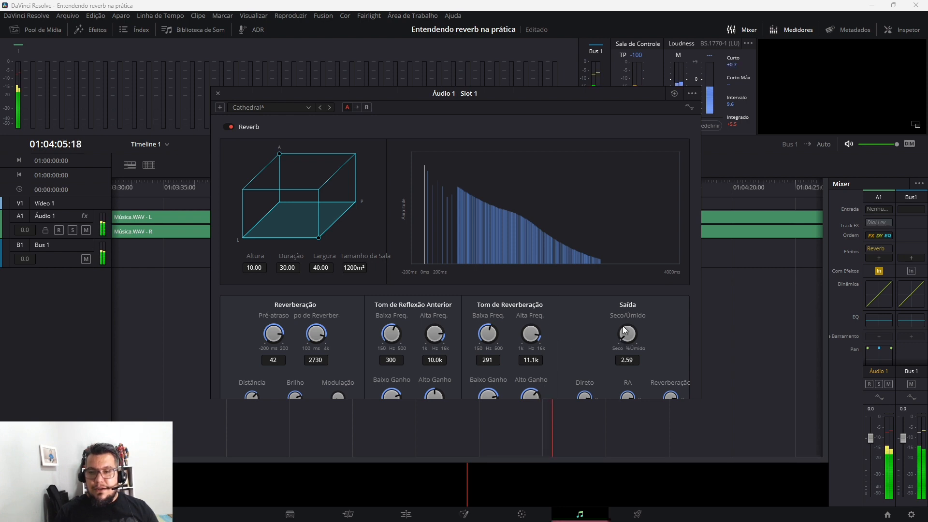
drag(620, 338, 685, 317)
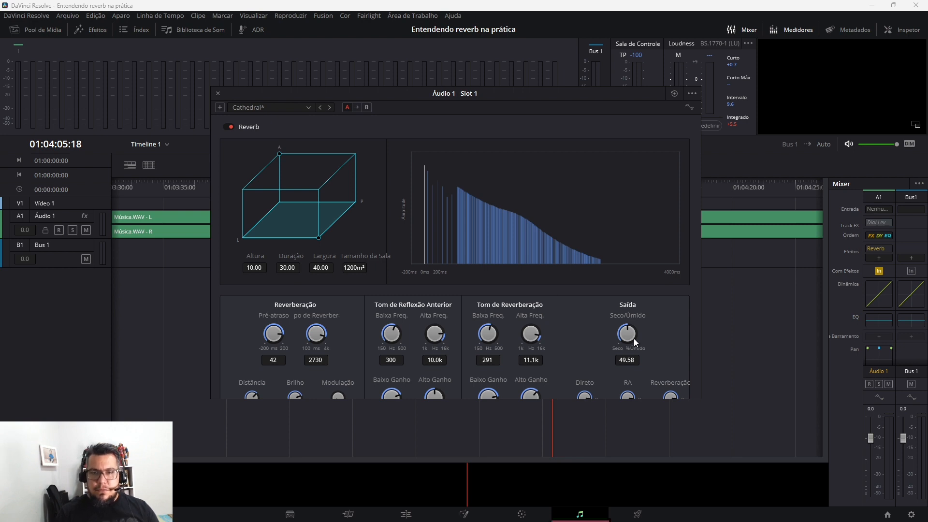
key(space)
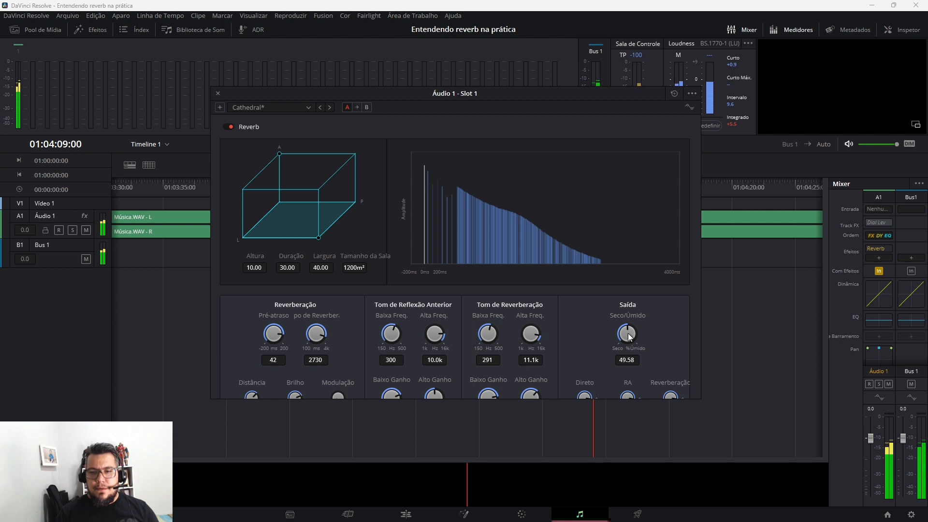
Load the Concert Hall preset in the Reverb and play the track briefly to audition it
click(307, 107)
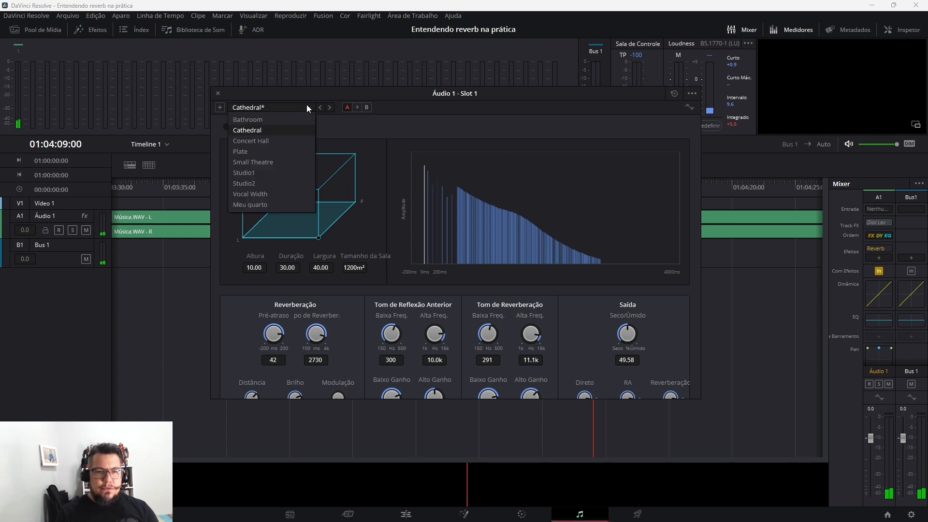
click(269, 142)
key(space)
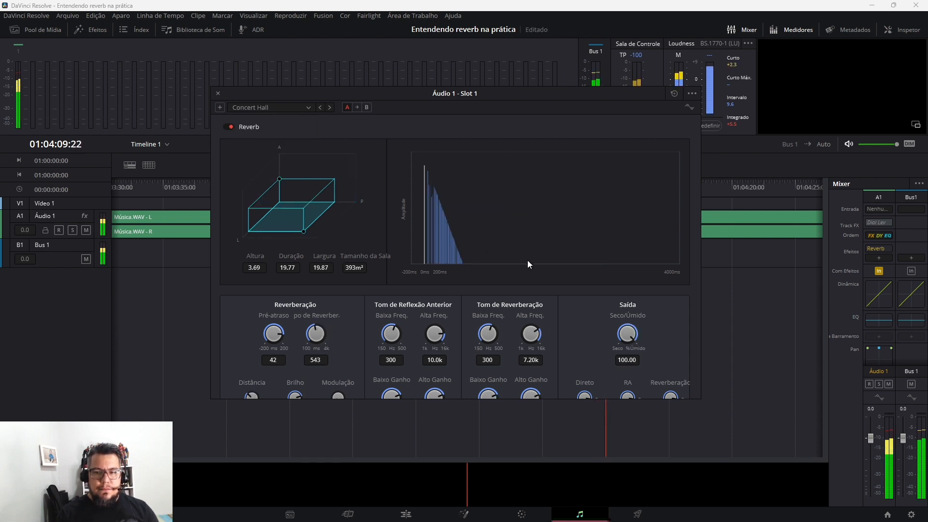
key(space)
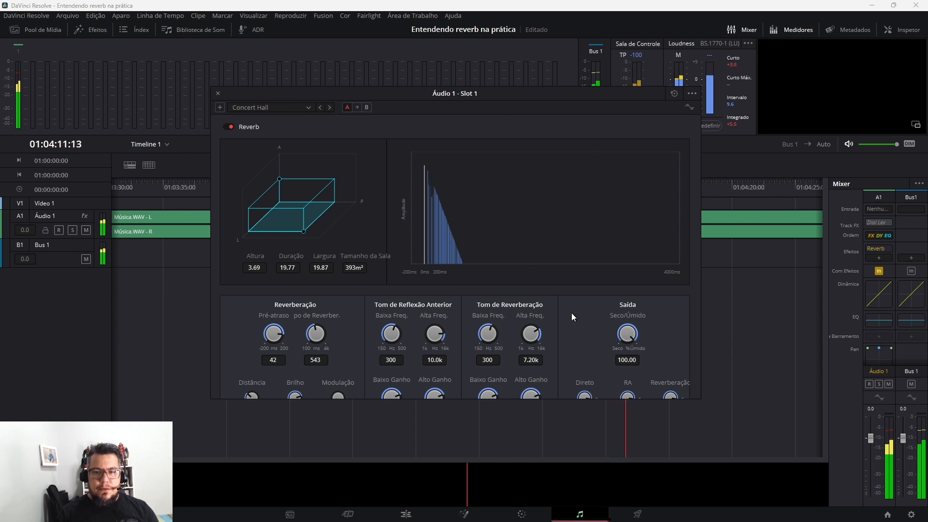
Load the Plate preset and audition the track with its dry/wet mix lowered to about 48 and raised to about 74
click(309, 106)
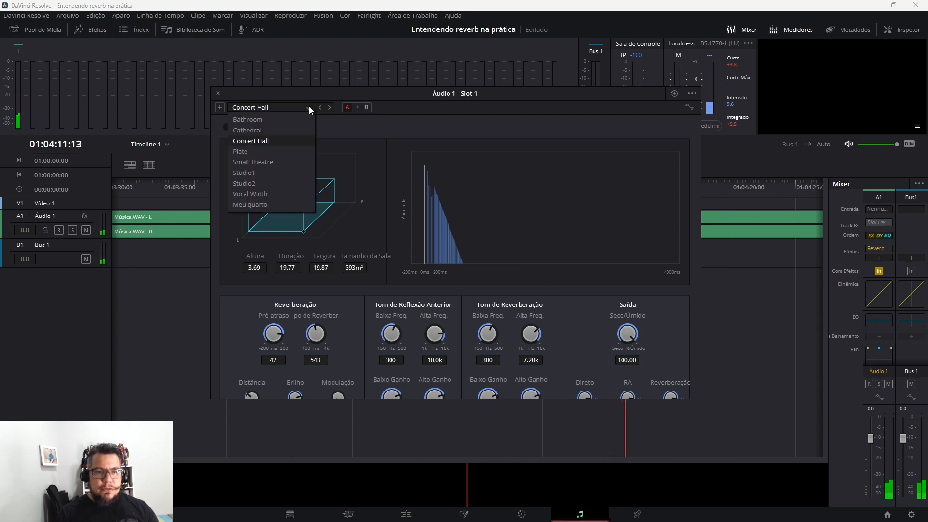
click(274, 151)
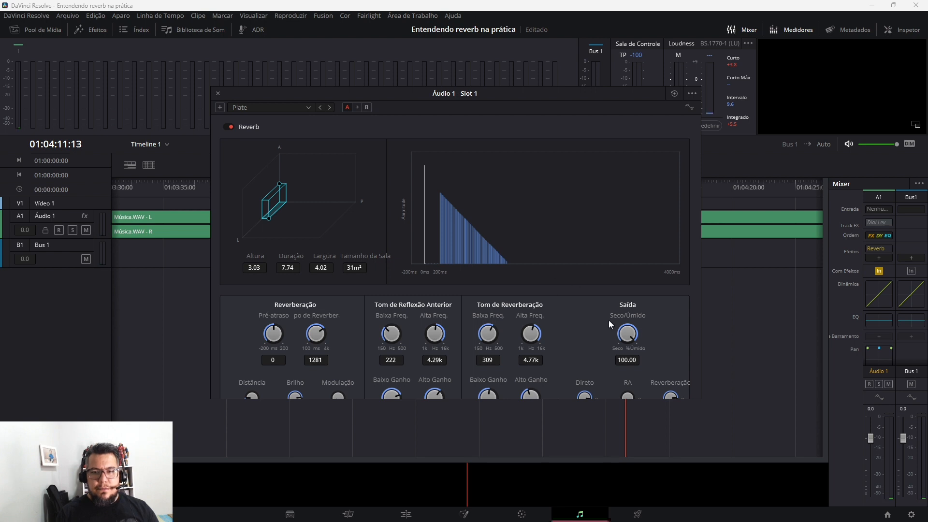
key(space)
key(space)
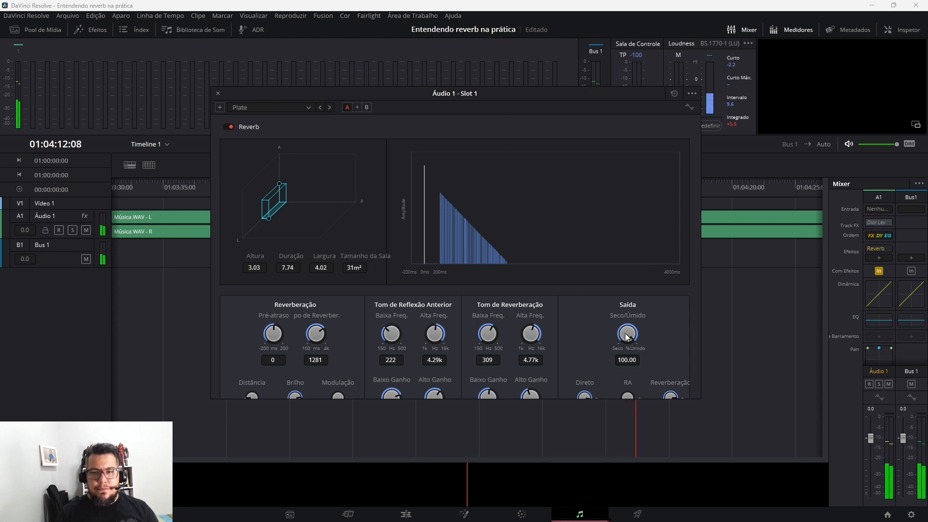
drag(627, 337, 561, 341)
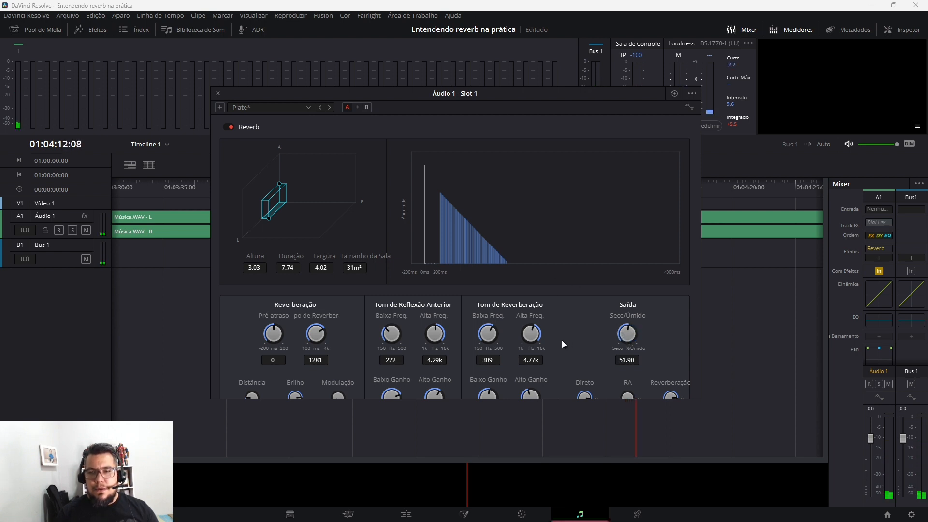
key(space)
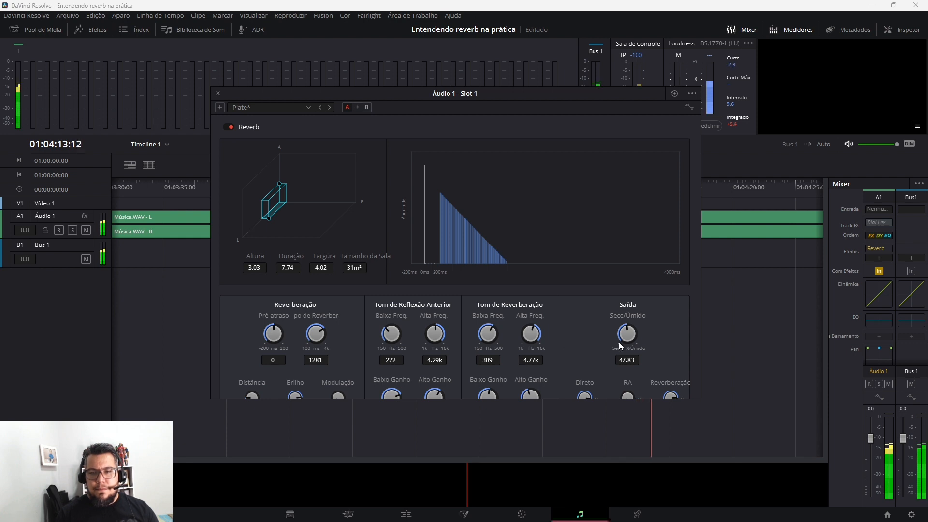
drag(621, 346, 654, 350)
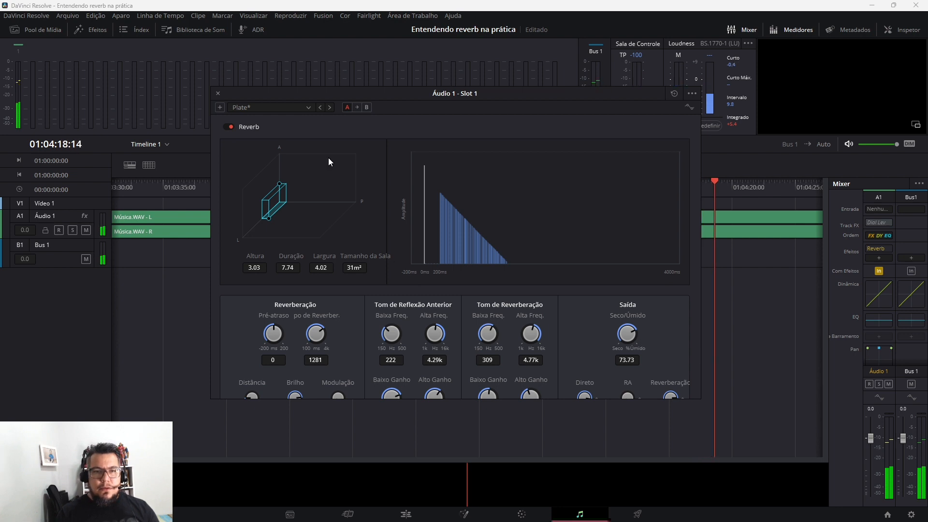
Load the Bathroom, Studio1, Vocal Width and Meu quarto presets in turn to compare their room shapes and reverb tails
click(306, 107)
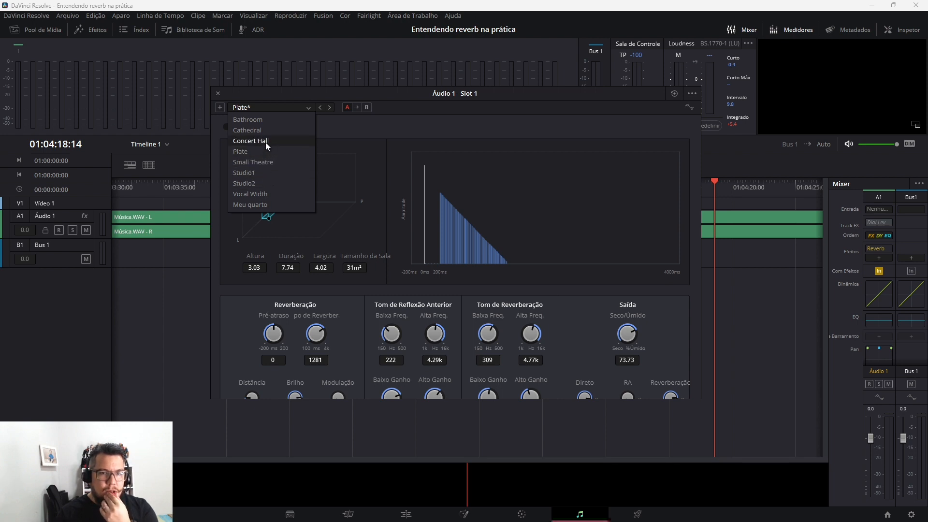
click(269, 121)
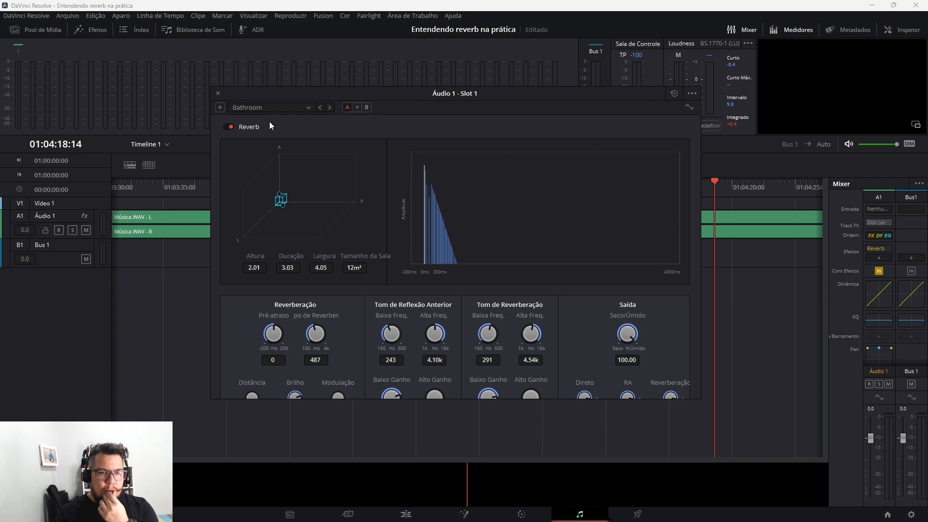
click(308, 108)
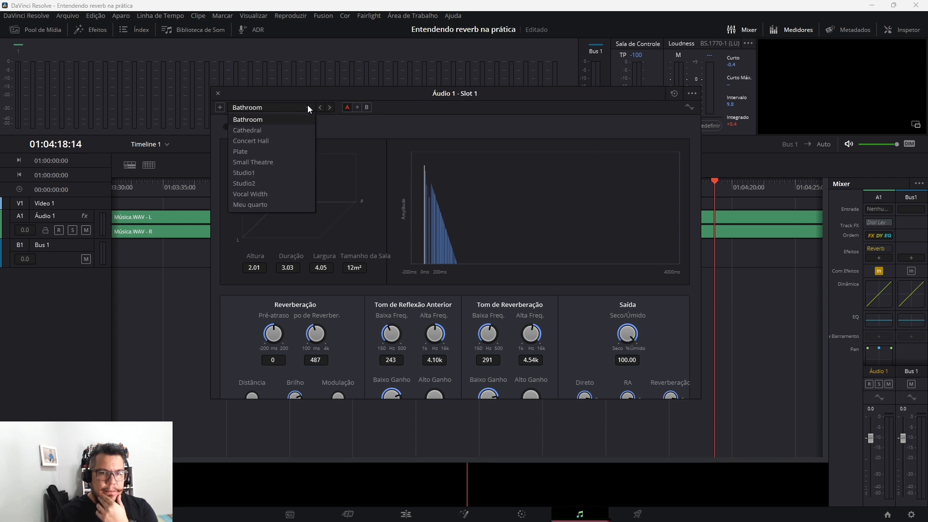
click(265, 174)
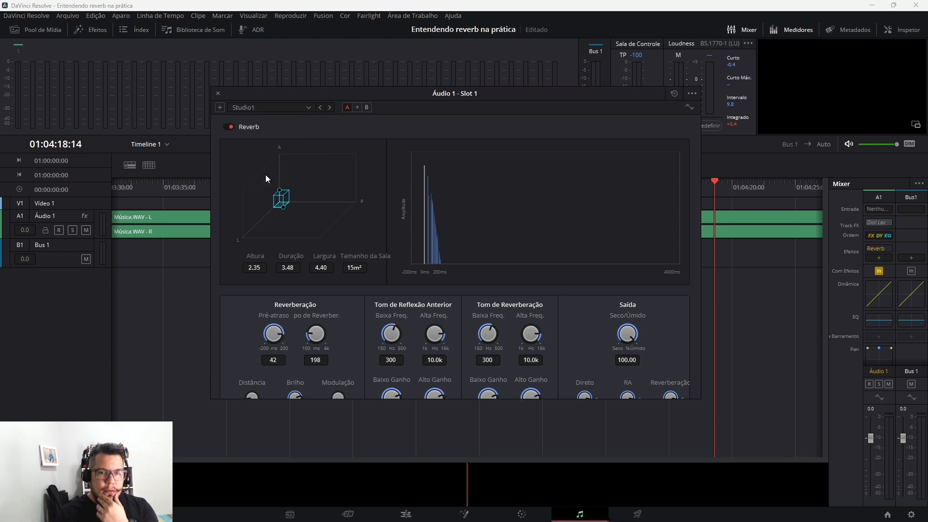
click(303, 110)
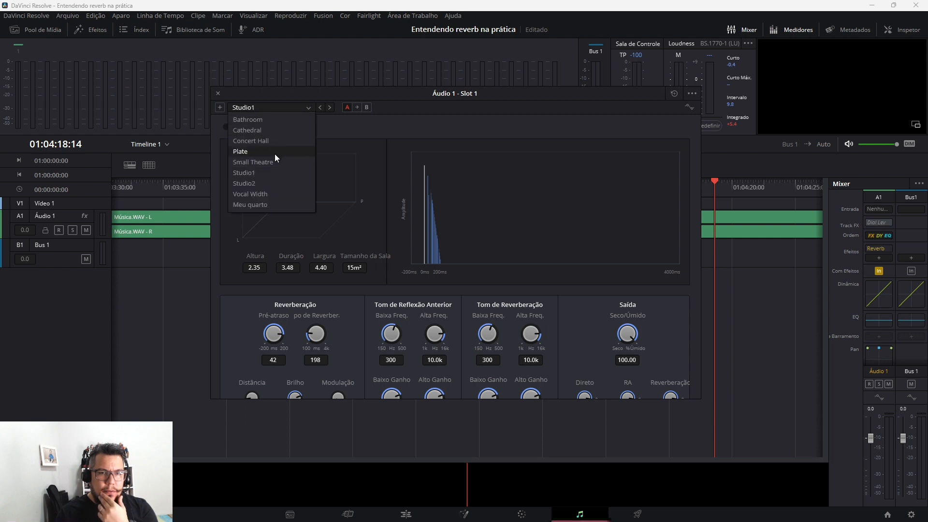
click(265, 170)
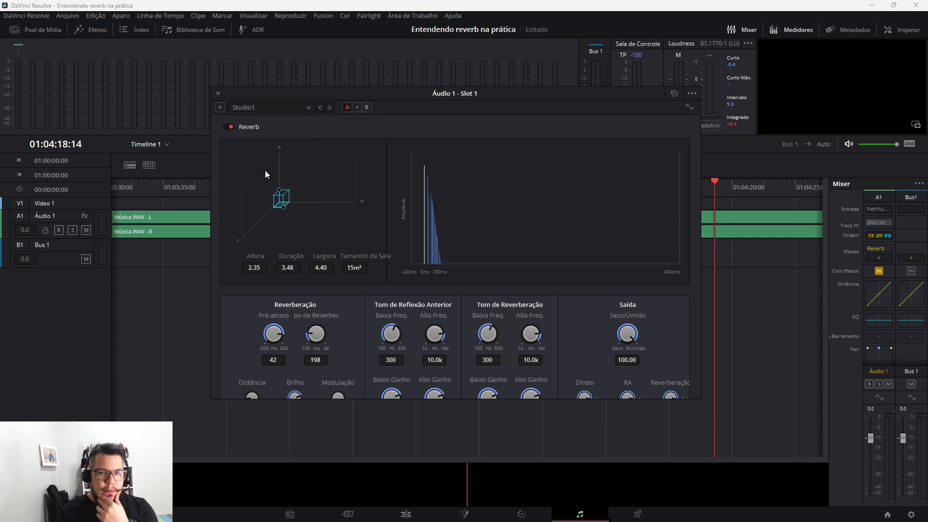
click(306, 109)
click(279, 193)
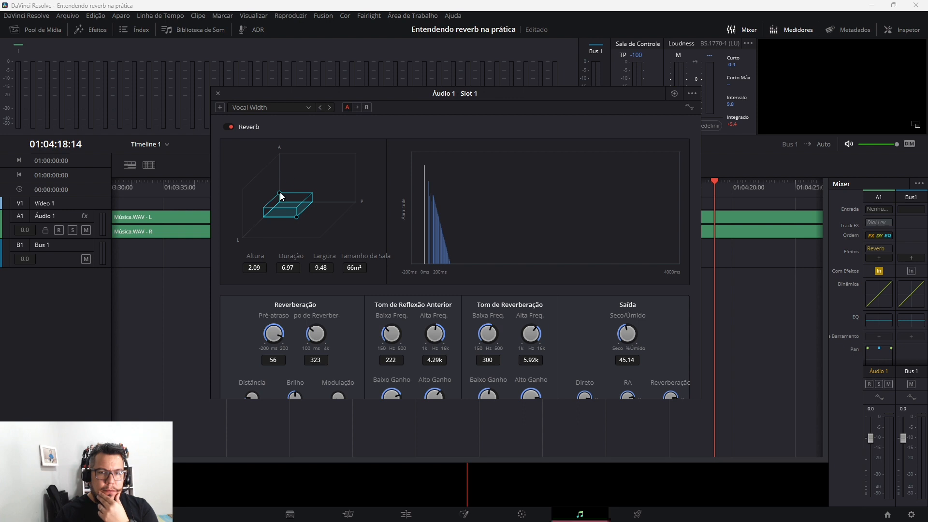
click(306, 110)
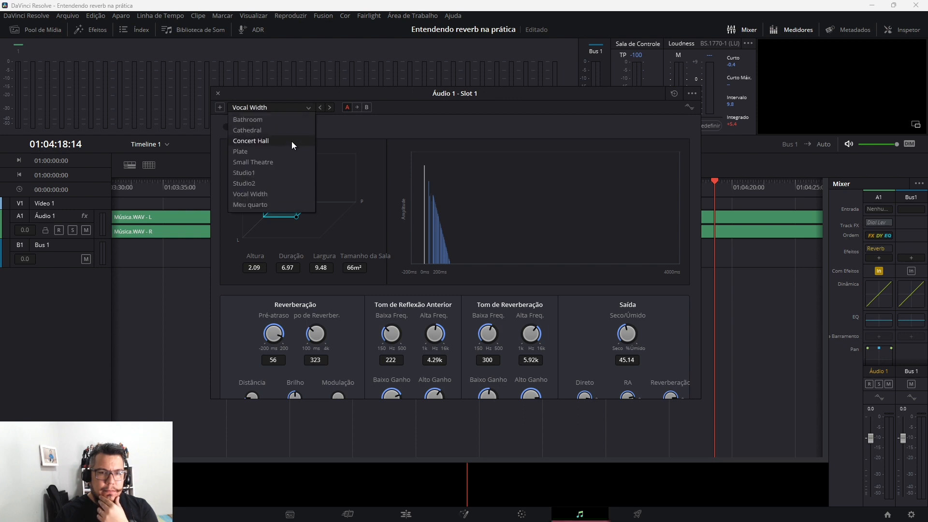
click(272, 204)
Load the Concert Hall preset again, play the track, and lower the dry/wet mix to about 50
click(306, 108)
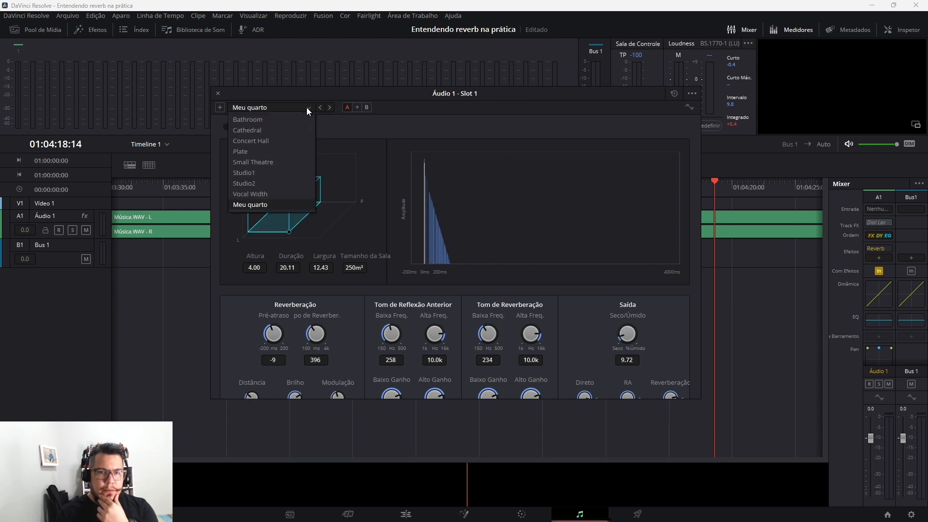
click(274, 141)
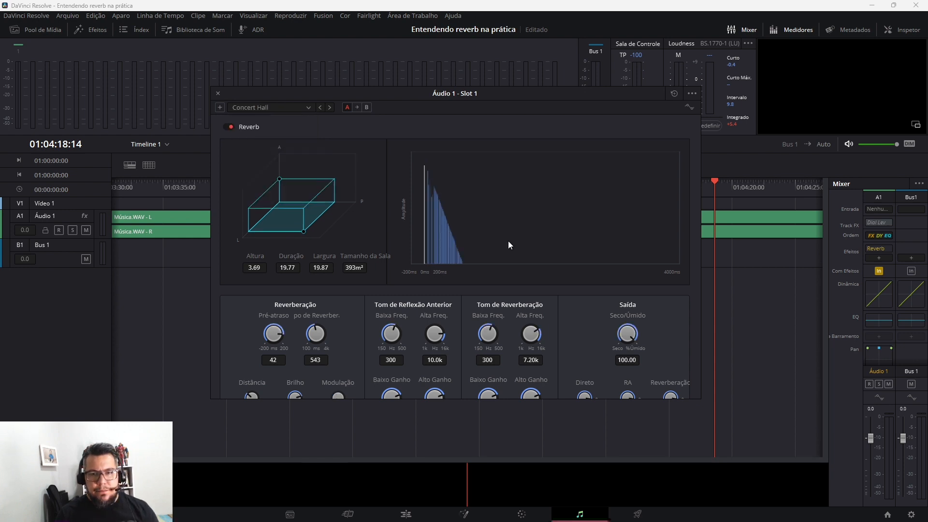
key(space)
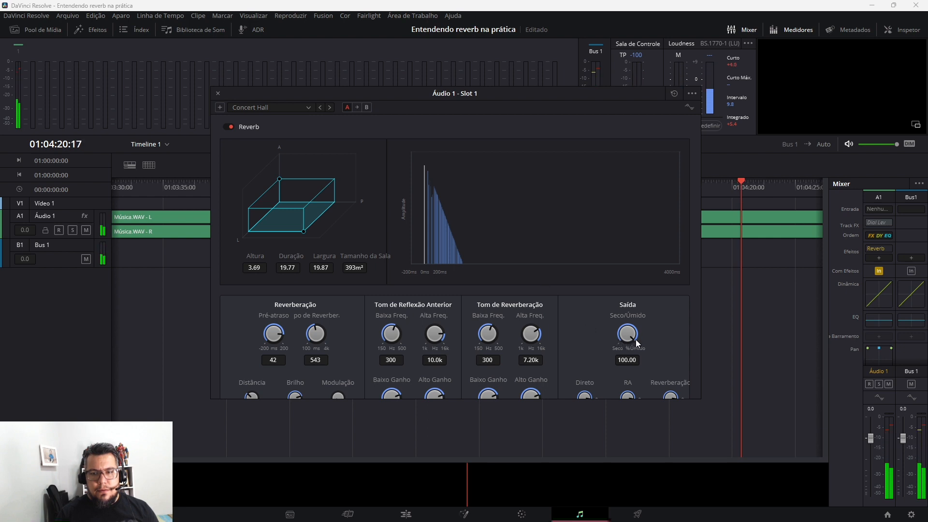
drag(636, 339, 571, 324)
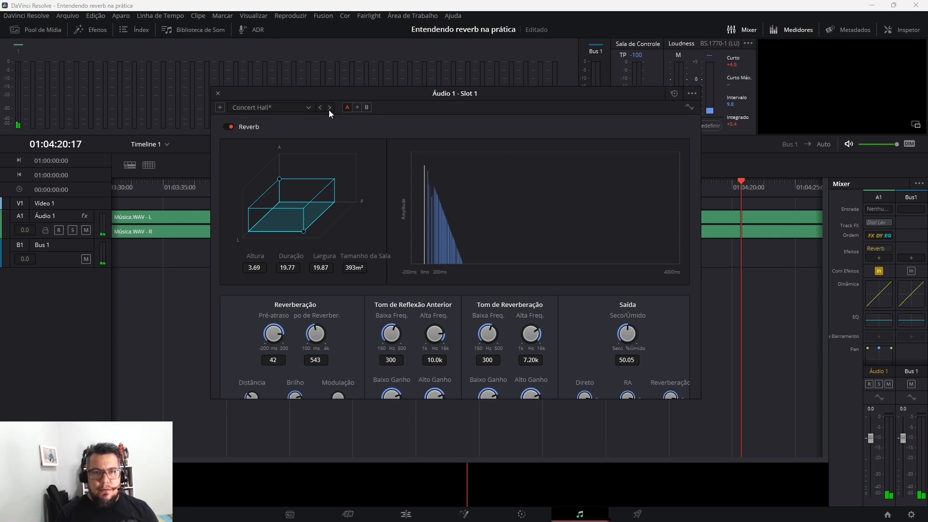
Load the Small Theatre preset and play a short passage of the track through it
click(306, 111)
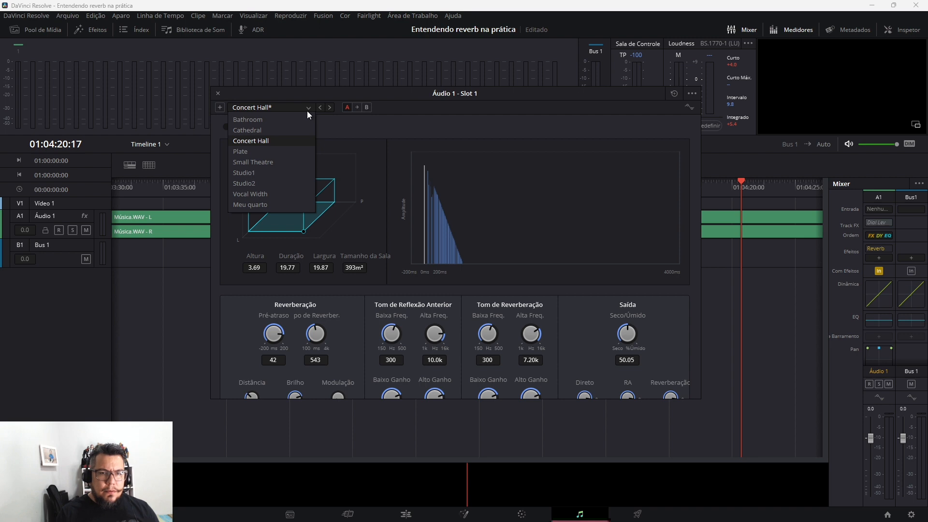
click(286, 162)
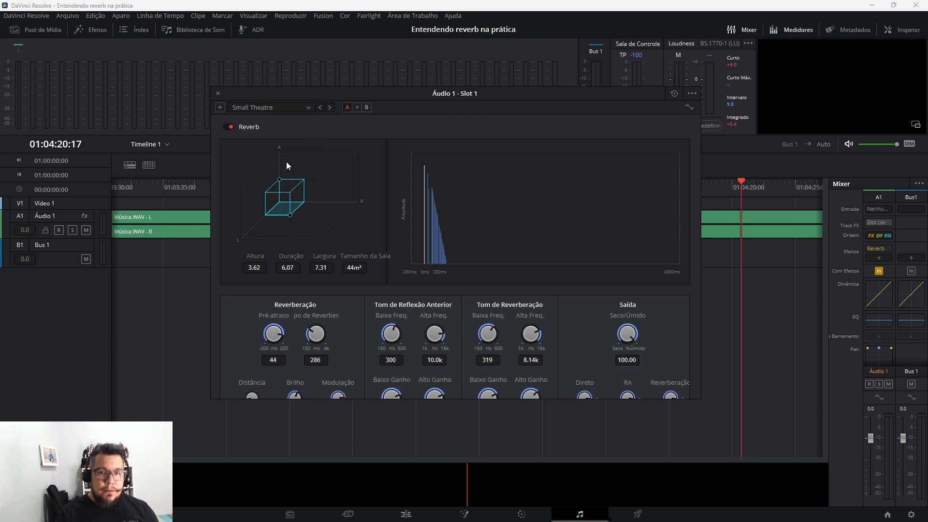
key(space)
key(space)
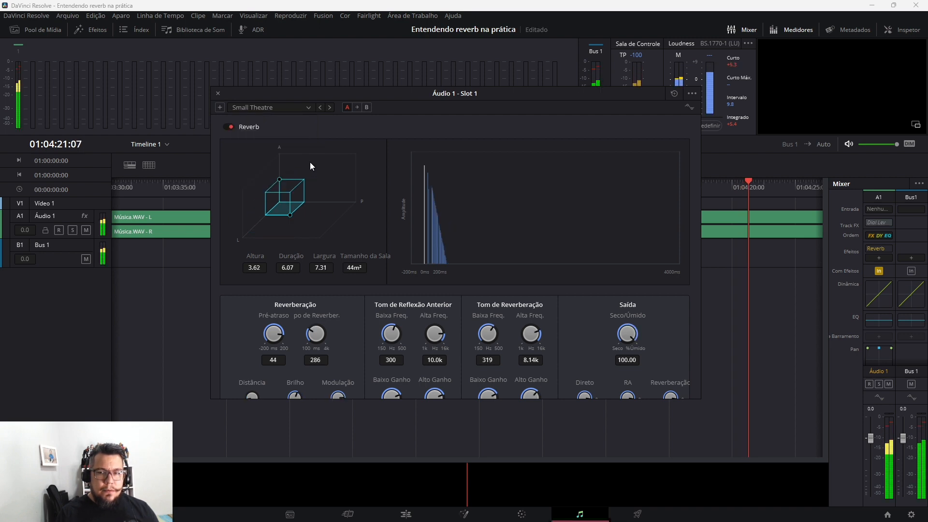
Check the preset list for a default entry and reset the Reverb to its default Padrão settings
click(308, 109)
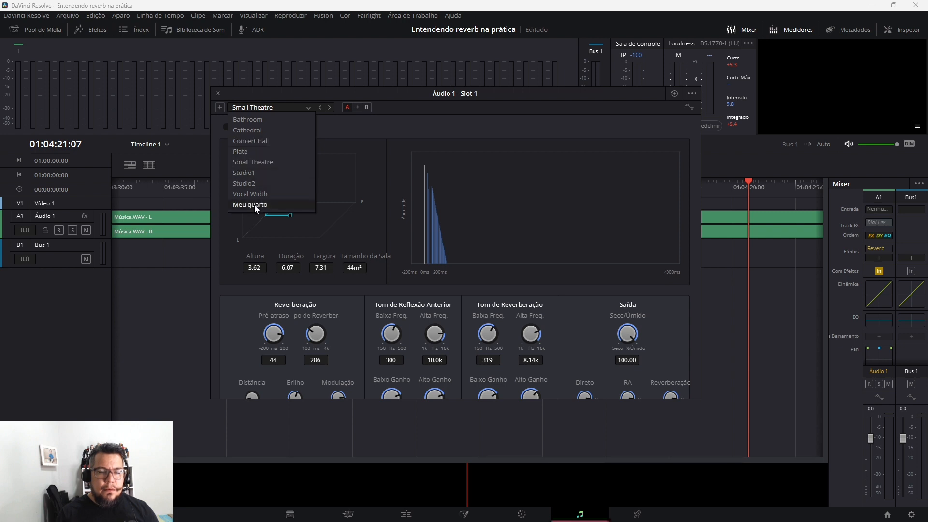
click(305, 106)
click(282, 106)
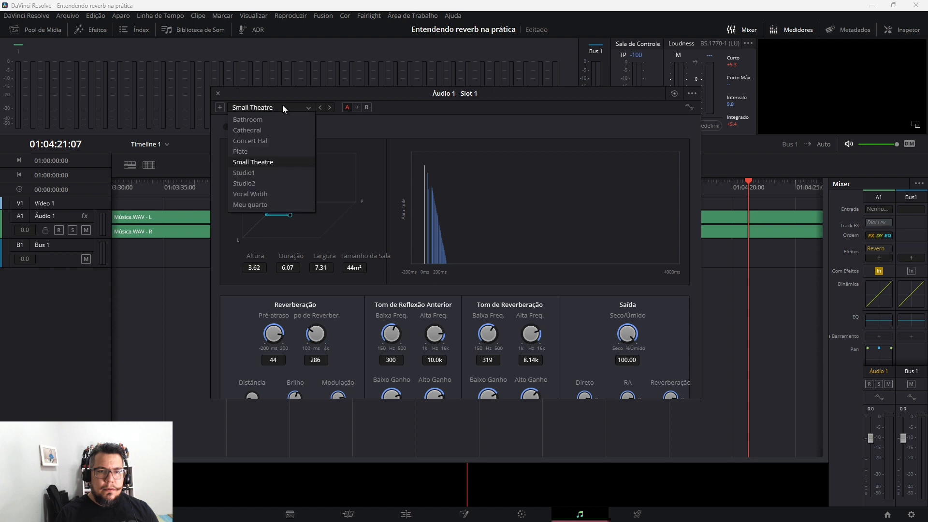
click(283, 106)
click(674, 93)
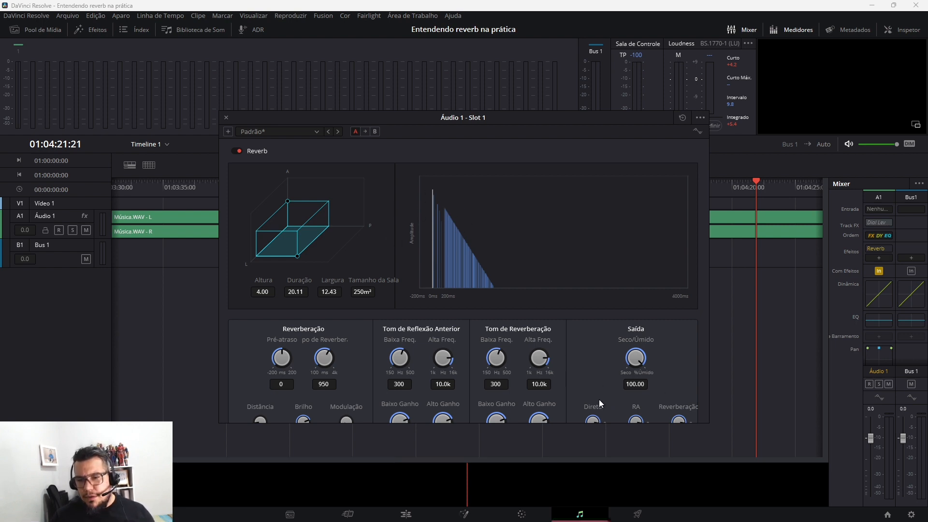
Audition the default reverb by lowering its direct level, playing the track, and raising the direct level again
key(space)
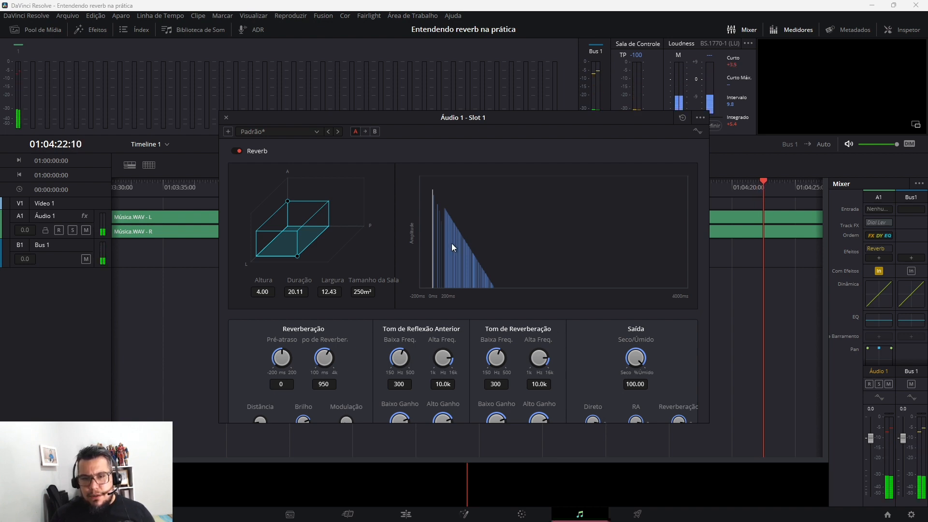
drag(589, 414, 524, 411)
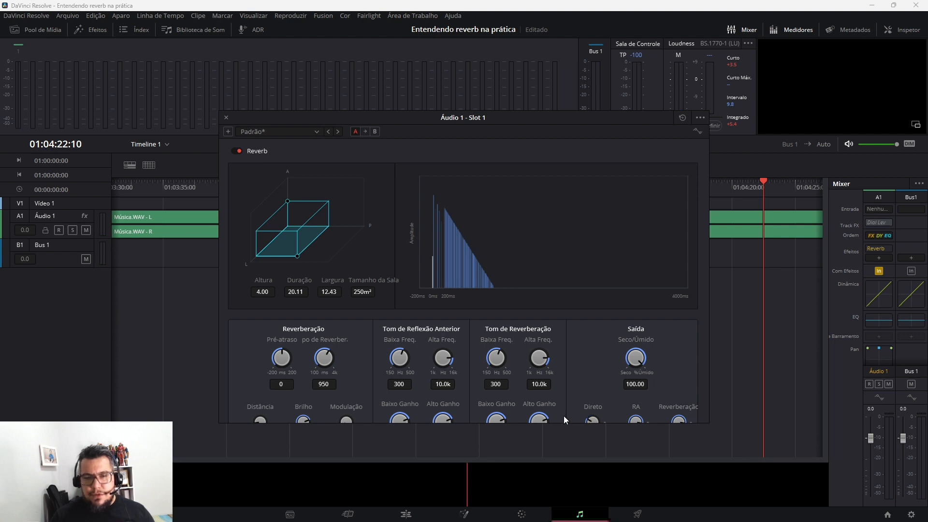
key(space)
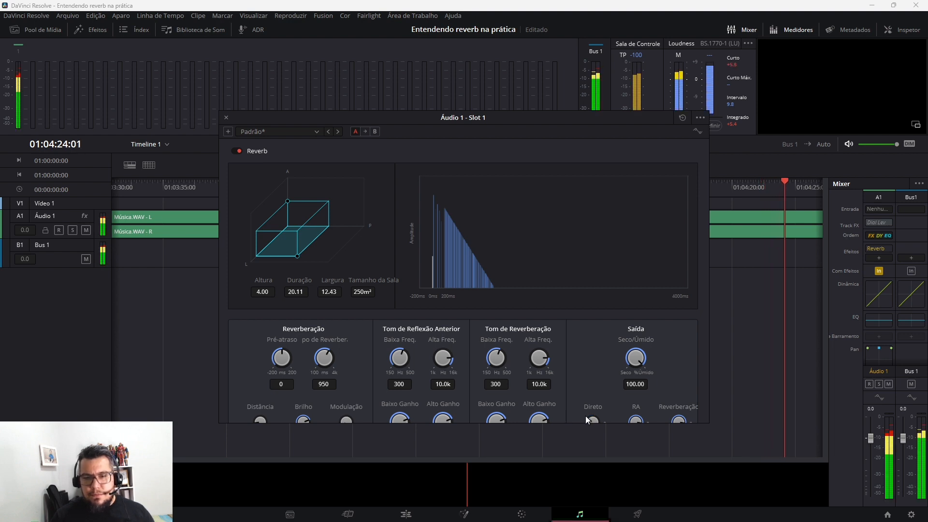
drag(585, 417, 691, 390)
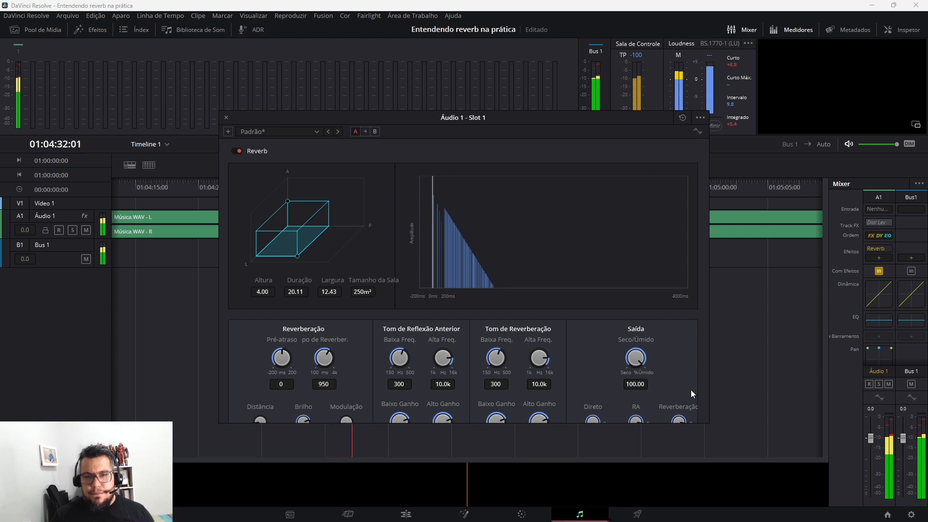
Lower the Áudio 1 track volume to -6.5 and reduce the reverb's dry/wet mix to about 50.4, then about 18.6, while auditioning
drag(869, 437, 872, 454)
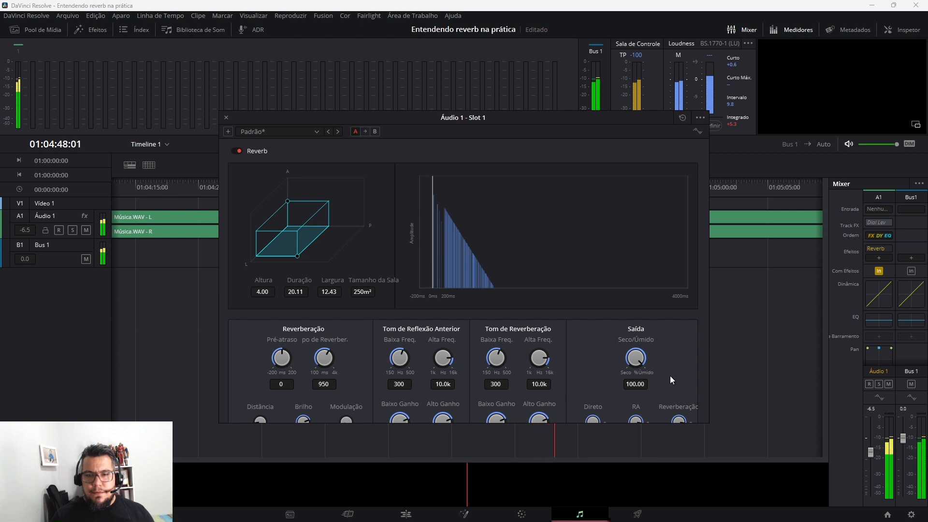
drag(636, 357, 573, 350)
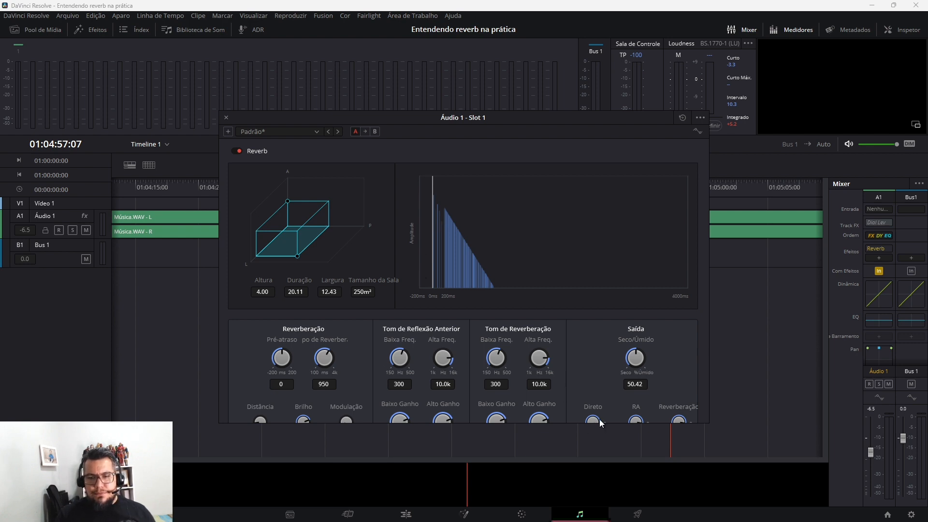
key(space)
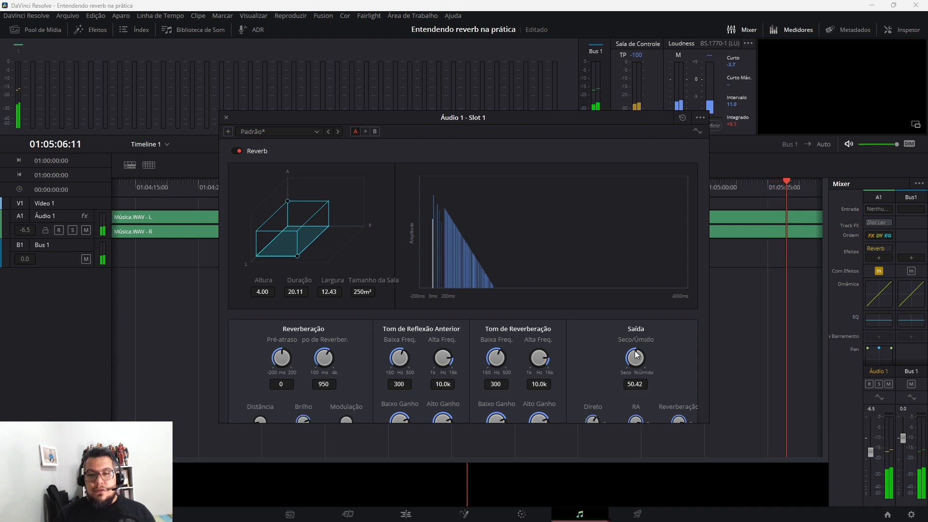
drag(636, 358, 593, 376)
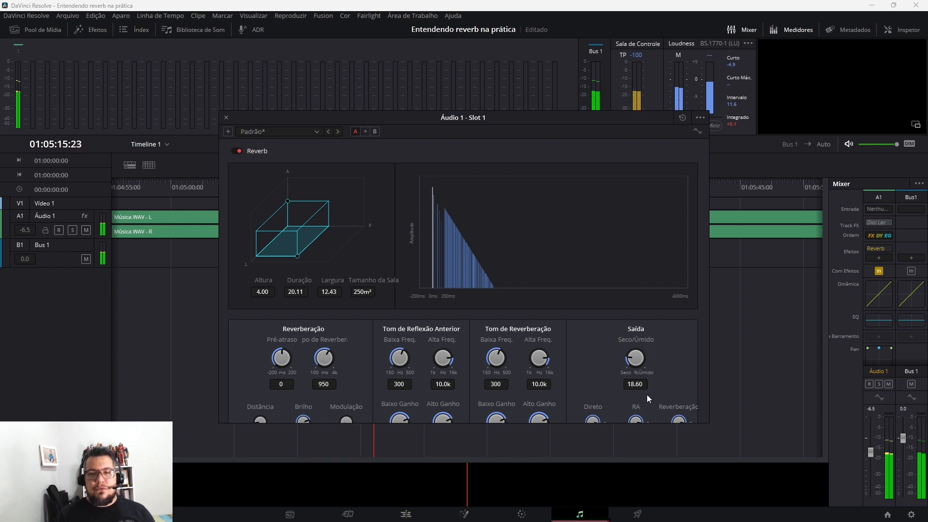
Raise the reverb's dry/wet mix to 43.76 and audition the track while varying the early-reflection (RA) level
drag(636, 358, 660, 348)
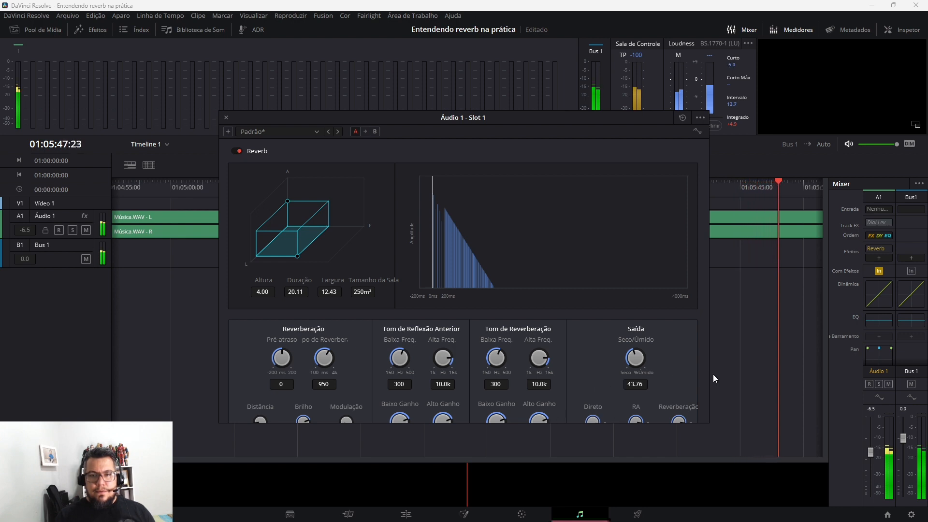
key(space)
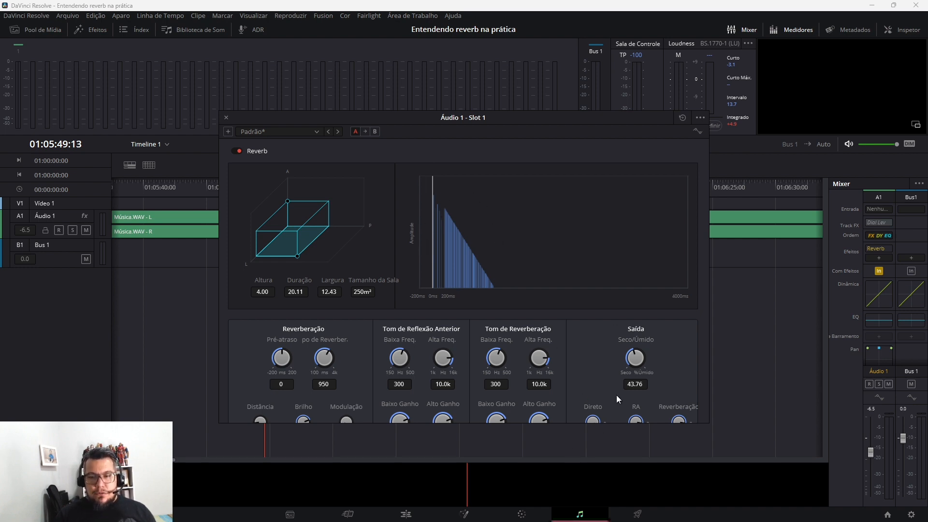
drag(642, 416, 599, 418)
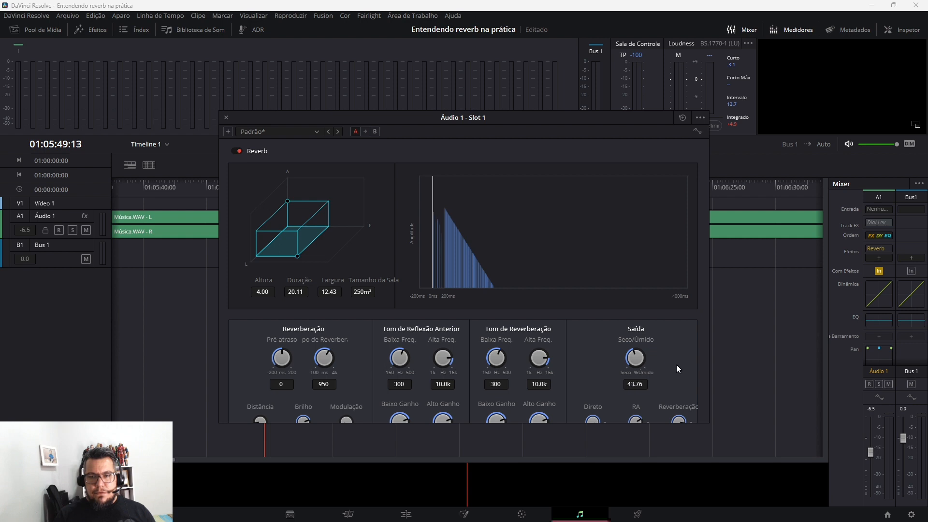
key(space)
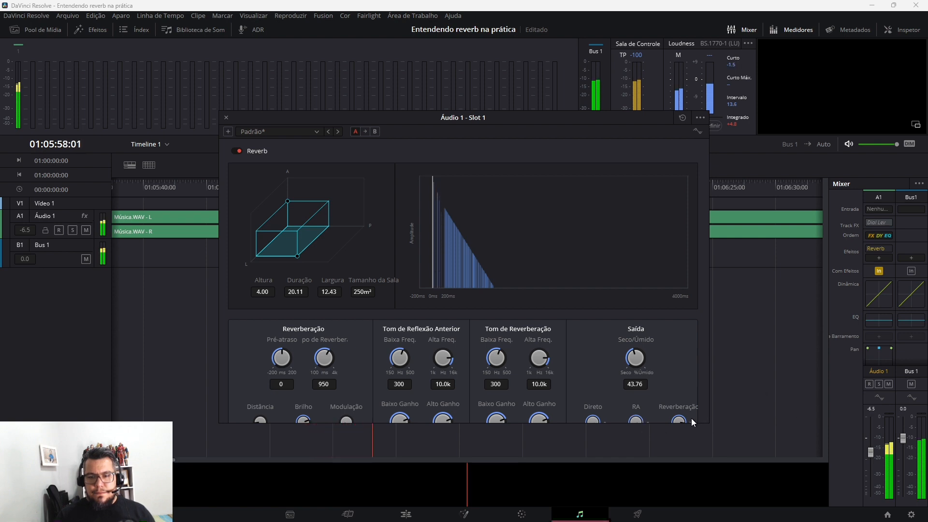
key(space)
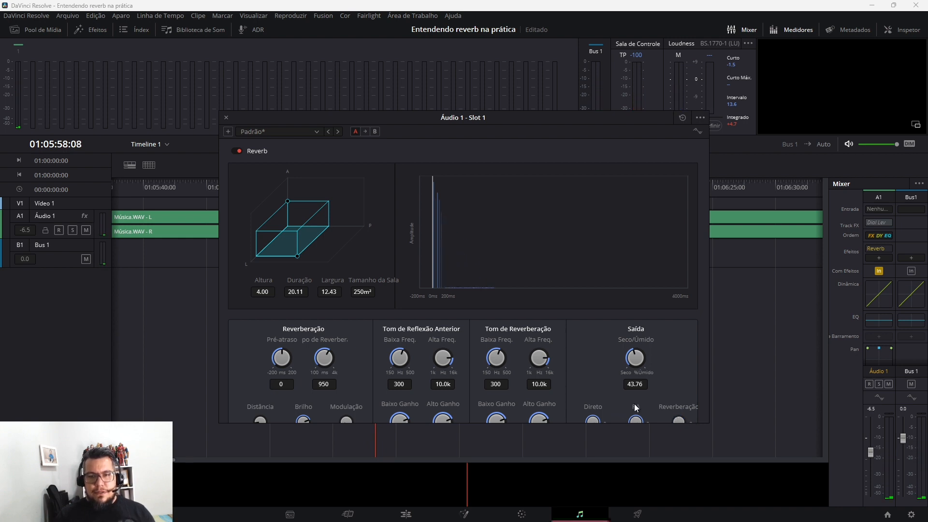
Play the track with the reverberation level muted, raise the dry/wet mix to 70.40, and save the project
key(space)
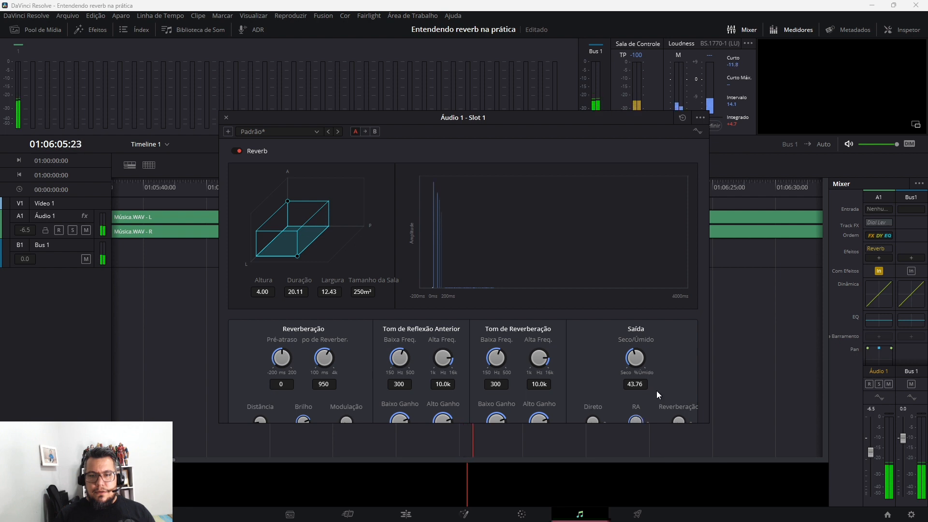
drag(642, 363, 670, 353)
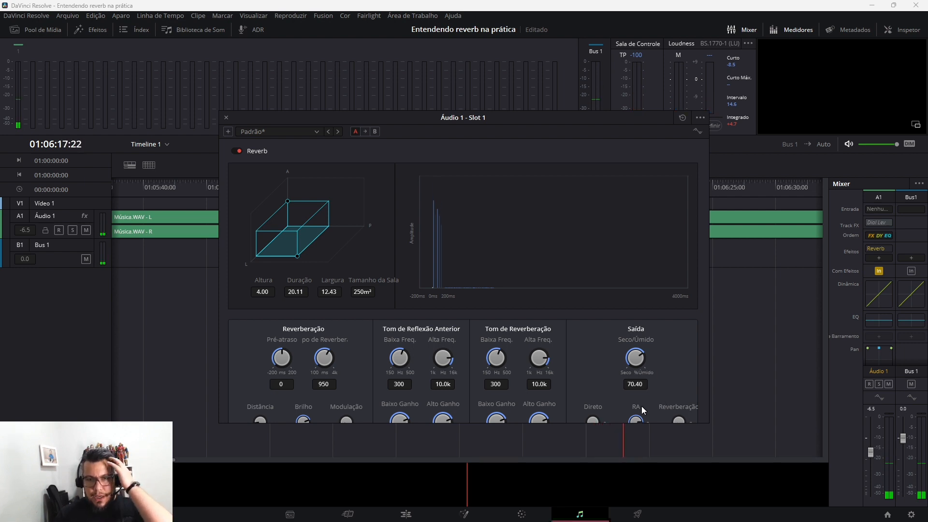
key(ctrl+s)
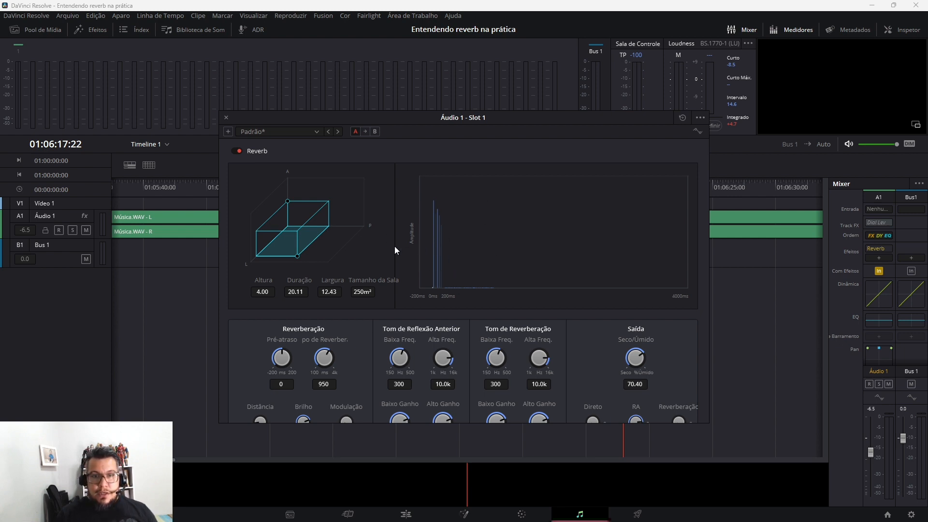
Load the Cathedral preset, mute its reverberation and direct levels, and play the track to audition the early reflections
click(316, 130)
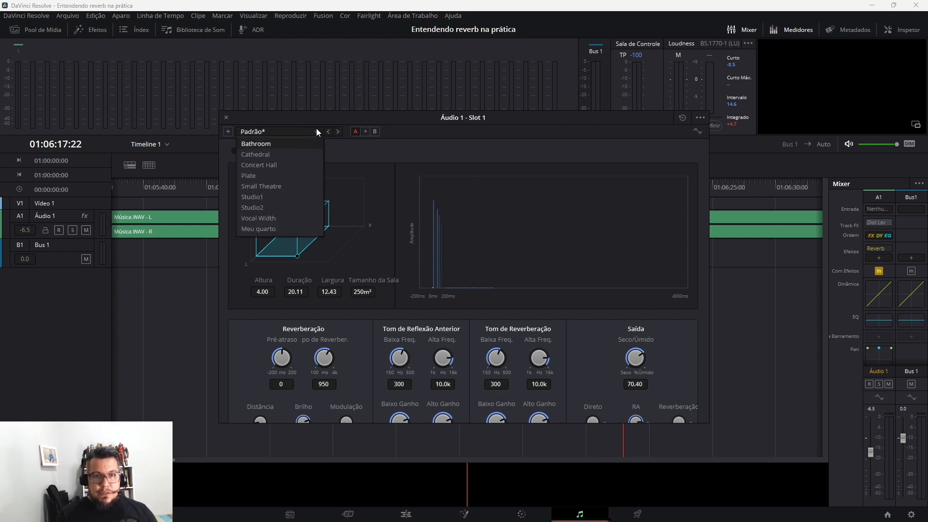
click(290, 161)
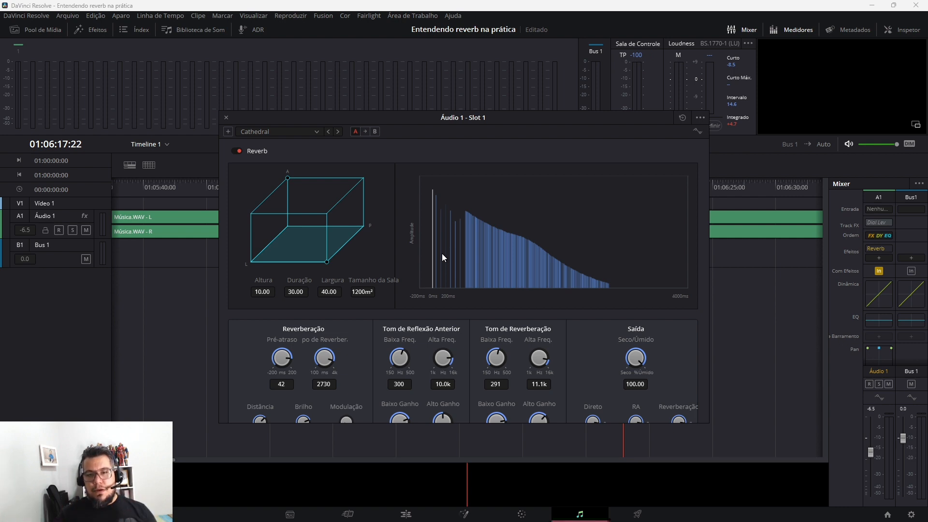
drag(676, 421, 524, 419)
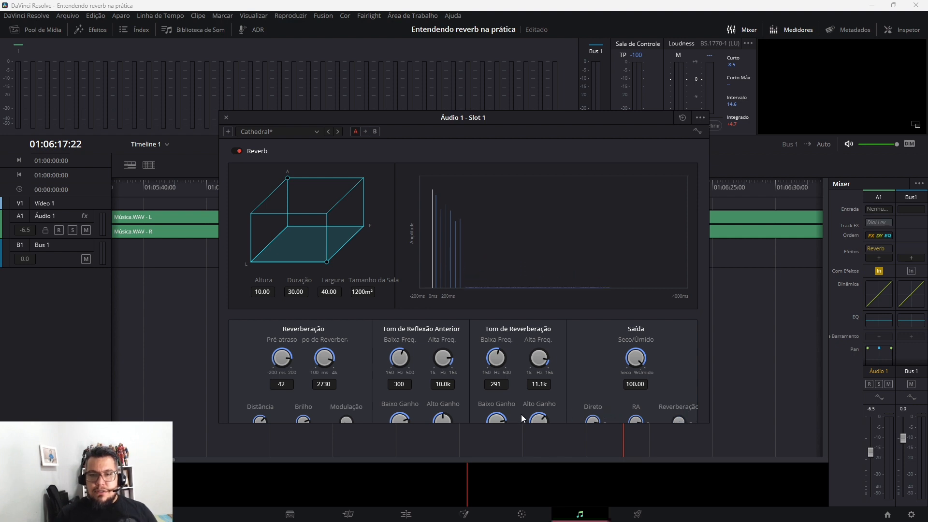
drag(599, 413, 385, 431)
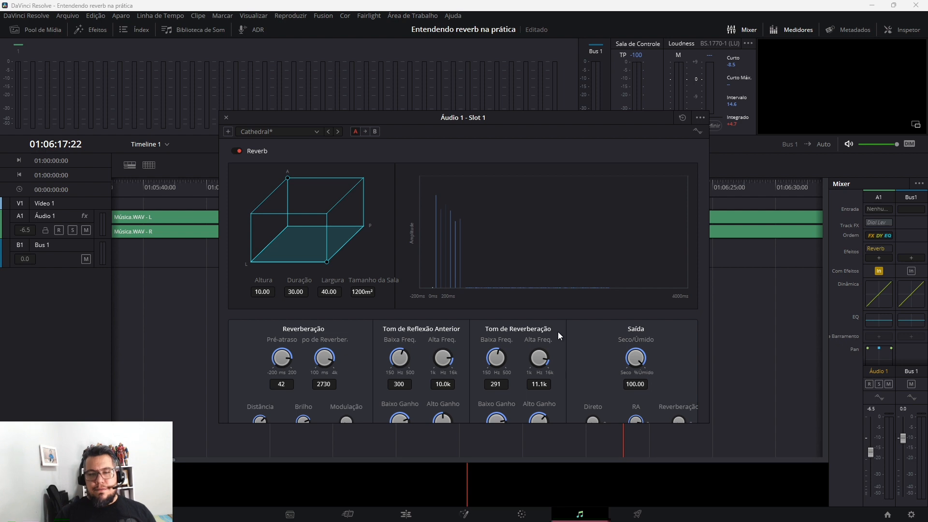
key(space)
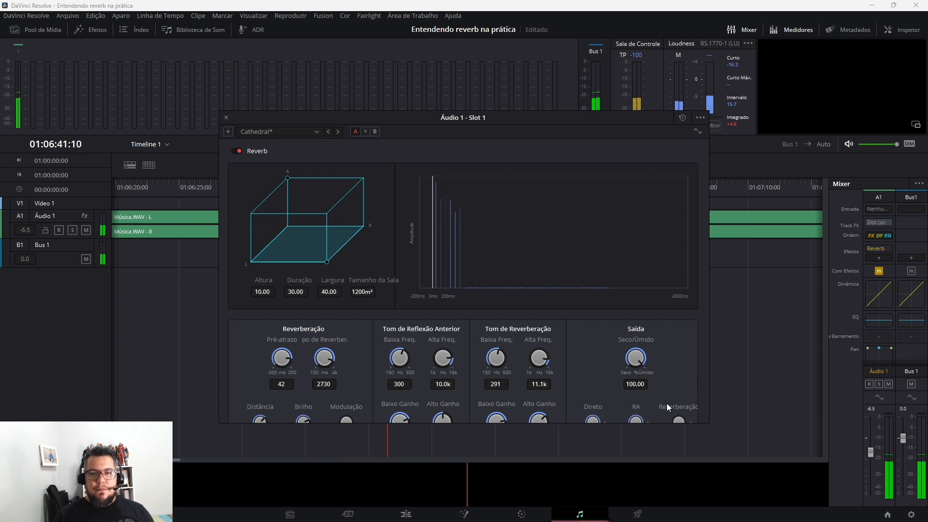
Reduce the Cathedral reverb's dry/wet mix to 53.75 during playback, then adjust the direct level and lower the early-reflection (RA) level
drag(641, 360, 580, 370)
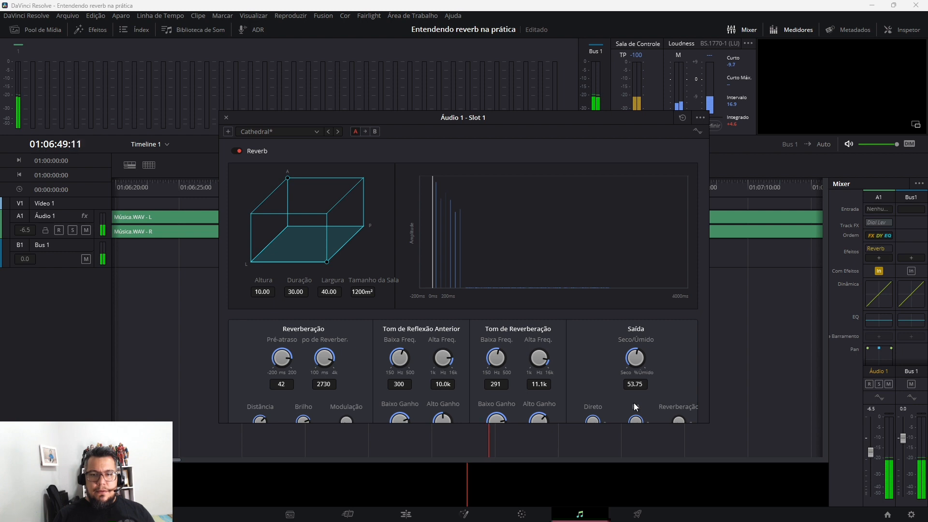
drag(594, 418, 637, 383)
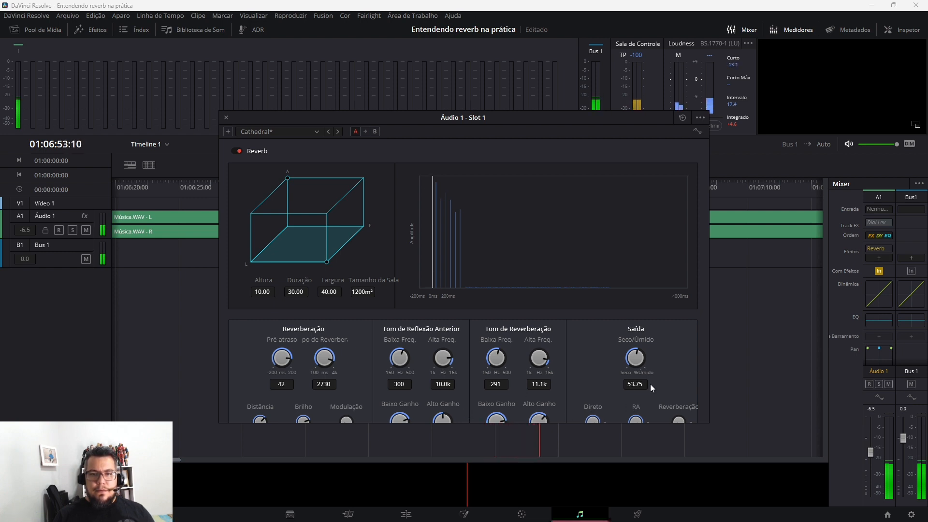
drag(615, 413, 593, 411)
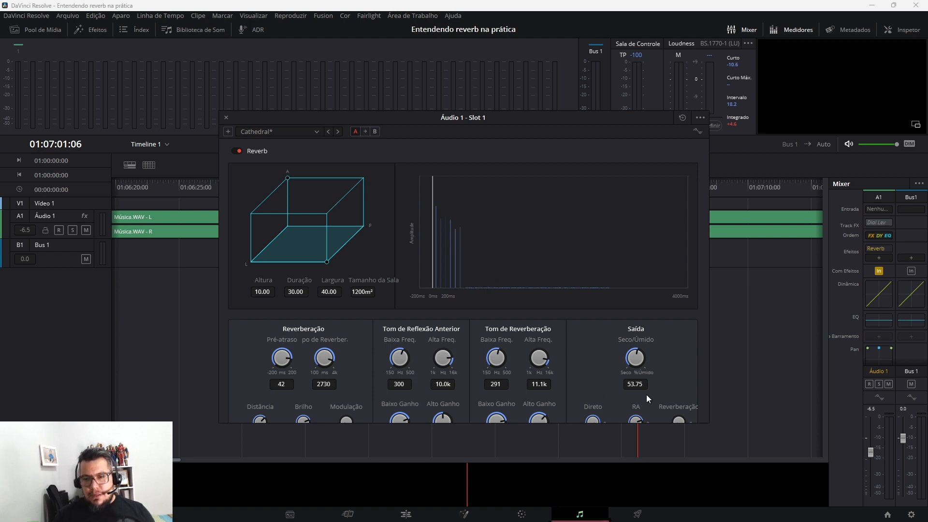
Raise the Cathedral reverberation level in stages while playing the track
drag(667, 416, 686, 404)
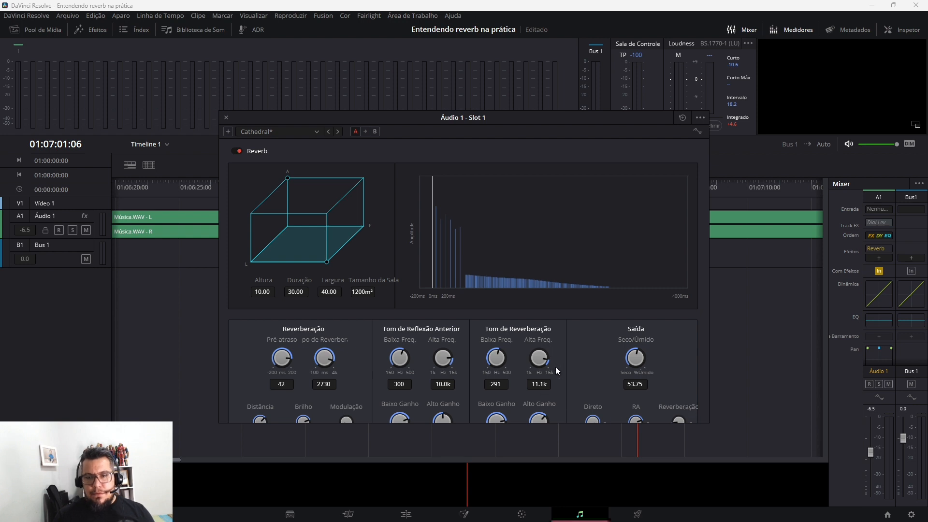
key(space)
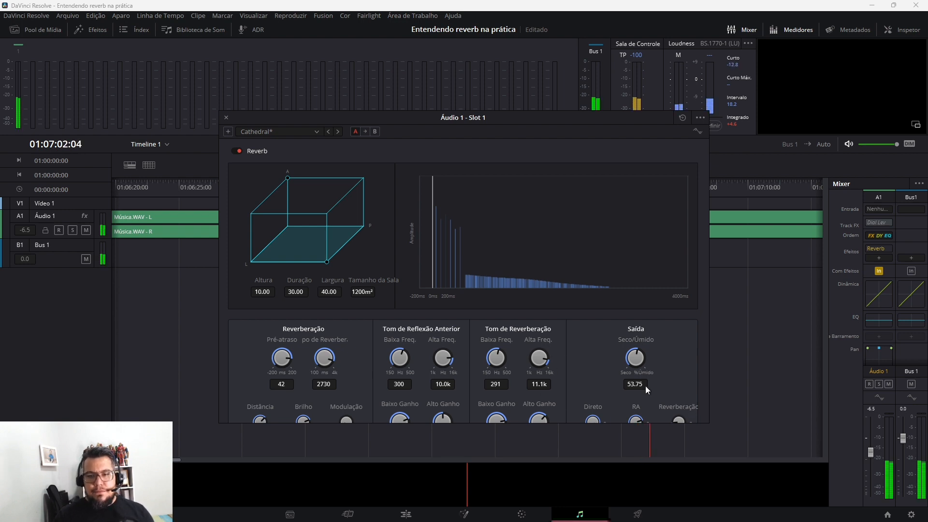
drag(684, 409, 720, 410)
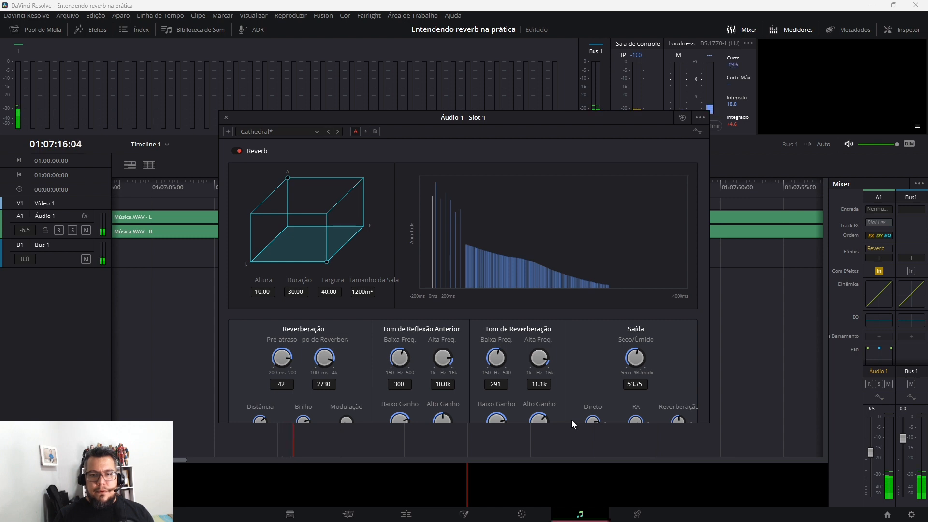
Audition the track with the dry/wet mix lowered to 25.26 and then to 0.00
drag(628, 360, 585, 379)
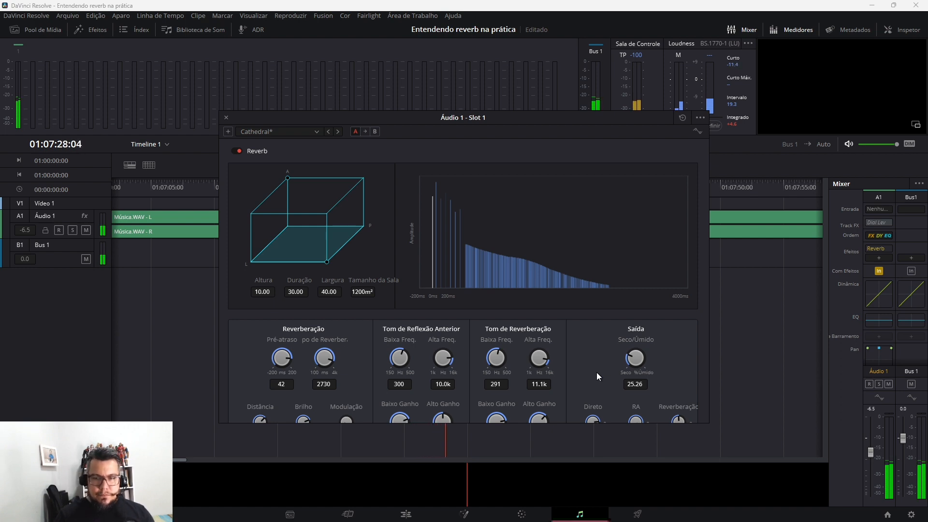
key(space)
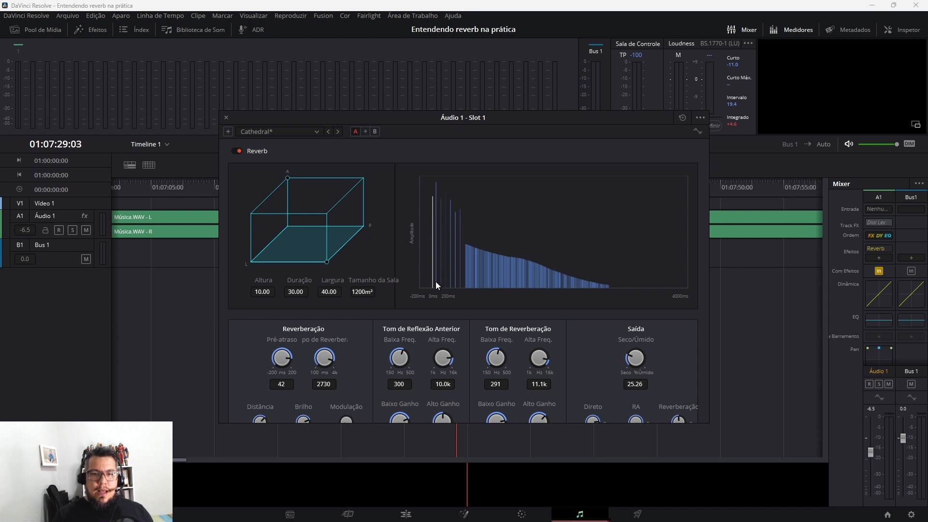
drag(635, 357, 622, 360)
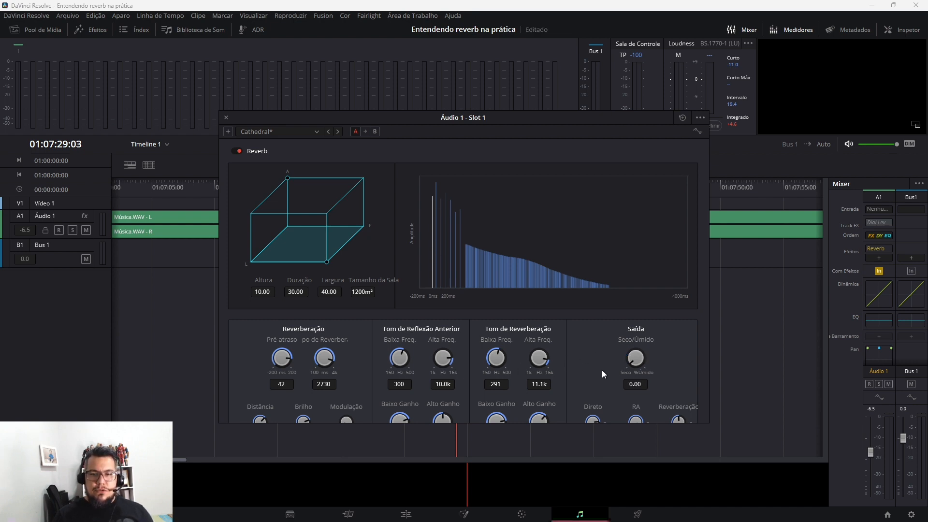
key(space)
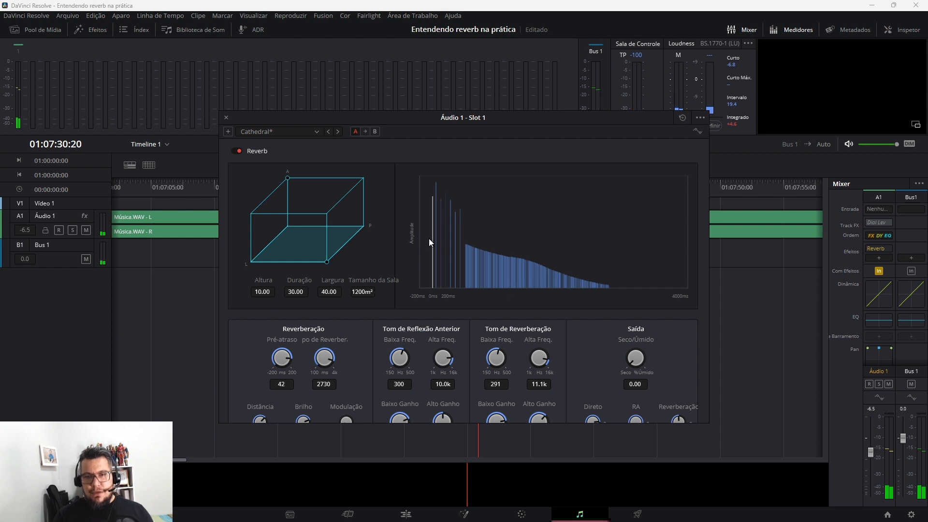
click(309, 131)
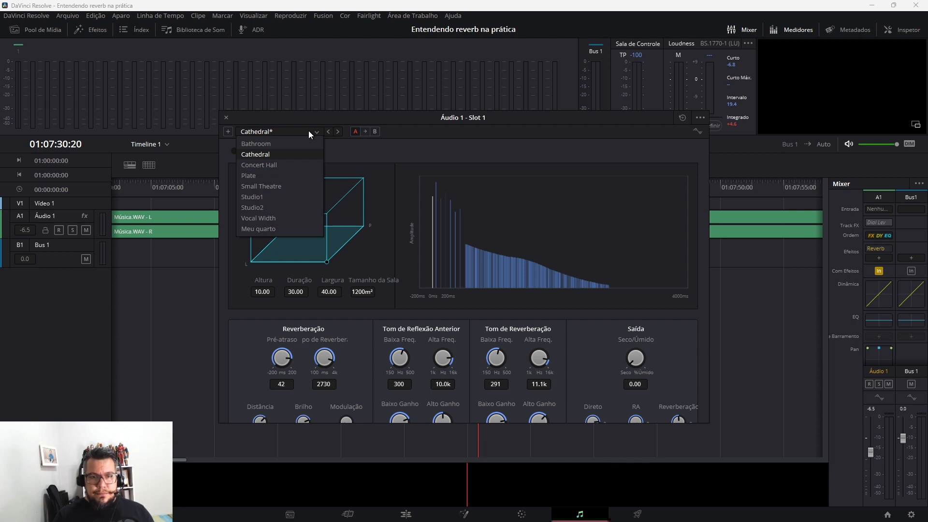
click(599, 226)
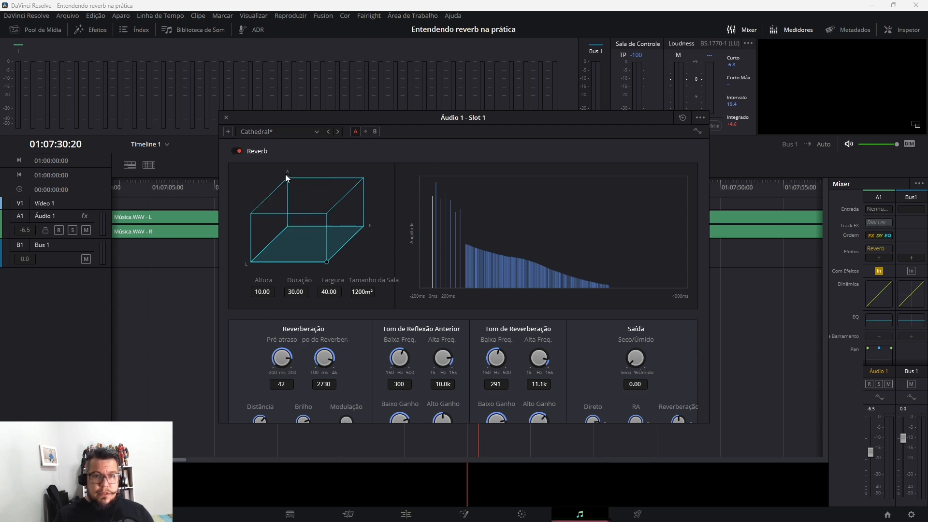
drag(326, 261, 327, 262)
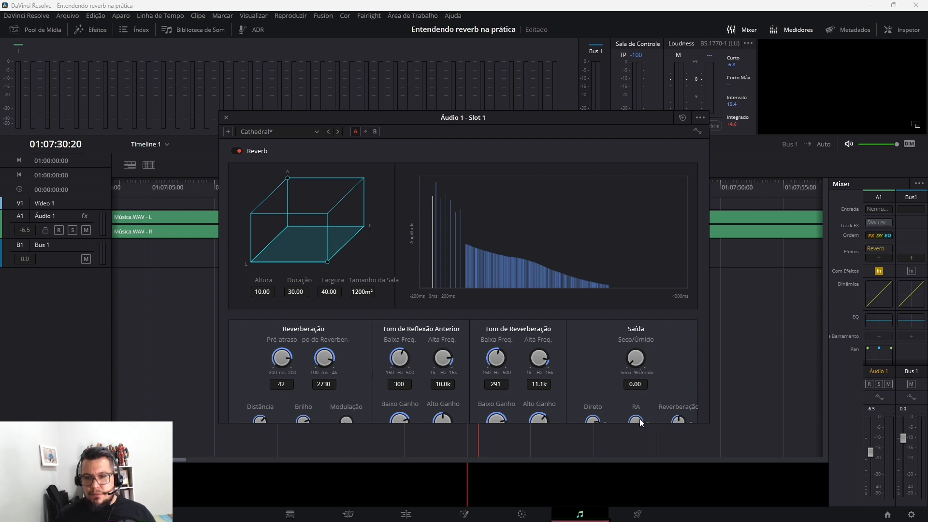
Mute the early reflections and direct level, audition the reverberation with the dry/wet mix raised to 49.21, and restore both levels
drag(638, 420, 465, 408)
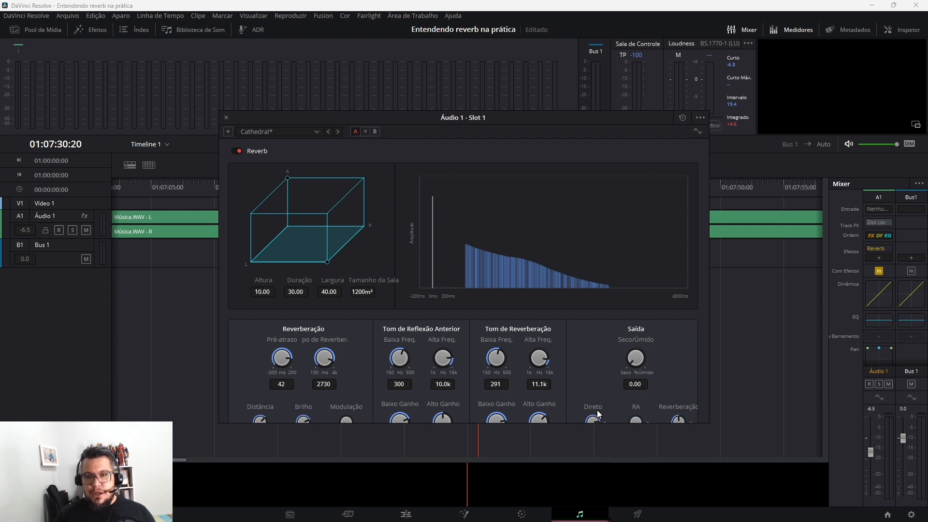
drag(593, 417, 468, 409)
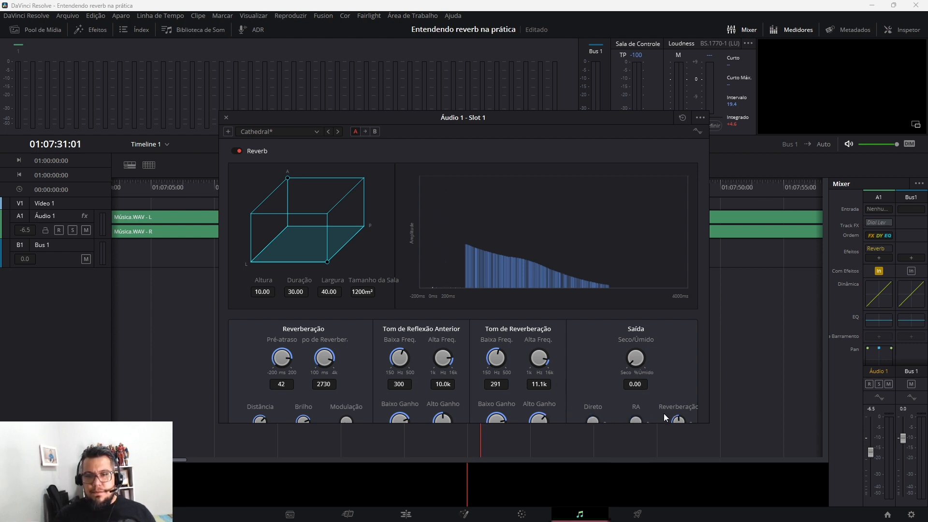
drag(635, 358, 698, 353)
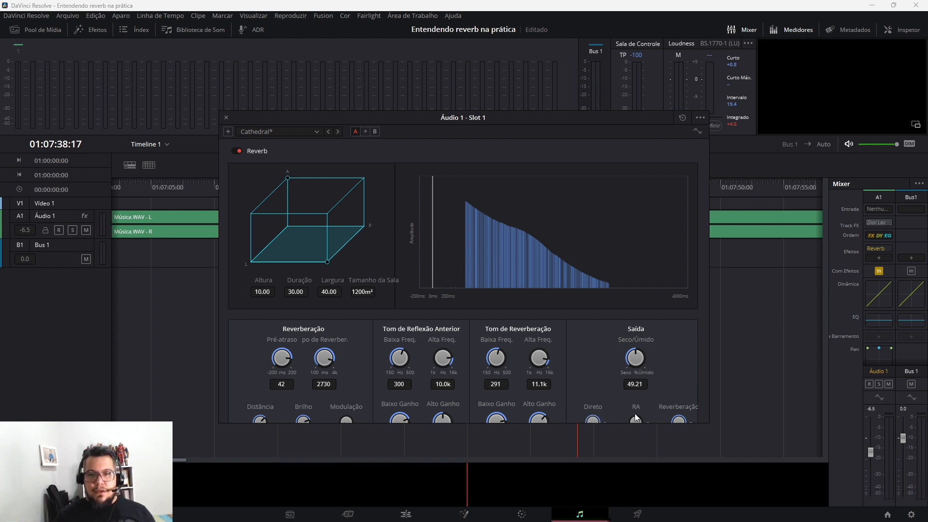
drag(632, 420, 730, 396)
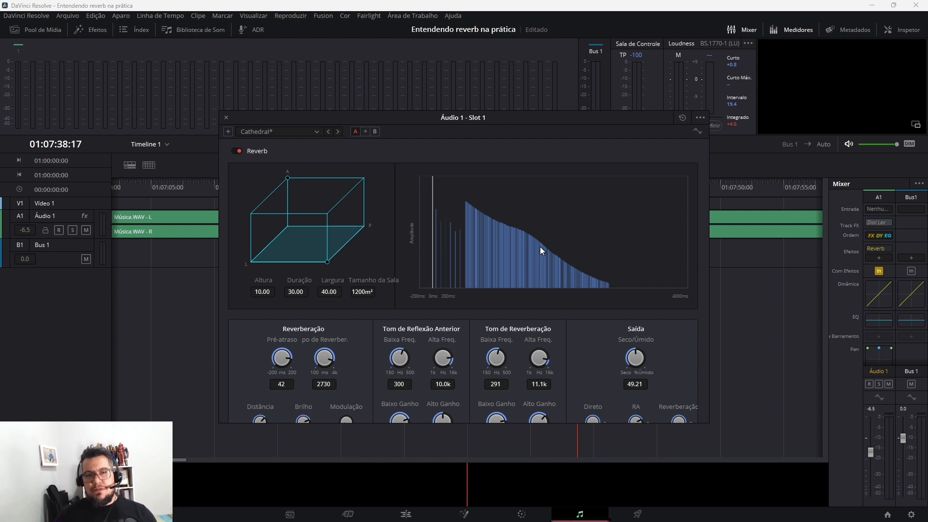
Load the Concert Hall preset and enlarge its room to 30.00 by 40.00, setting the height to 10.00 and then to 2.18
click(314, 133)
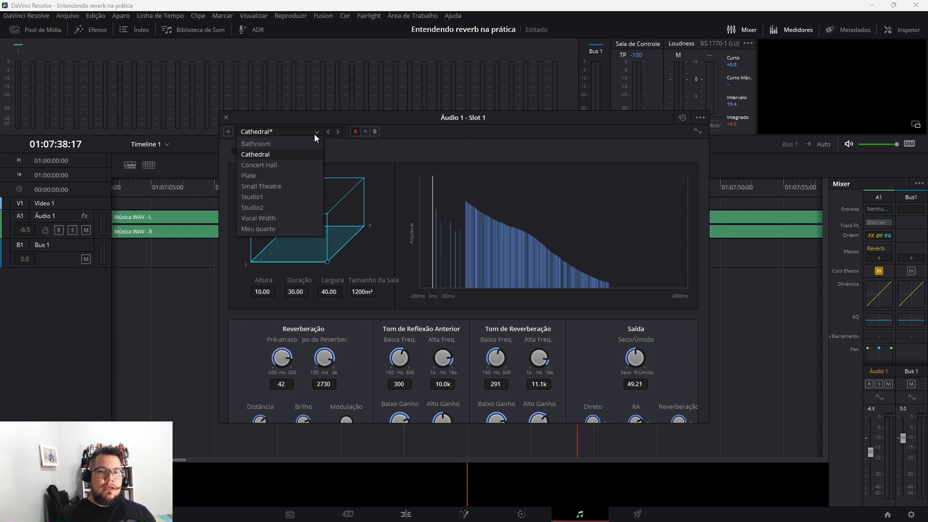
click(285, 168)
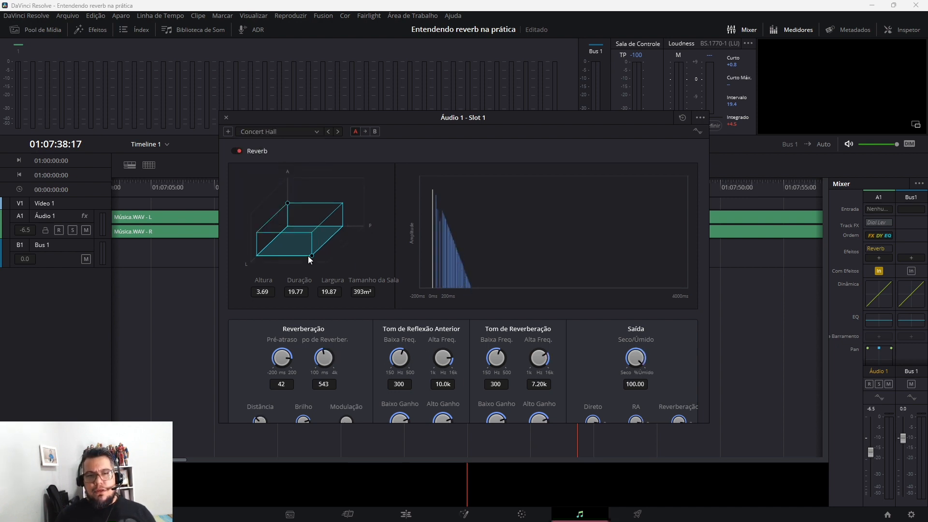
drag(314, 256, 336, 273)
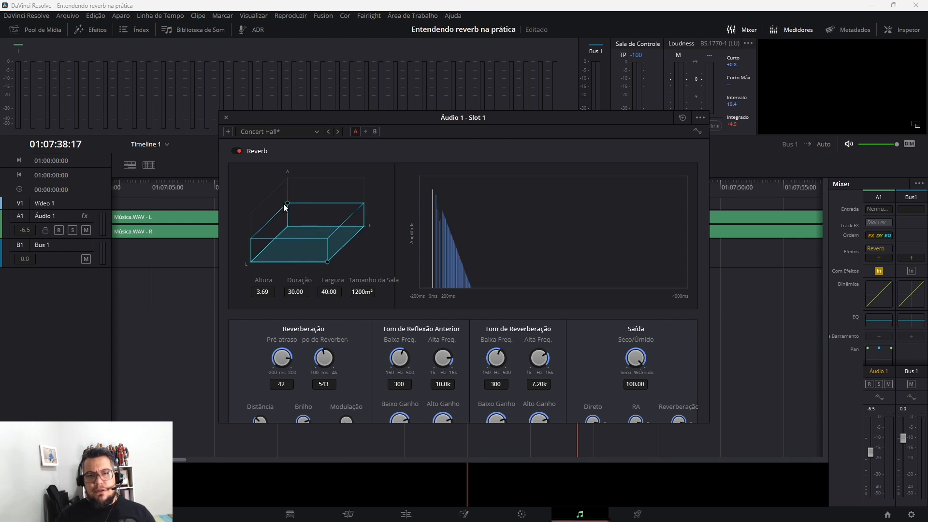
drag(289, 204, 279, 166)
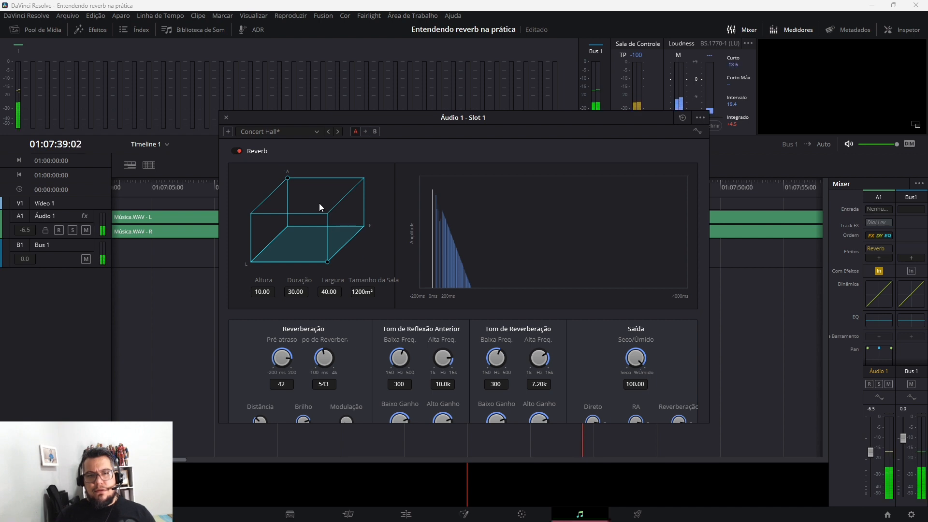
drag(287, 179, 301, 217)
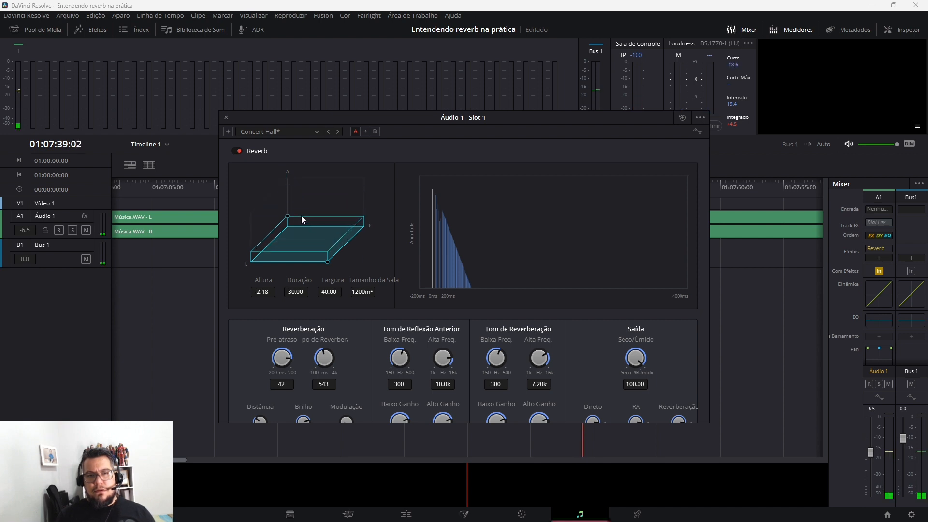
Compare the room shapes and decay graphs of the Vocal Width, Concert Hall and Studio1 reverb presets by loading each in turn
click(315, 132)
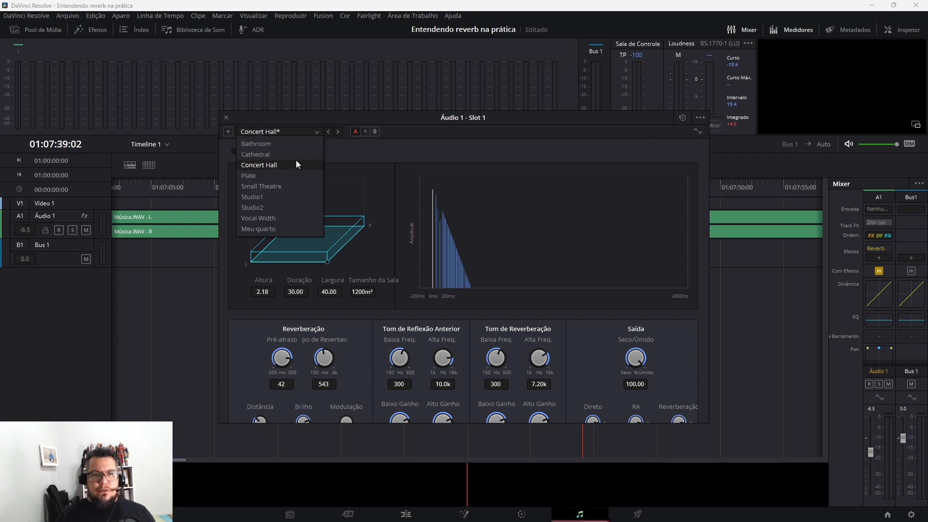
click(279, 218)
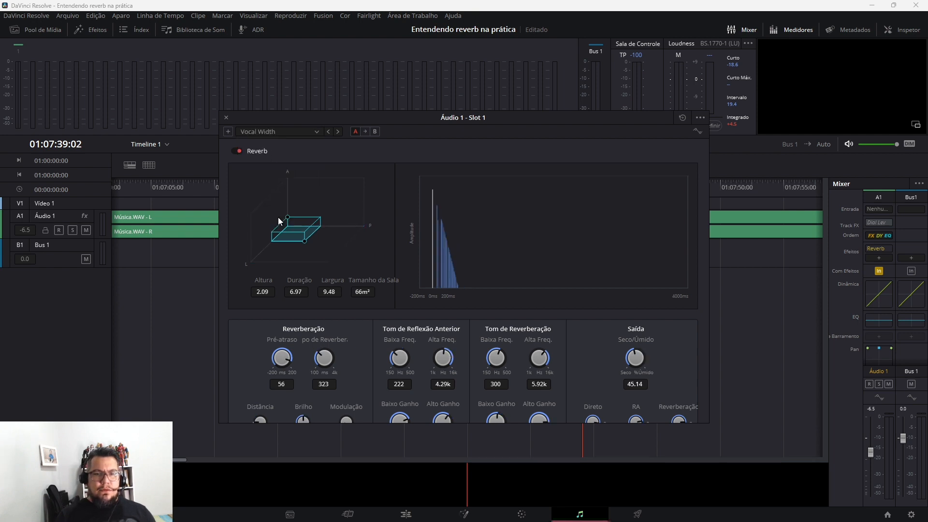
click(316, 134)
click(273, 162)
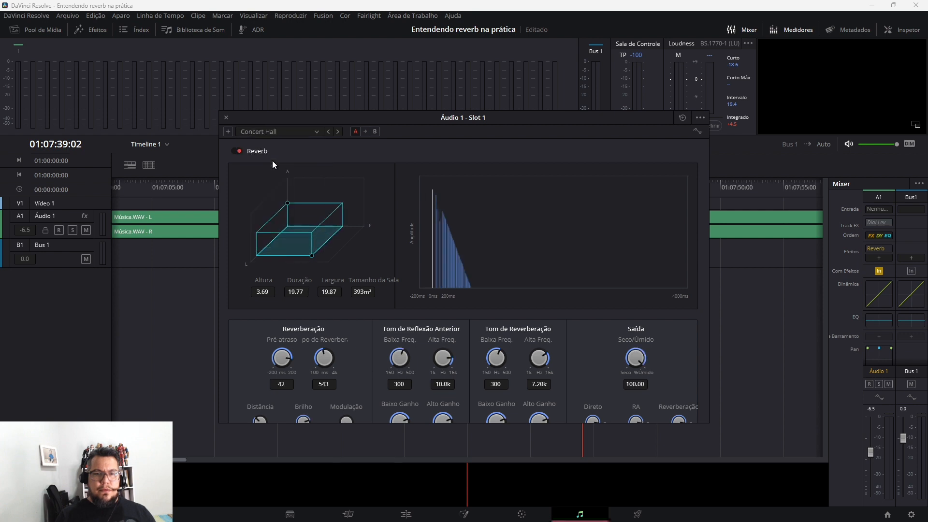
click(317, 133)
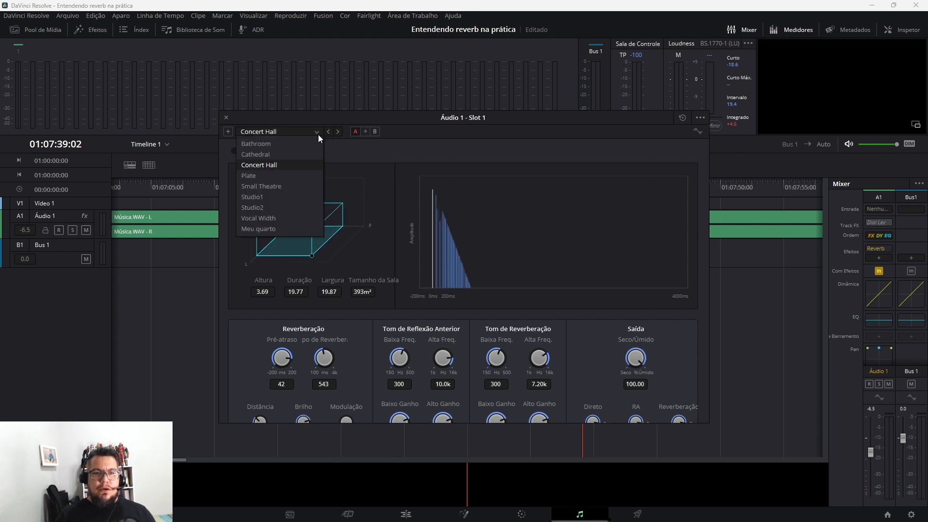
click(274, 196)
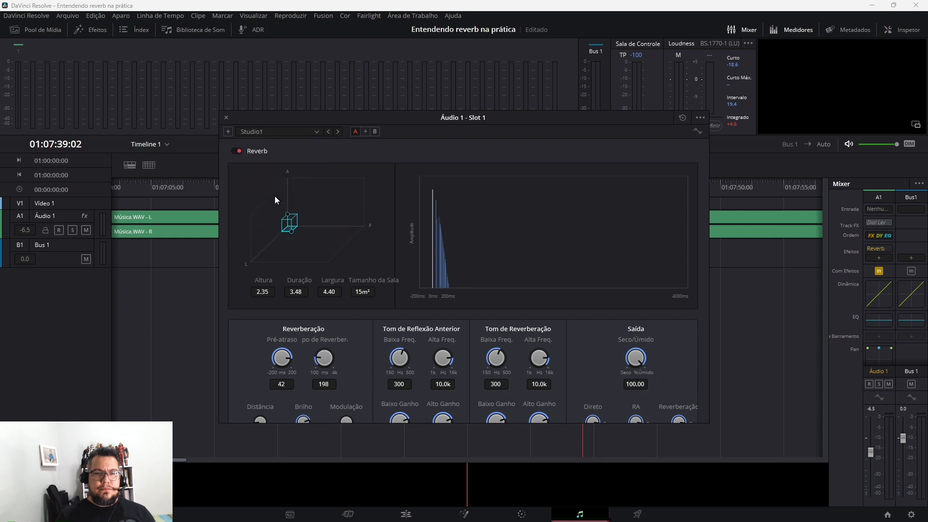
click(317, 132)
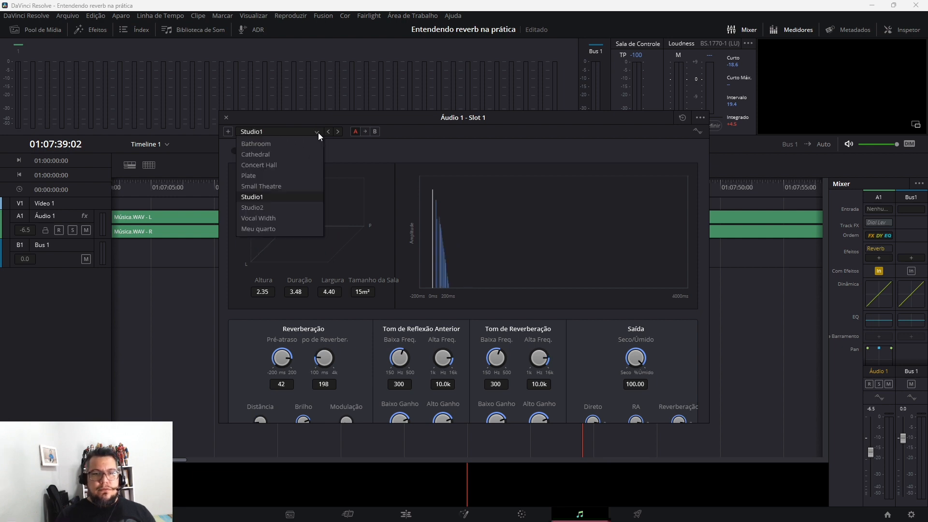
click(396, 195)
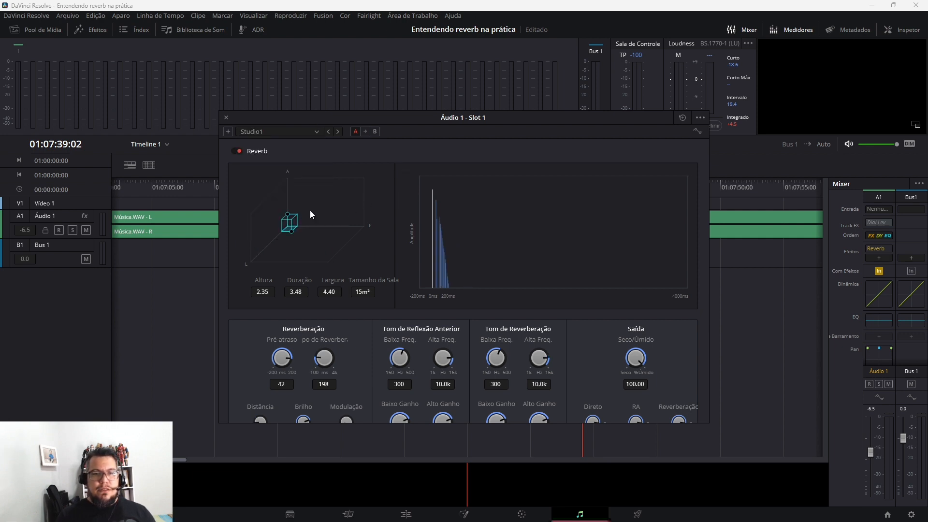
Load the Cathedral reverb preset and play a short stretch of the track through it
click(312, 135)
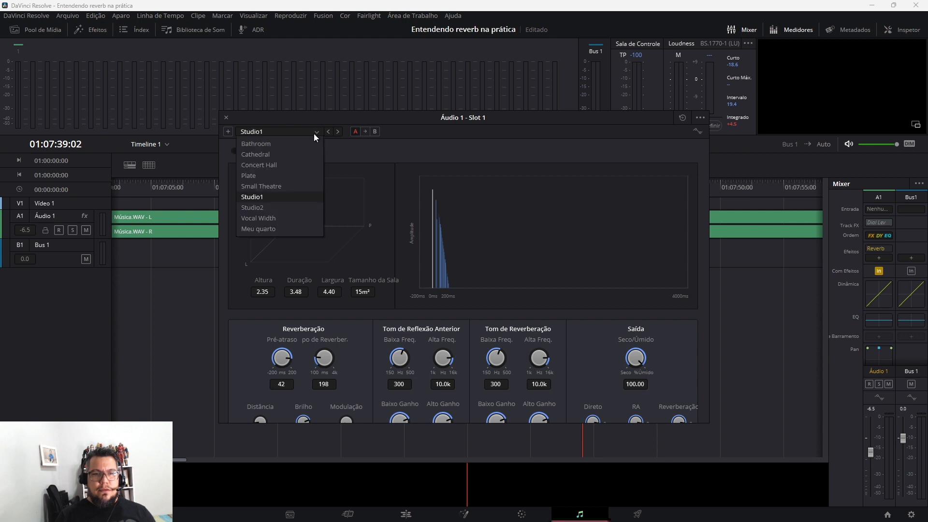
click(280, 156)
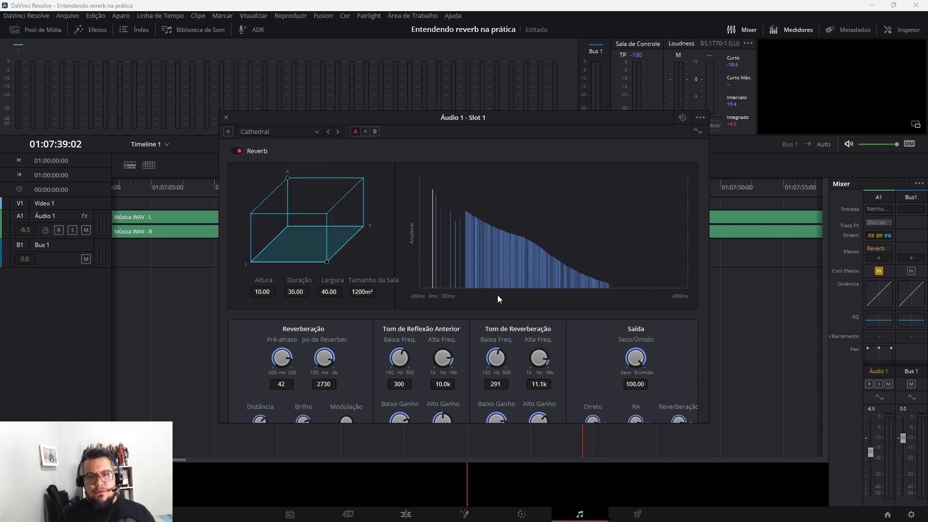
key(space)
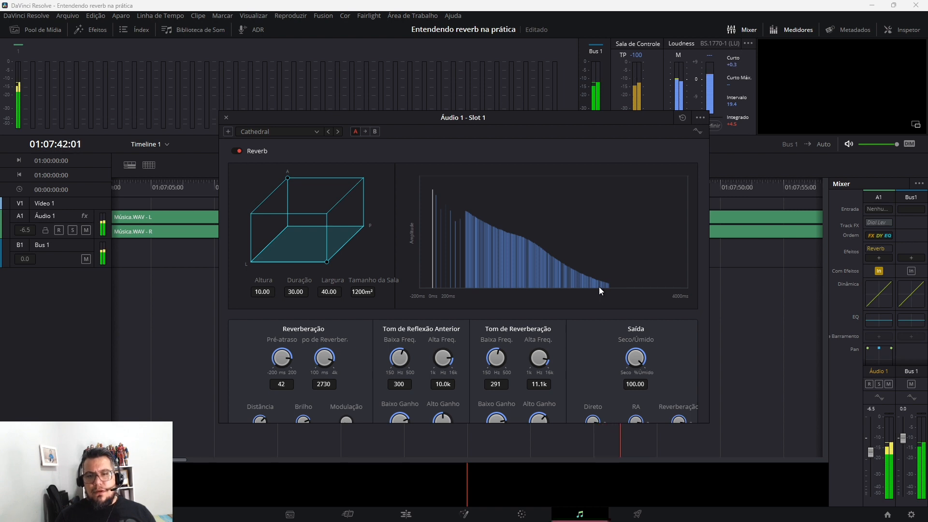
key(space)
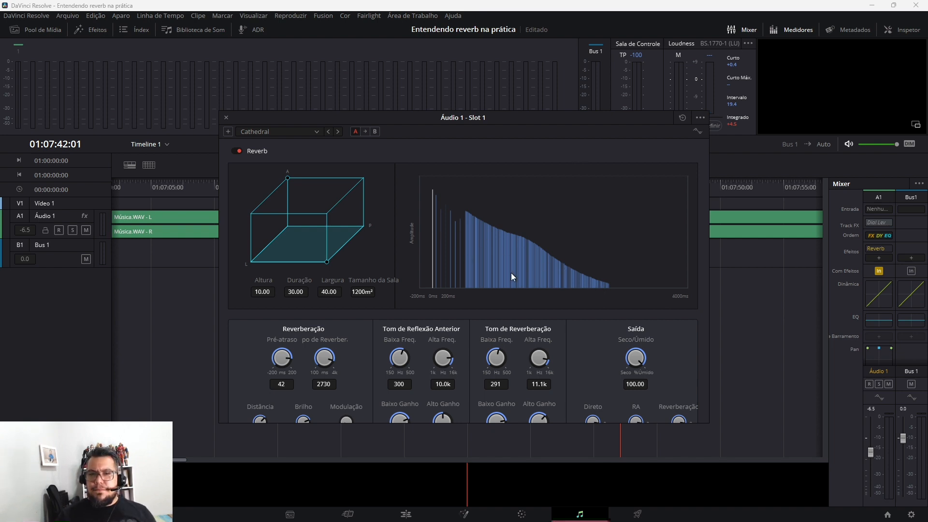
Mute the direct level and early reflections of the Cathedral reverb and play the track with the reverberation alone
drag(637, 419, 366, 416)
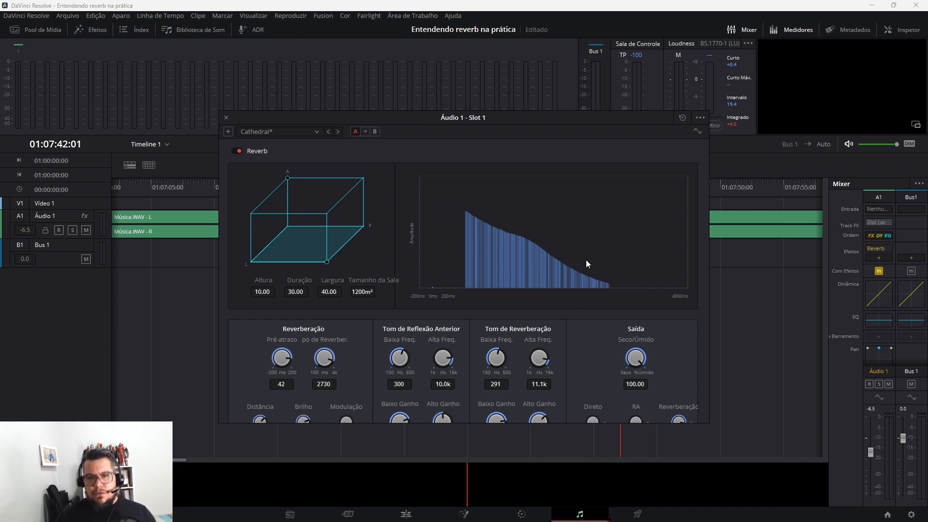
key(space)
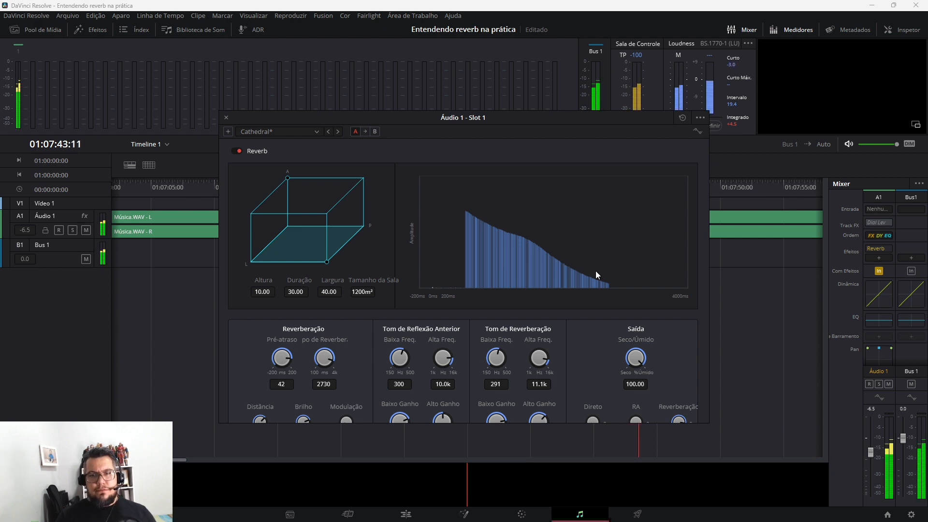
Audition the dry/wet mix at 19.98 and 0.00, restoring the direct level, and raise the mix to 85.47
drag(635, 340, 526, 379)
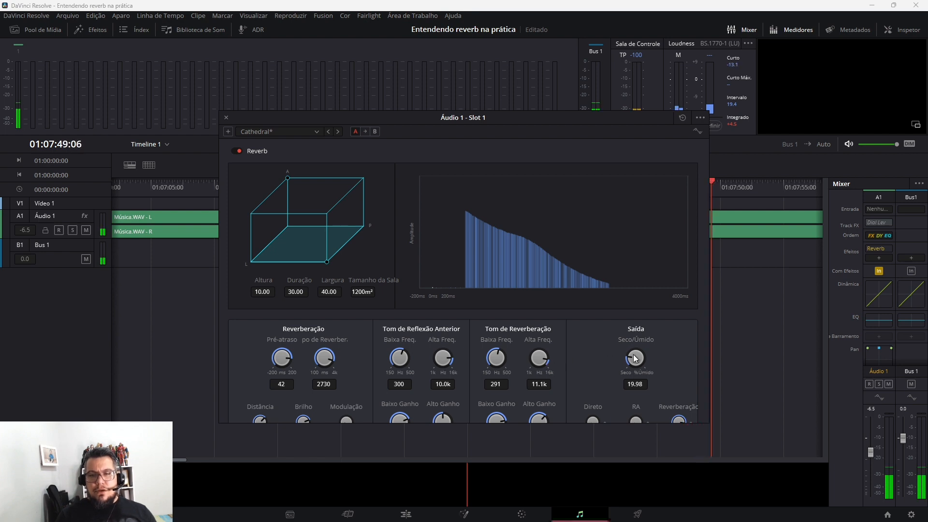
drag(635, 358, 584, 371)
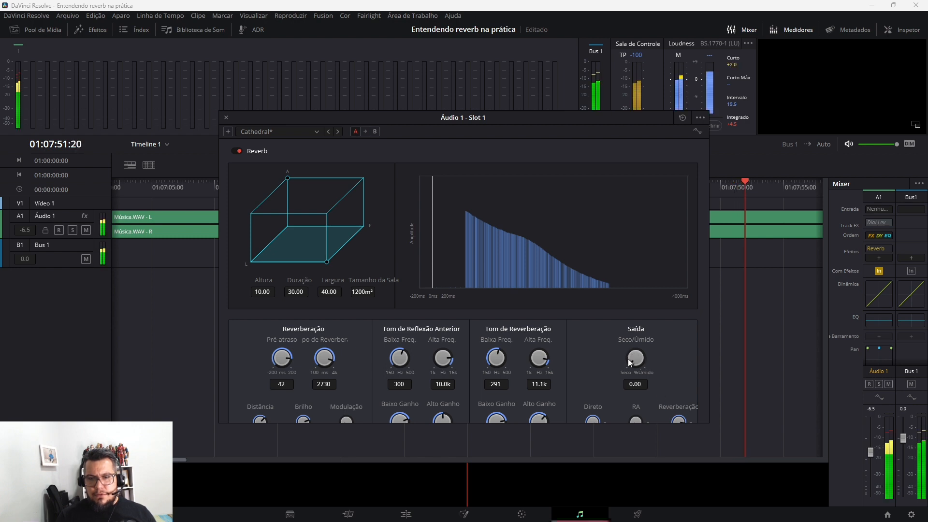
drag(639, 360, 739, 432)
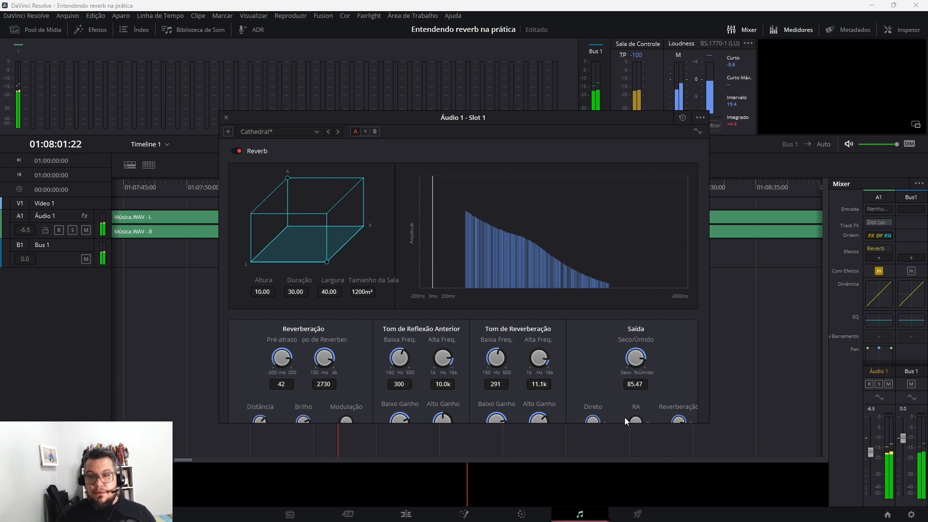
Restore the early reflections, lower the reverberation level, and compare the playing track with the early reflections muted and restored
drag(625, 417, 698, 424)
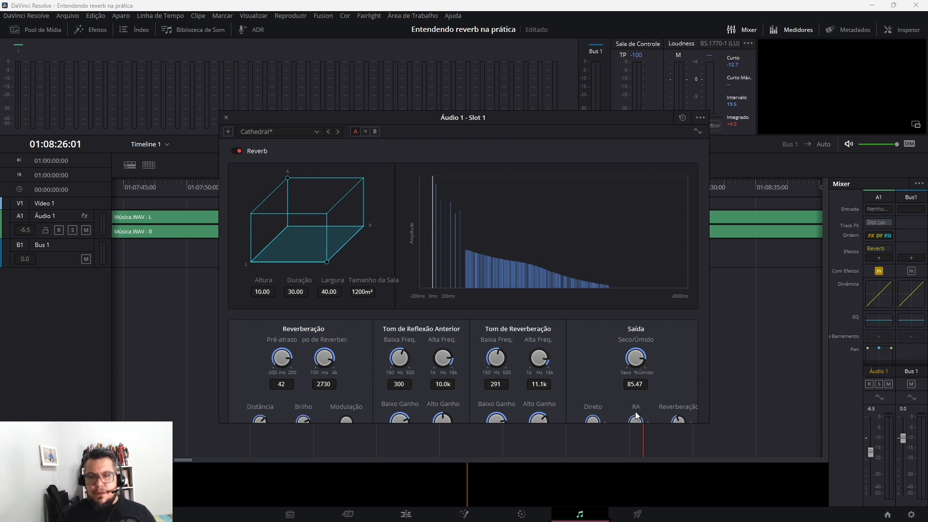
drag(636, 417, 416, 414)
key(space)
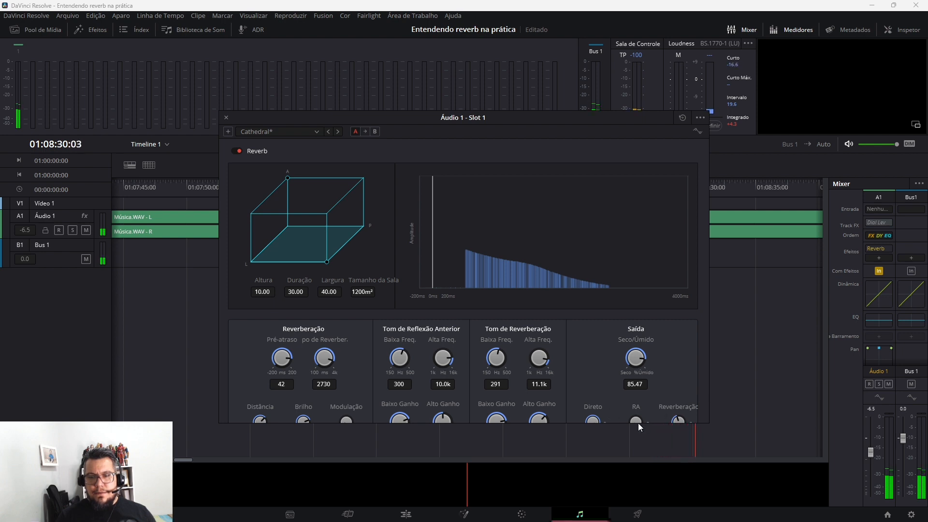
drag(636, 417, 831, 414)
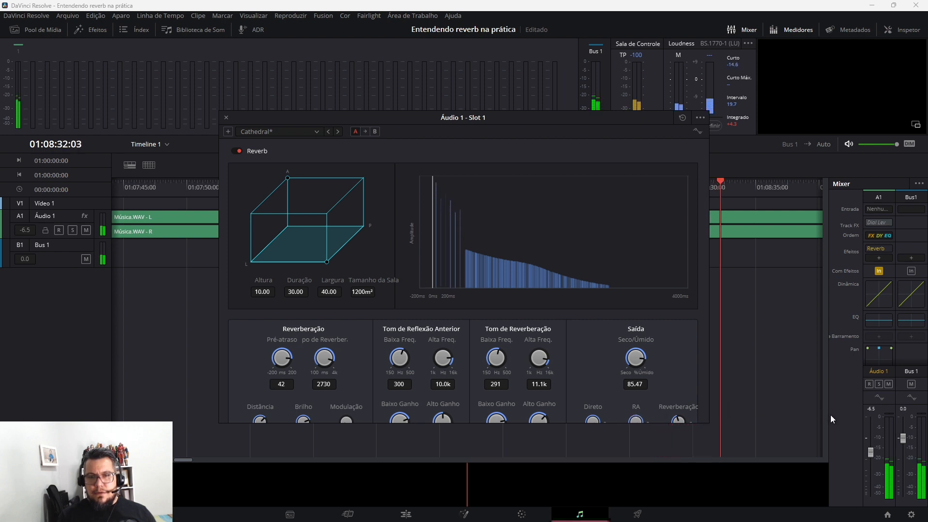
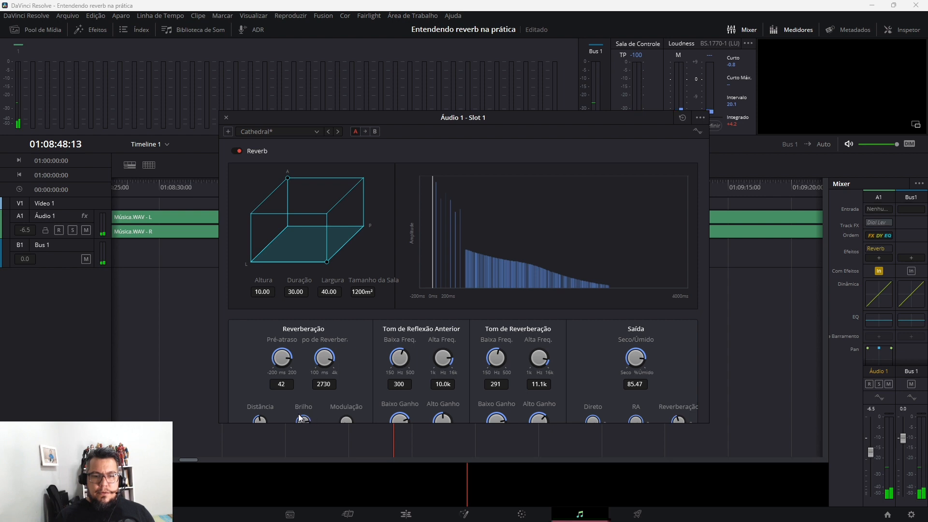
Stop playback and reset the Cathedral reverb to its stored settings by loading the Bathroom preset and reloading Cathedral
key(space)
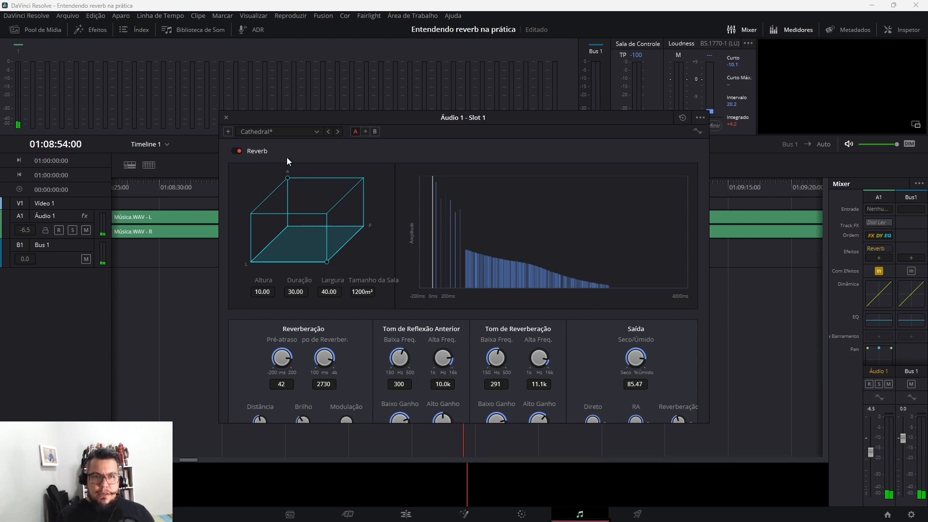
click(319, 129)
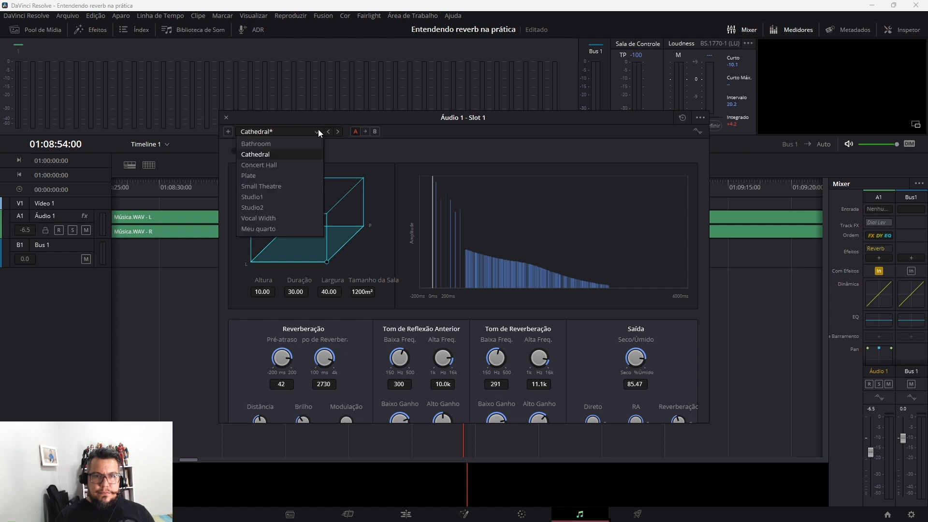
click(286, 146)
click(314, 134)
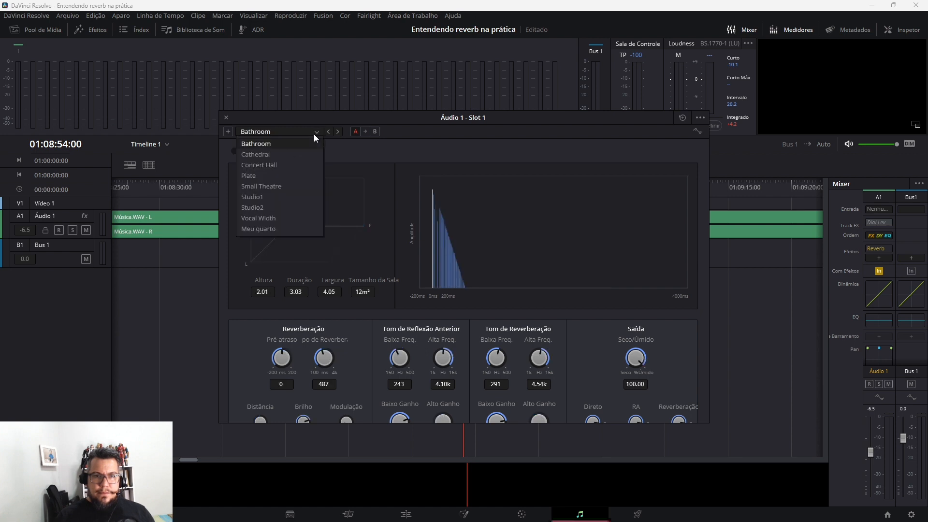
click(300, 149)
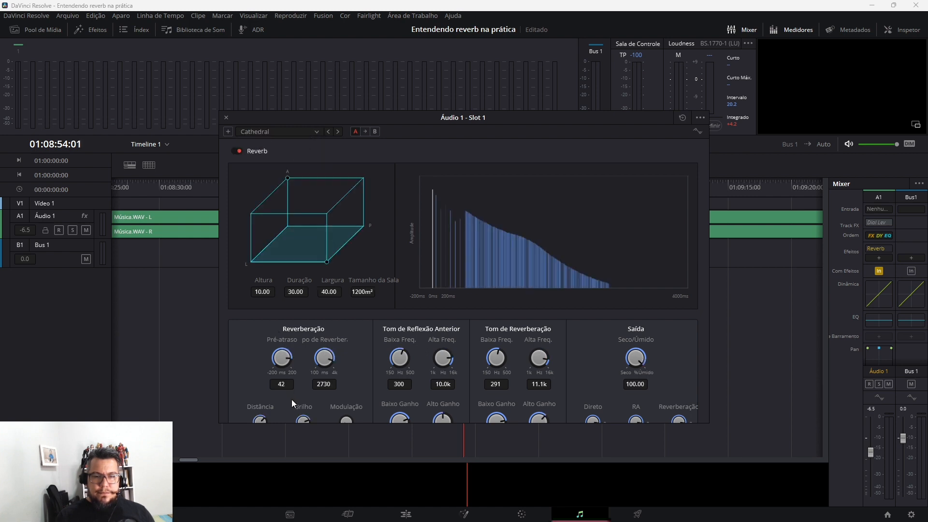
Raise the Cathedral reverb's brightness and modulation while playing stretches of the track
key(space)
drag(307, 420, 375, 430)
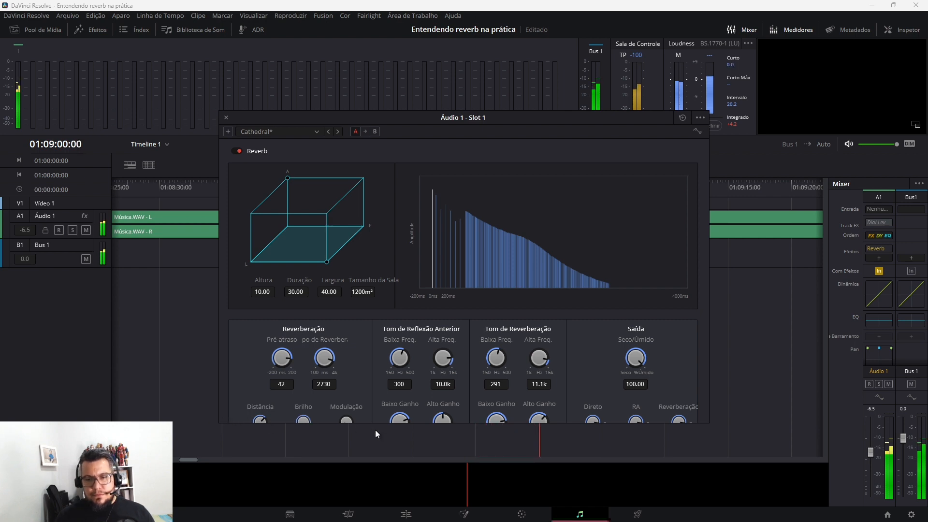
key(space)
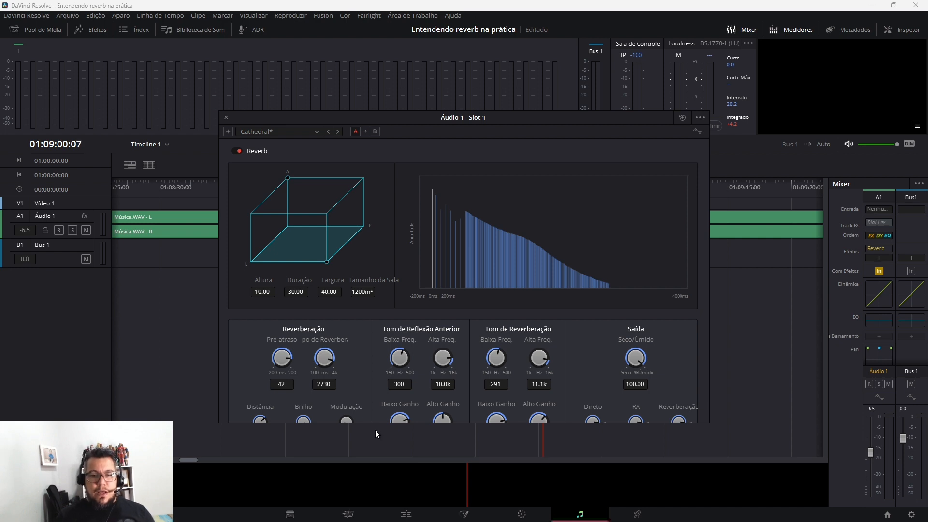
key(space)
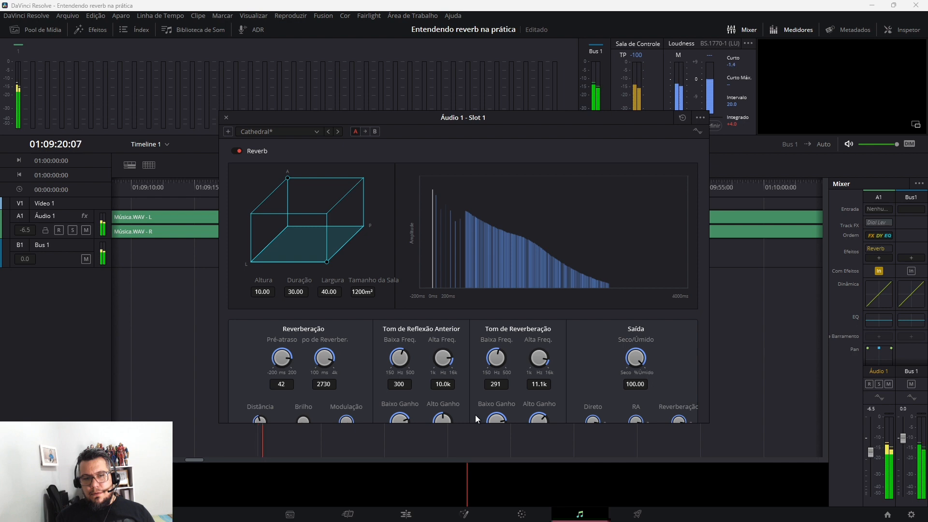
key(space)
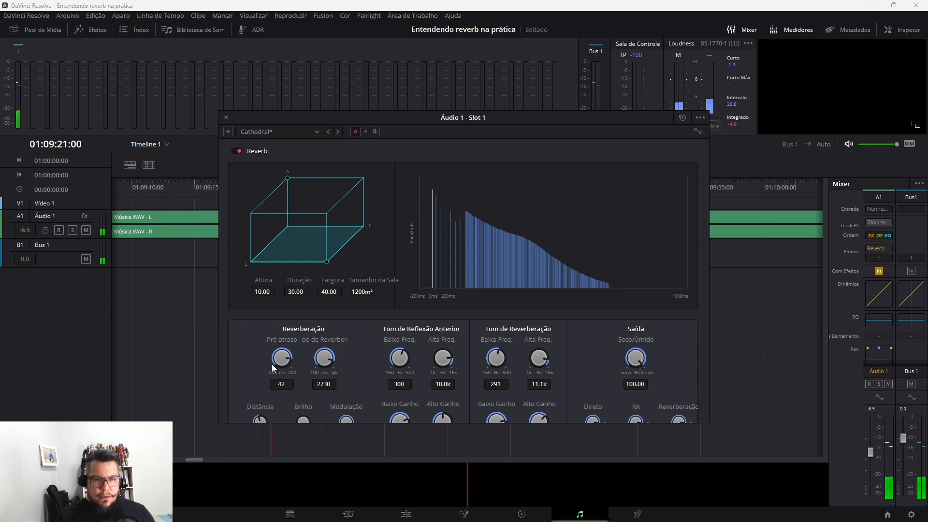
Set the pre-delay to 200 ms and the reverberation time to 4000 ms, listening to the playing track
drag(285, 361, 428, 356)
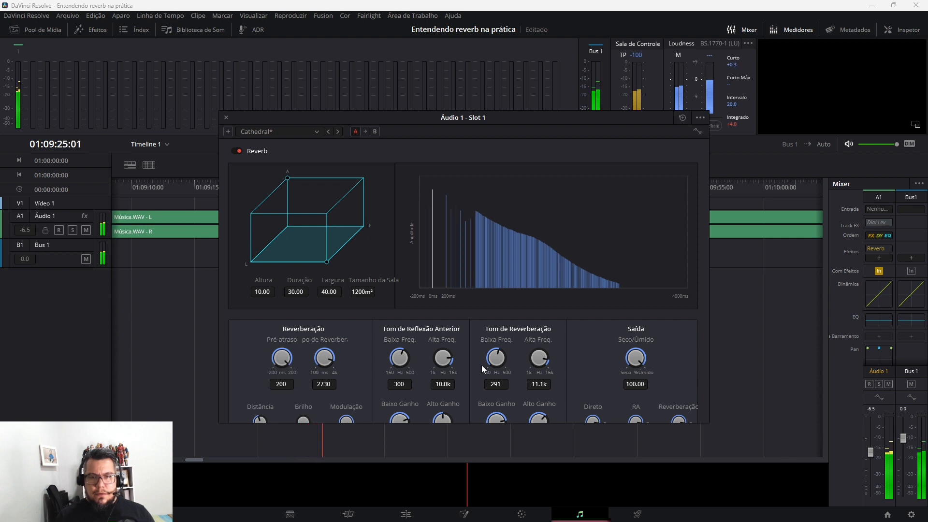
drag(332, 360, 407, 329)
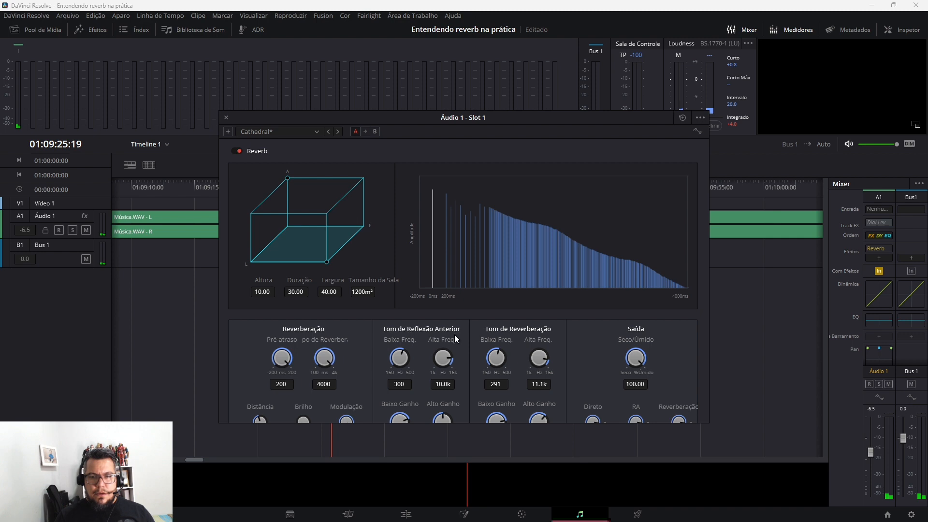
key(space)
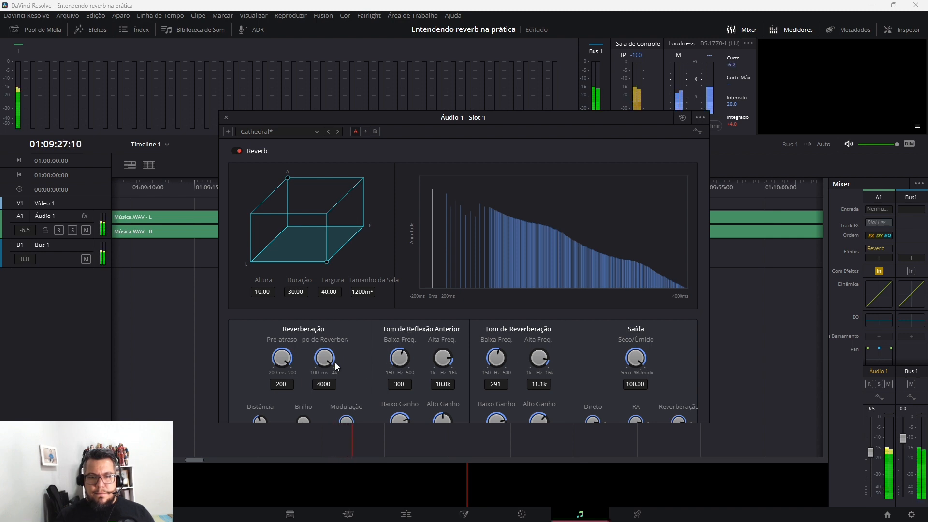
drag(335, 363, 367, 366)
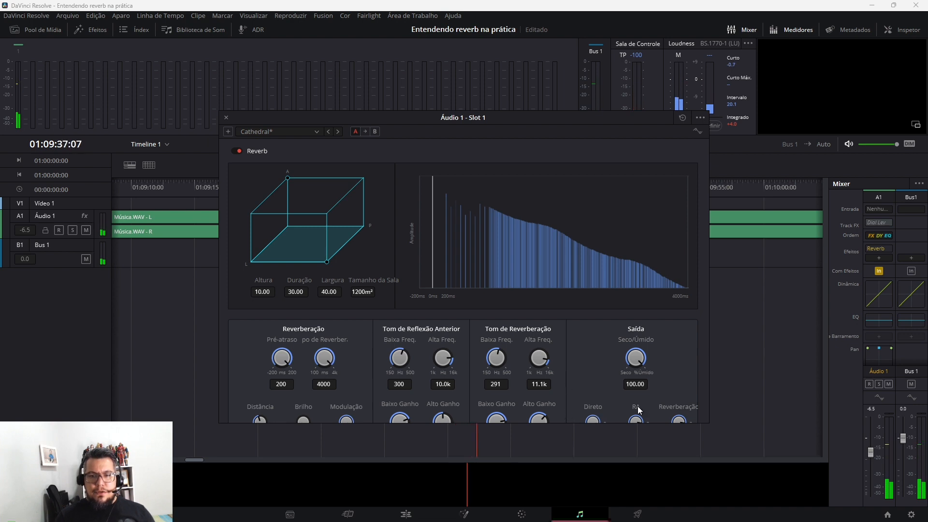
Mute the direct level and lower the reverberation level to zero, playing the track with early reflections only
mouse_move(644, 418)
mouse_down()
mouse_move(587, 413)
mouse_move(663, 418)
mouse_move(649, 424)
mouse_up()
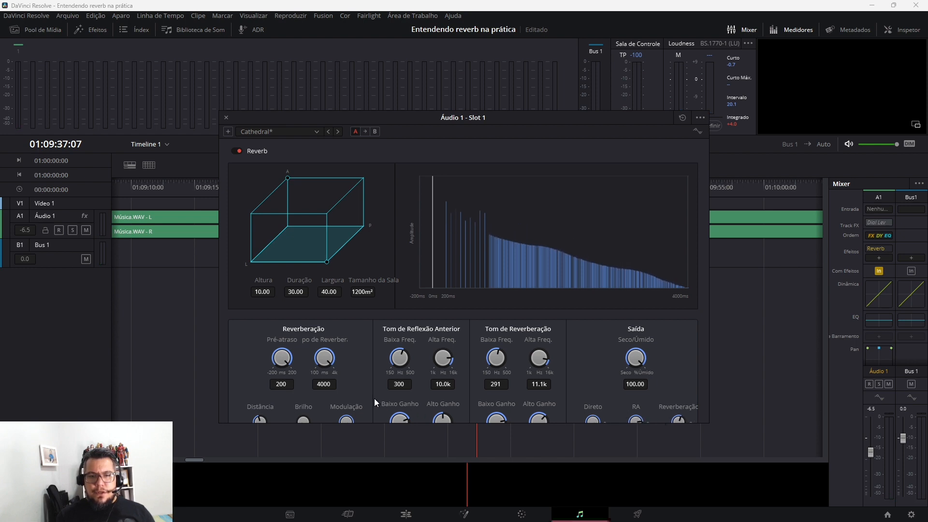
drag(325, 361, 413, 366)
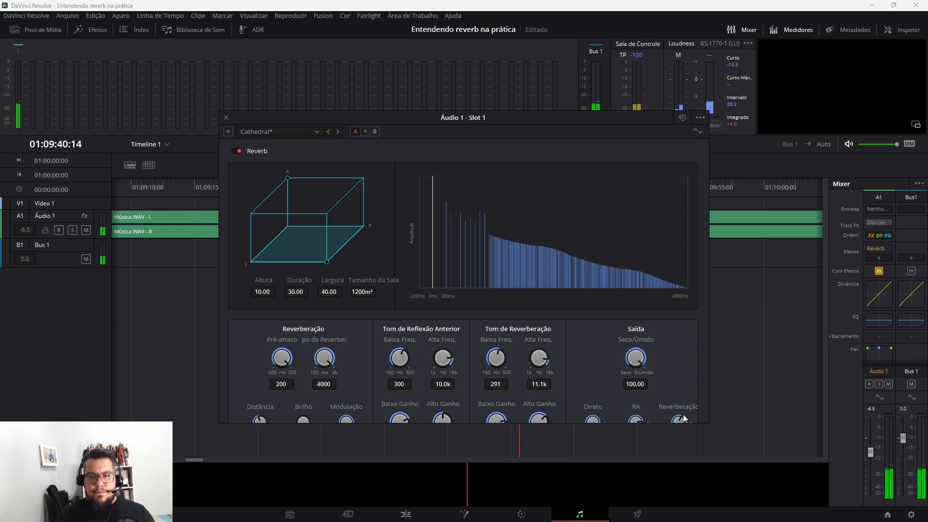
drag(683, 414, 477, 425)
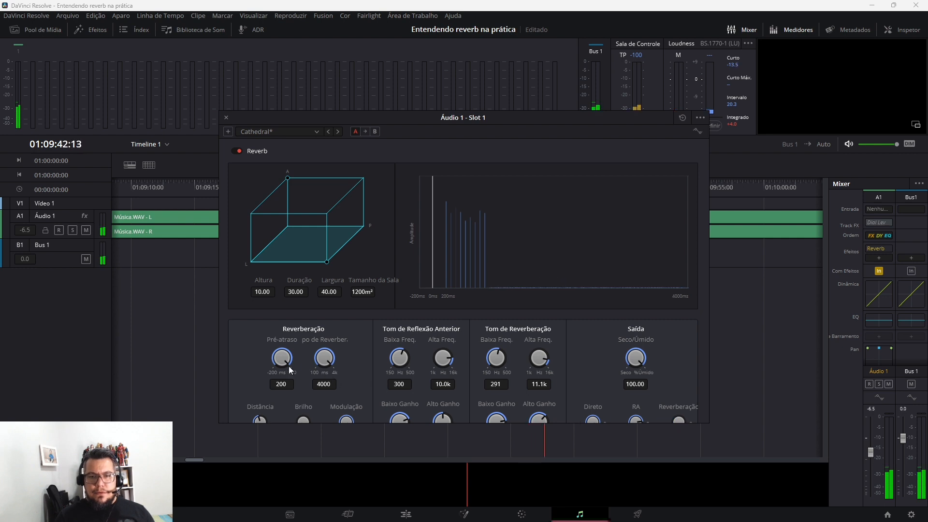
Audition the early reflections with pre-delays of -200 and 200 ms, changing the dry/wet mix to 80.39 and 93.34
drag(282, 364, 7, 329)
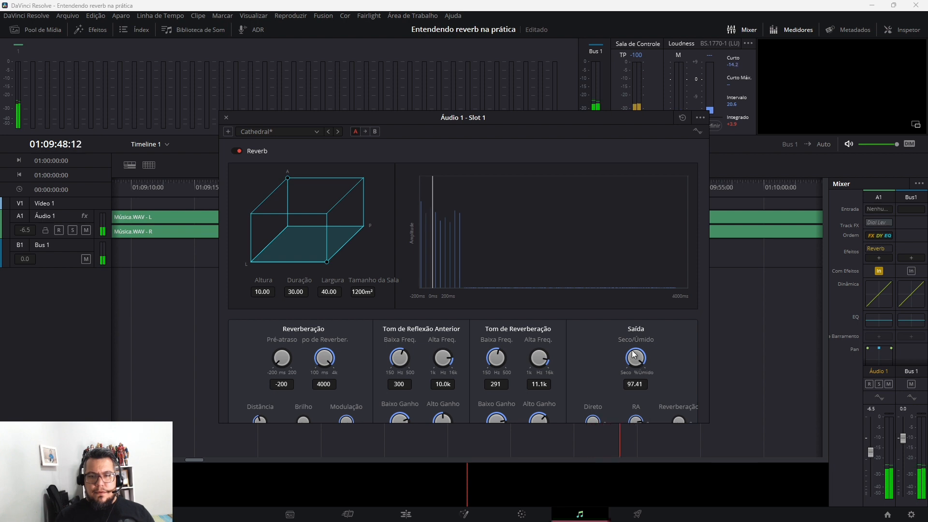
drag(634, 356, 615, 345)
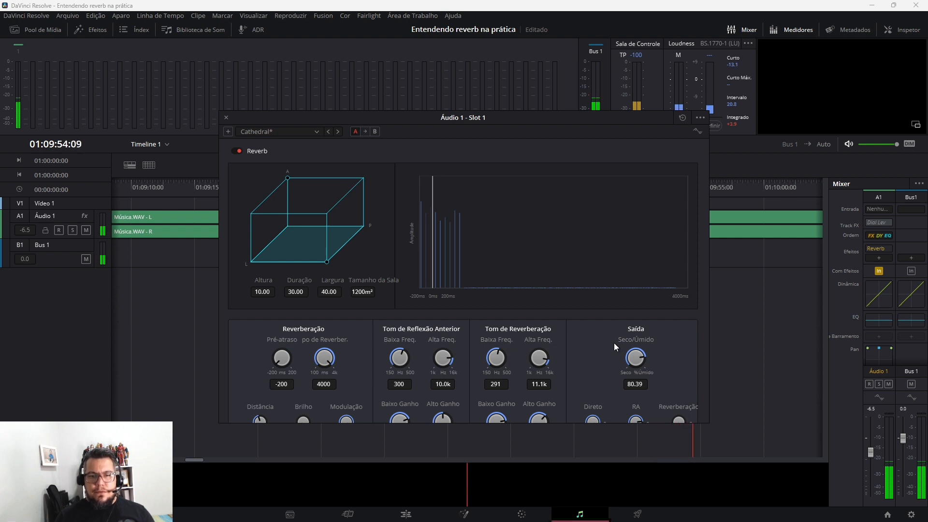
drag(277, 360, 396, 347)
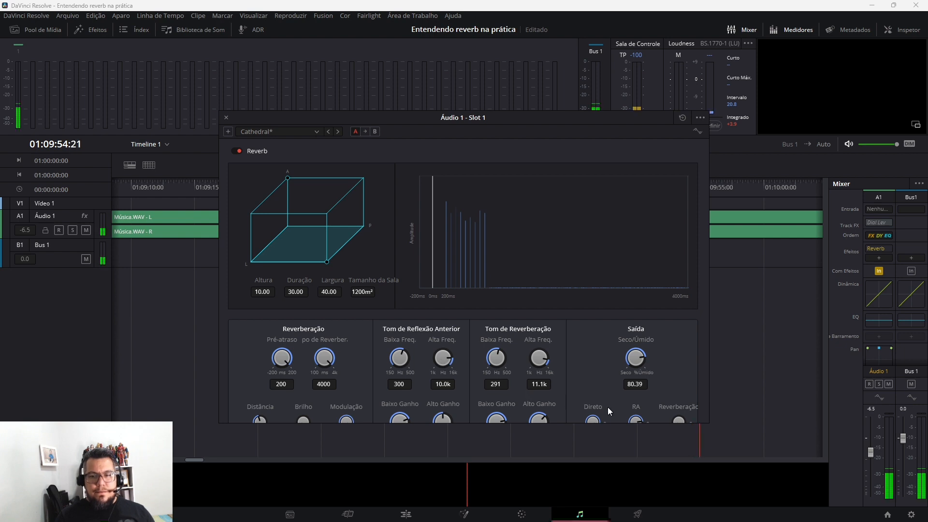
drag(645, 362, 657, 373)
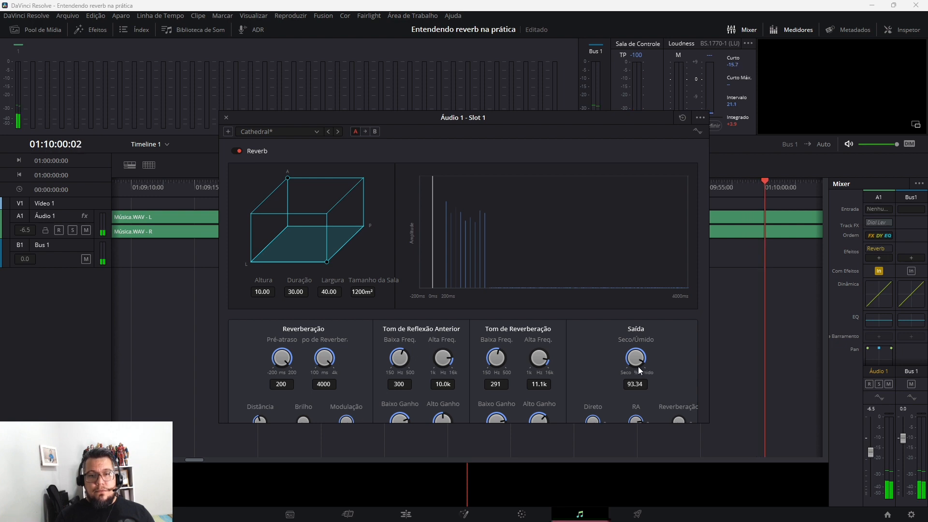
Compare the playing track with the reverb bypassed and enabled, leaving it enabled
click(238, 151)
click(238, 150)
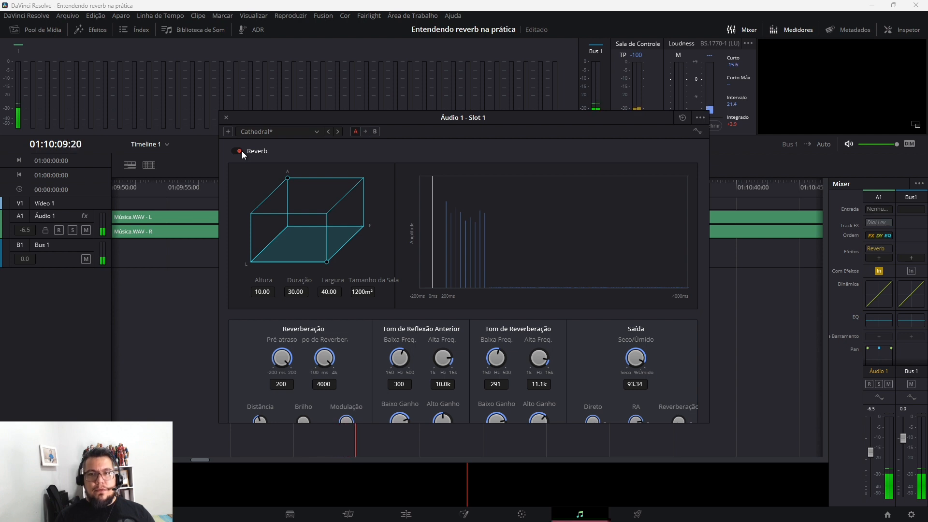
click(242, 151)
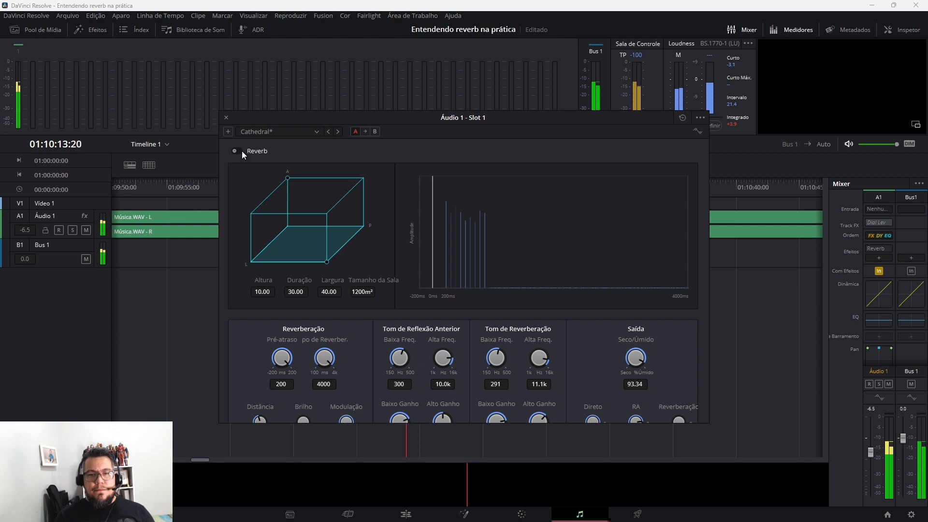
click(237, 151)
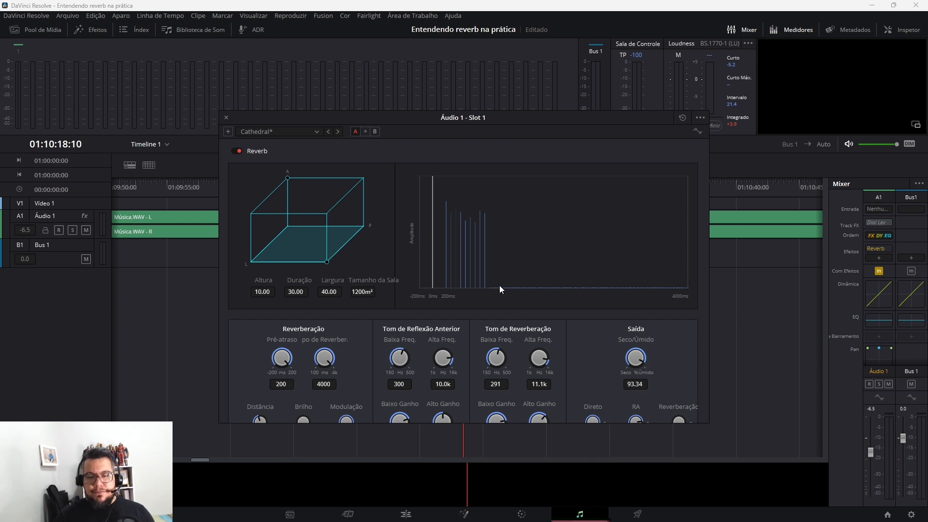
Audition a 427 ms reverberation time and 16 ms pre-delay with the dry/wet mix at 45.98 and 87.79
drag(324, 358, 263, 349)
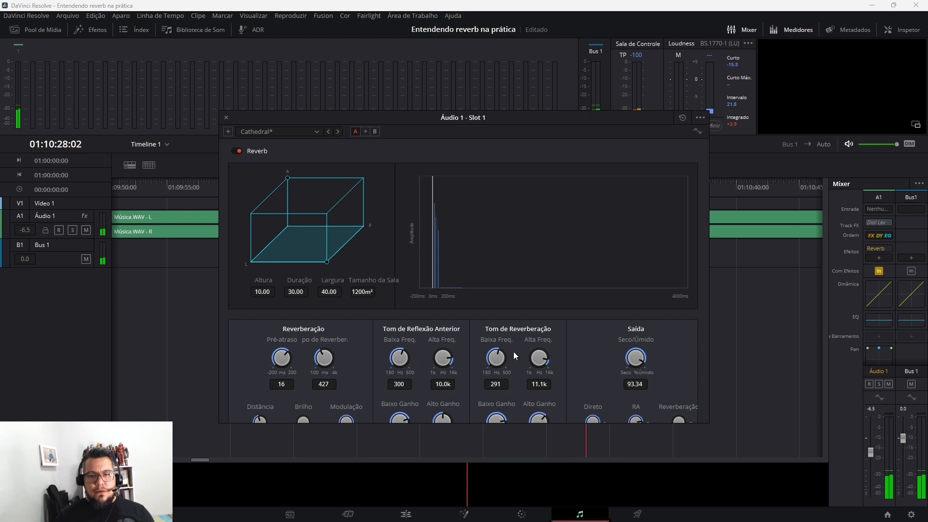
drag(647, 363, 589, 354)
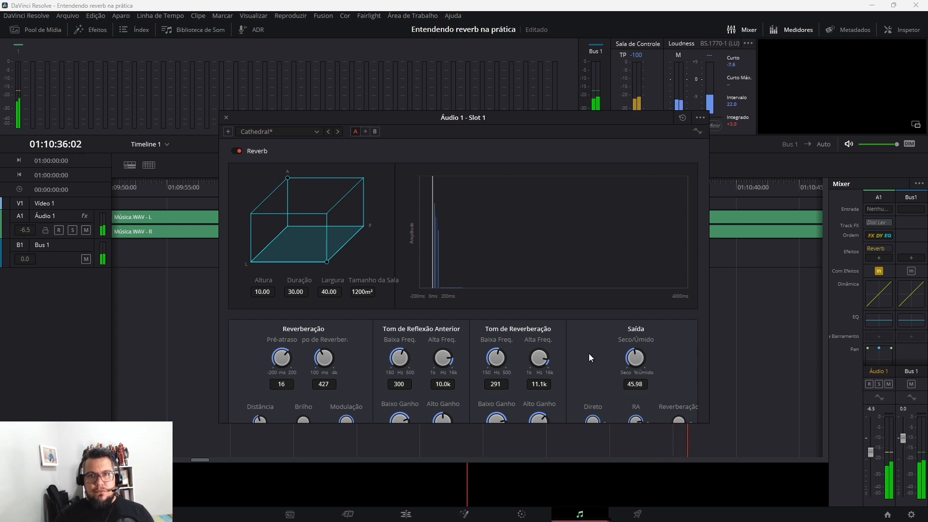
drag(628, 353, 642, 352)
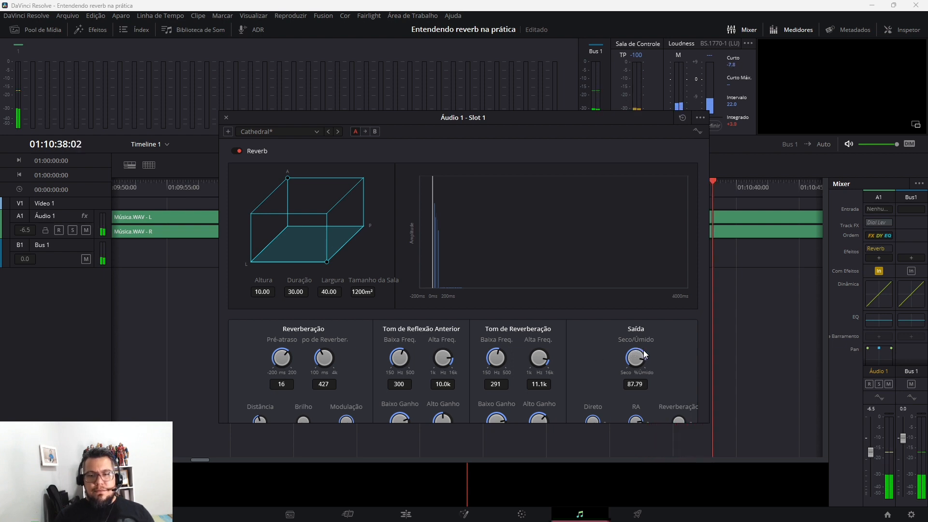
Set a -53 ms pre-delay and 3840 ms reverberation time, raise the reverberation level, and reduce the dry/wet mix from 97.78 through 83.35 to 69.29
drag(271, 356, 437, 383)
drag(292, 359, 161, 359)
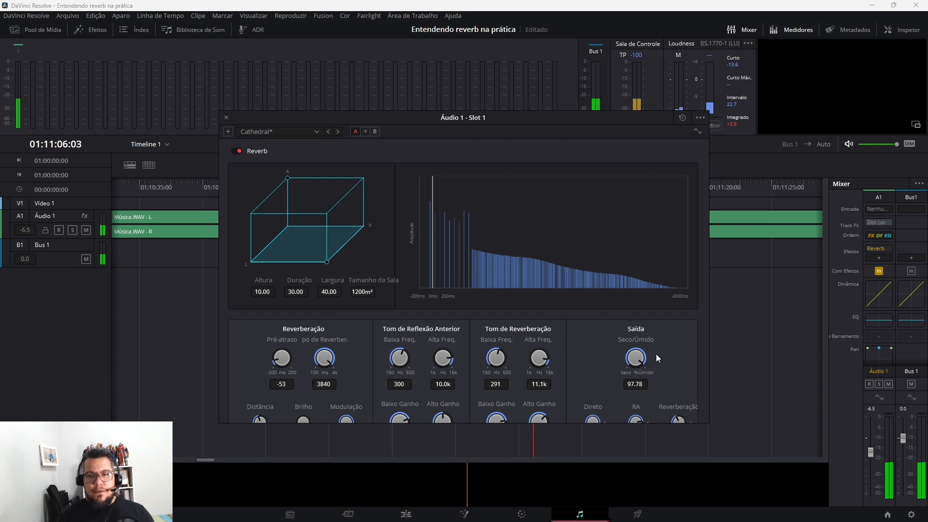
drag(637, 359, 618, 354)
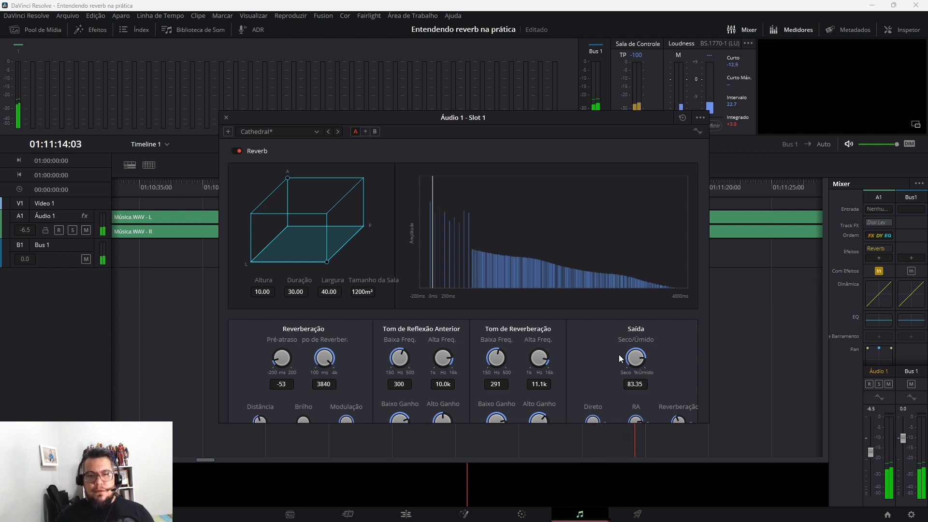
mouse_move(619, 355)
mouse_down()
mouse_move(648, 354)
mouse_move(605, 356)
mouse_up()
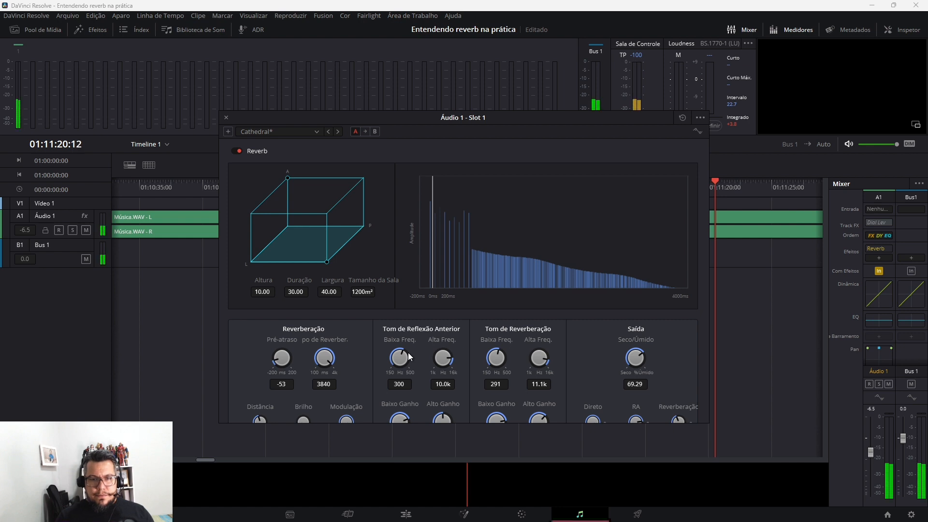
Set the pre-delay to 6 ms and audition the early-reflection tone, ending with low frequency 500 Hz and high frequency 1.06 kHz
drag(408, 353, 573, 378)
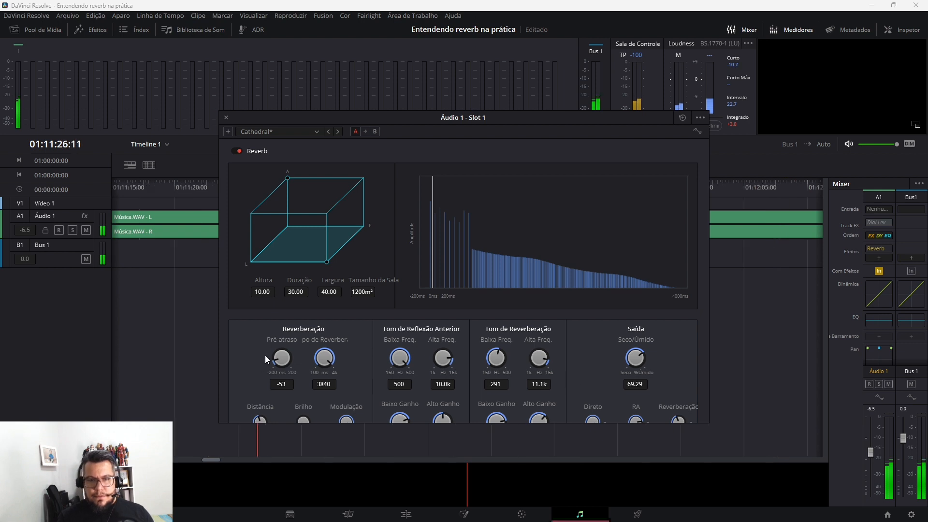
drag(273, 359, 341, 351)
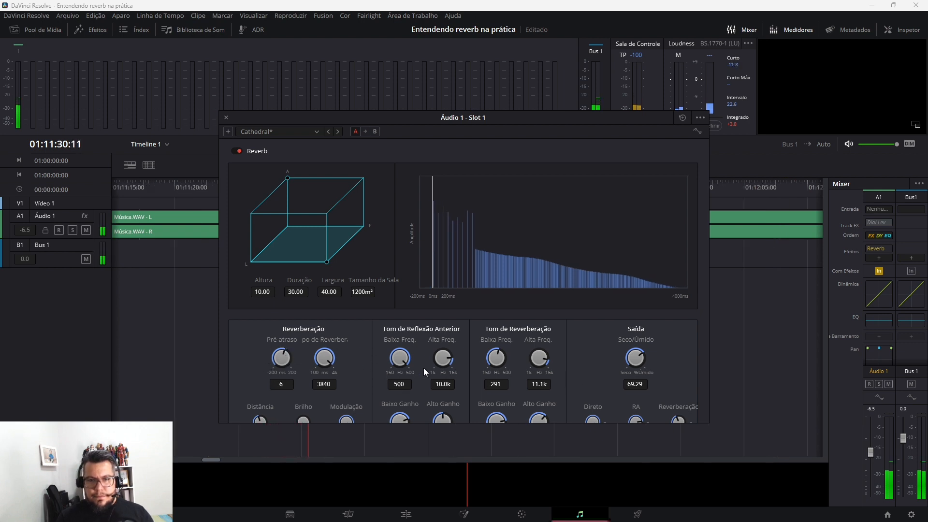
drag(399, 357, 450, 357)
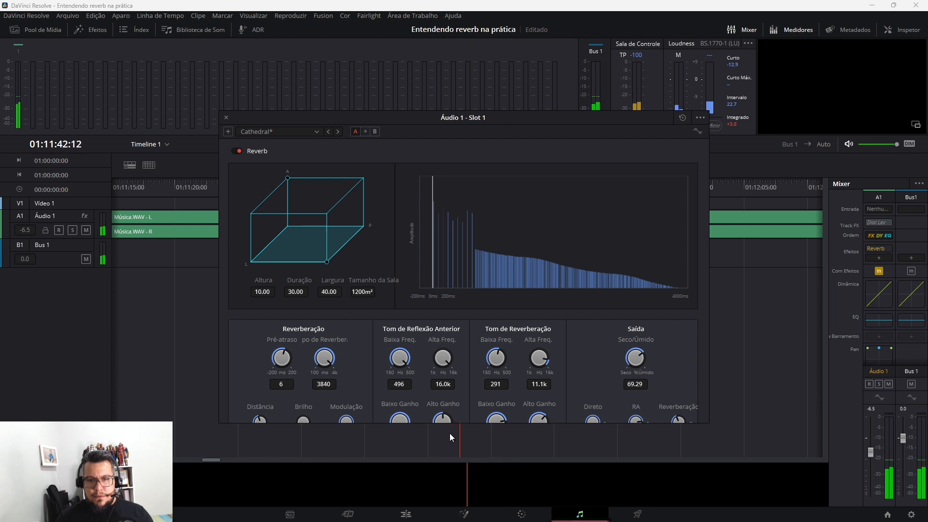
drag(442, 358, 352, 423)
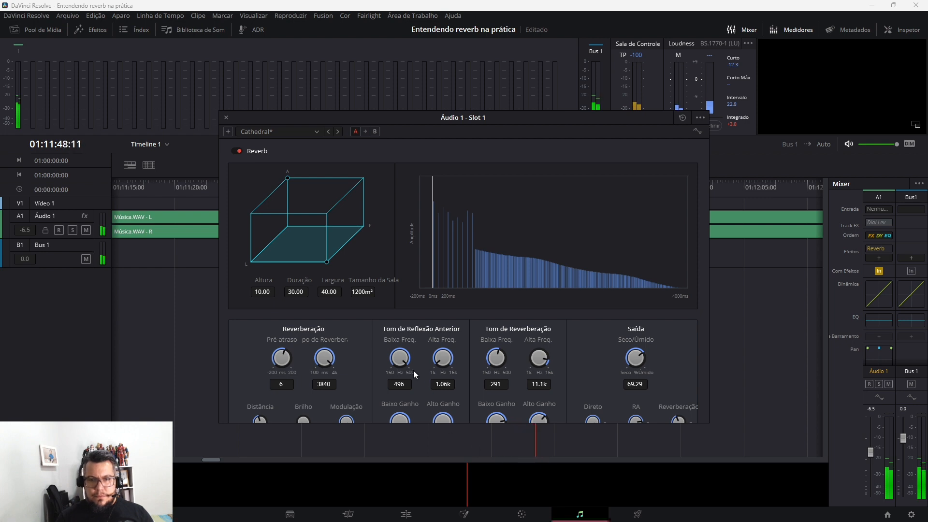
drag(400, 358, 202, 400)
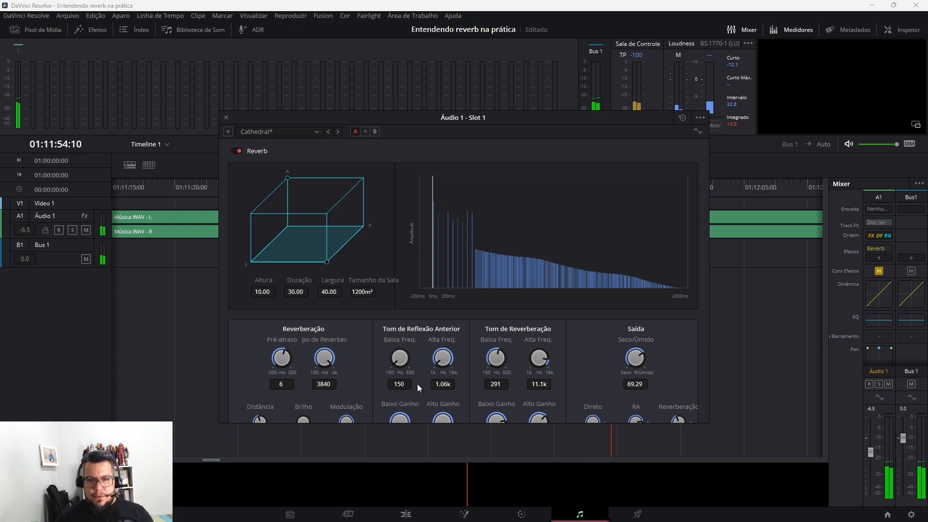
drag(387, 360, 550, 394)
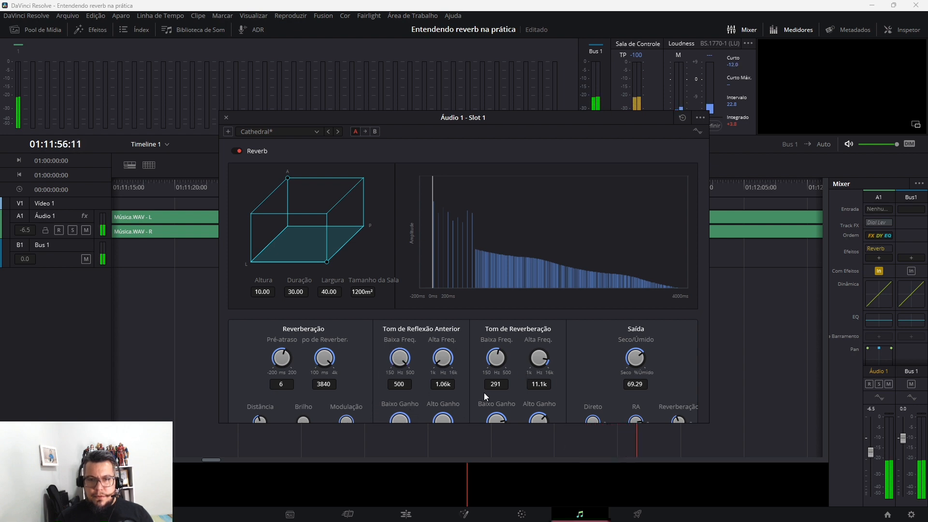
Set the low frequency of the reverberation tone to 500 Hz and resume playing the track
key(space)
double_click(498, 358)
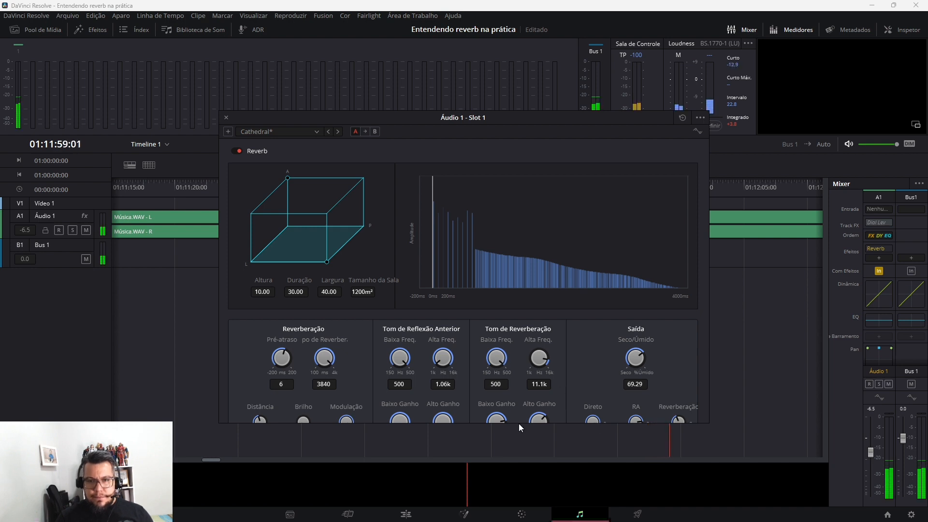
Raise the low gain of the reverberation tone and the reverberation output level, and resume playing the track
drag(505, 419, 565, 431)
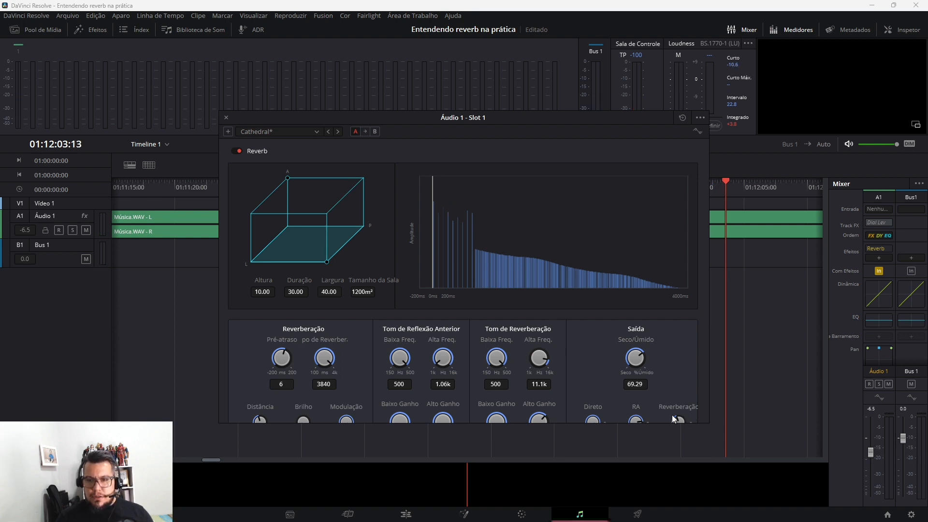
drag(672, 415, 705, 412)
key(space)
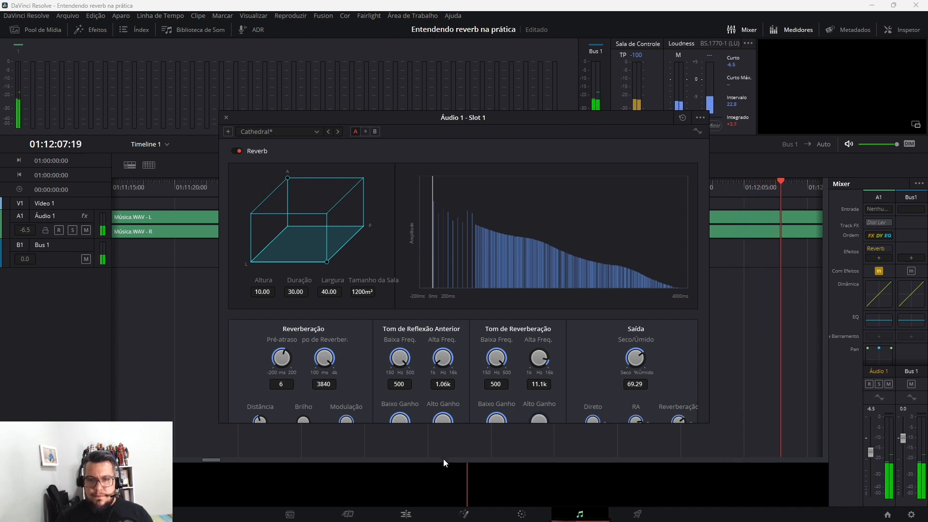
Audition reverberation-tone high frequencies of 12.1 and 15.8 kHz, ending at 15.0 kHz with low frequency 150 Hz and the high gain raised
drag(543, 363, 548, 407)
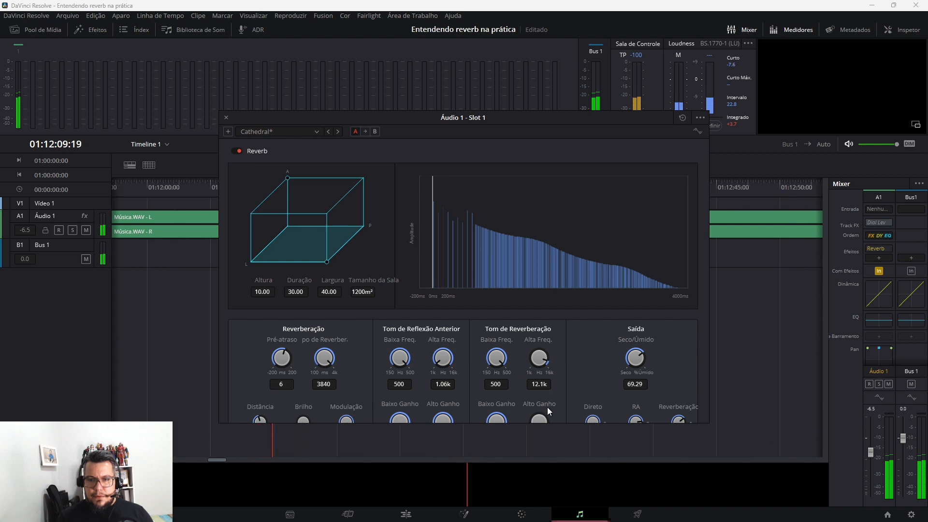
drag(296, 438, 715, 417)
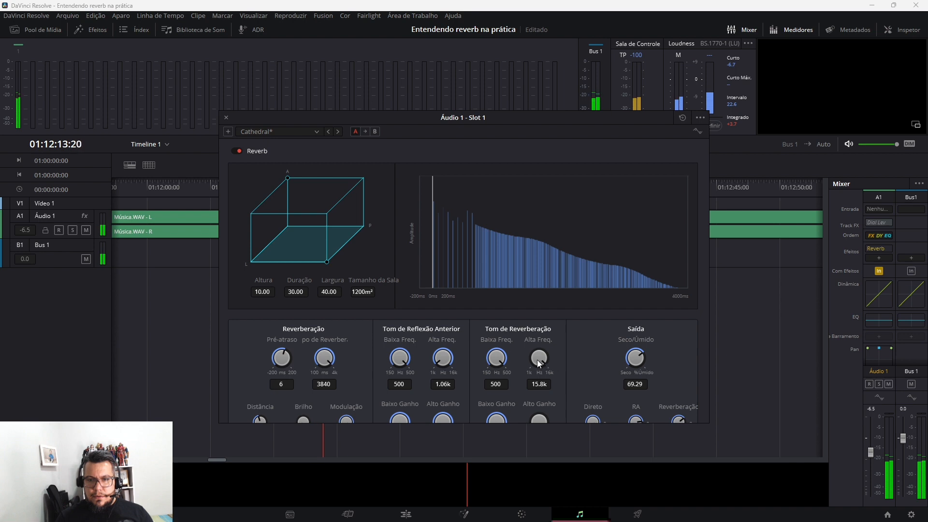
drag(550, 359, 290, 375)
drag(536, 359, 650, 369)
drag(542, 419, 630, 407)
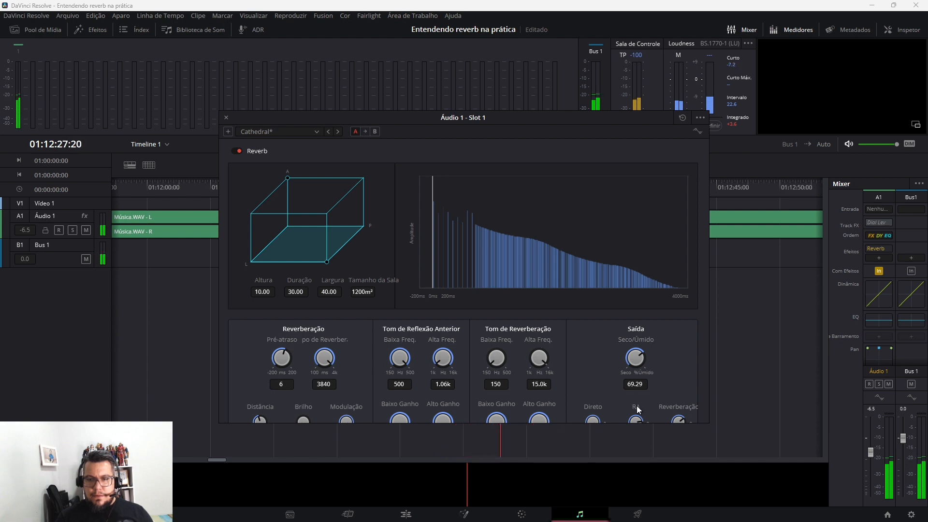
Lower the reverberation tone's low gain and audition its high frequency at 1.00 kHz and 16.0 kHz while playing the track
drag(496, 416, 387, 418)
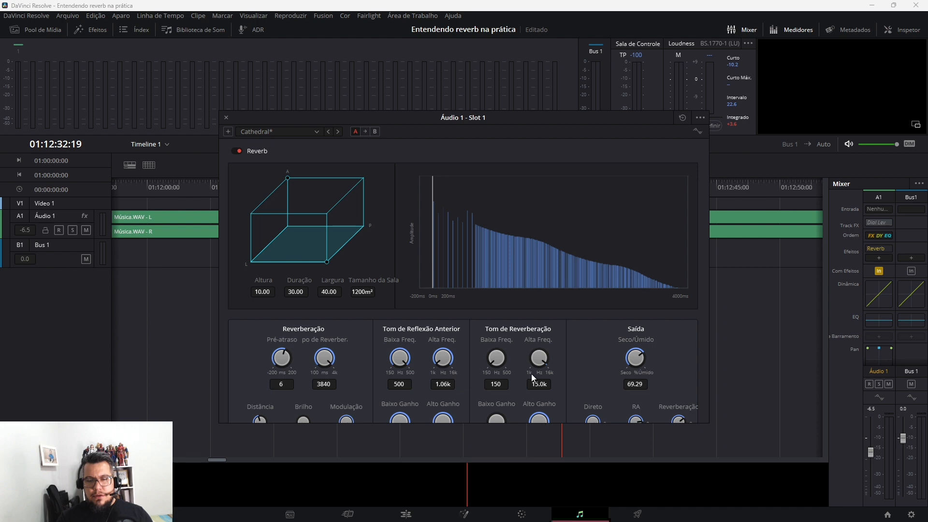
key(space)
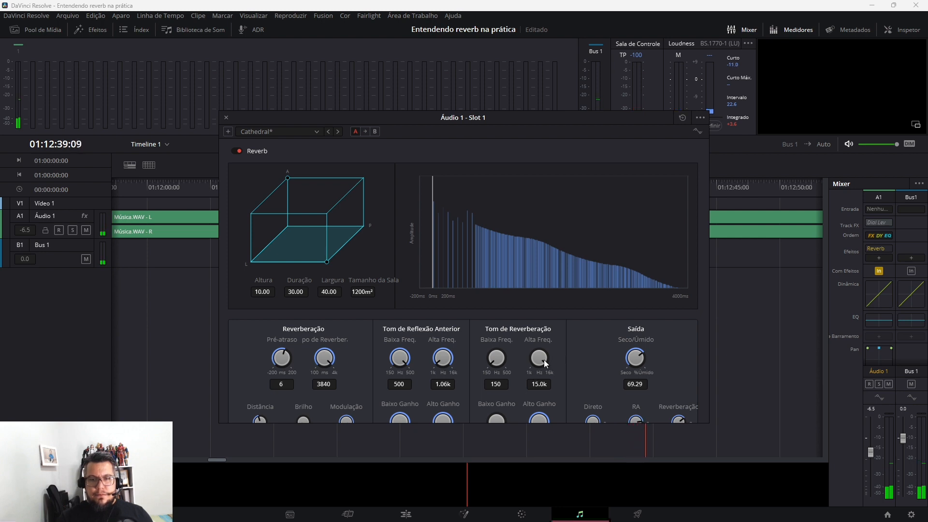
drag(428, 366, 305, 386)
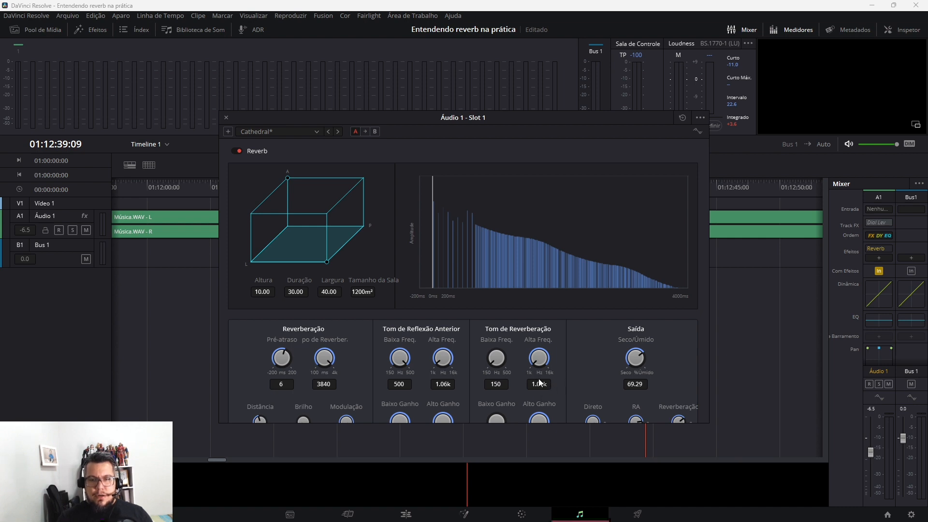
key(space)
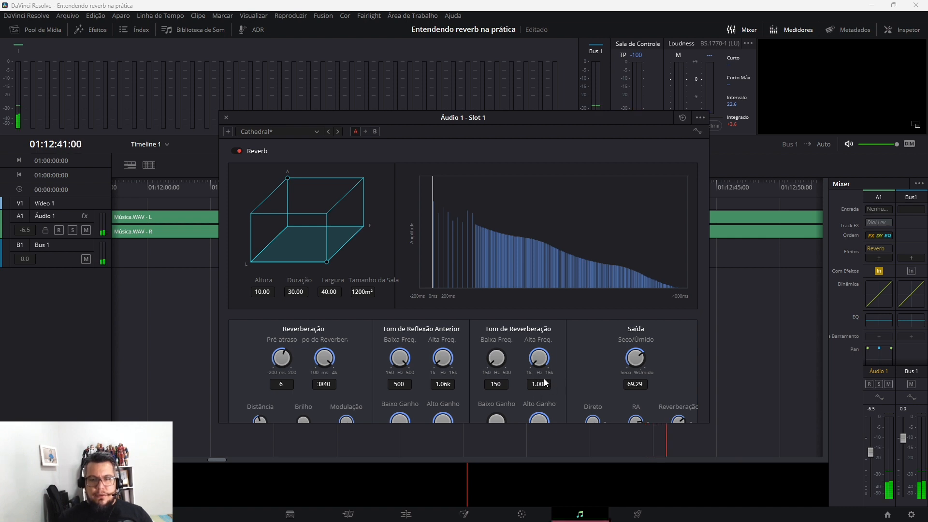
drag(537, 364, 703, 402)
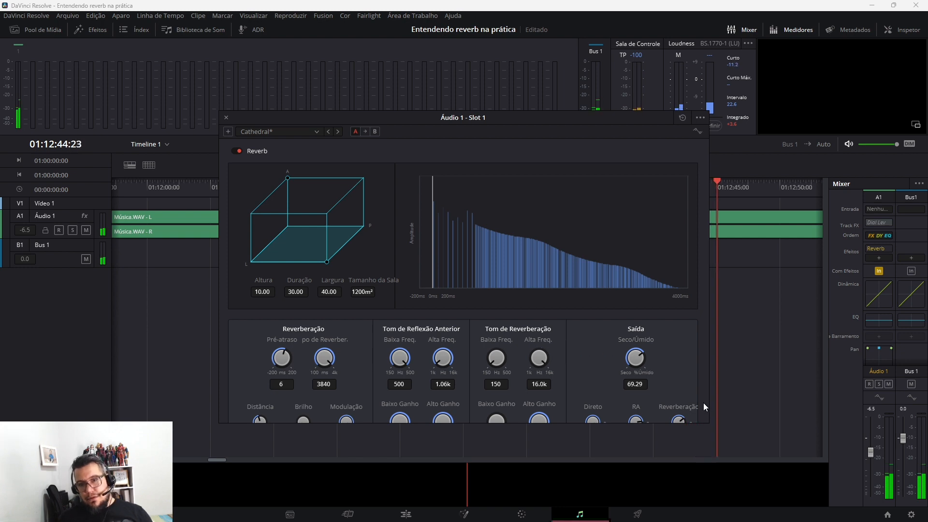
Set the reverberation tone's high frequency to 13.0 kHz, lower its high gain, and audition the low frequency at 491 Hz and 150 Hz
drag(478, 373, 588, 370)
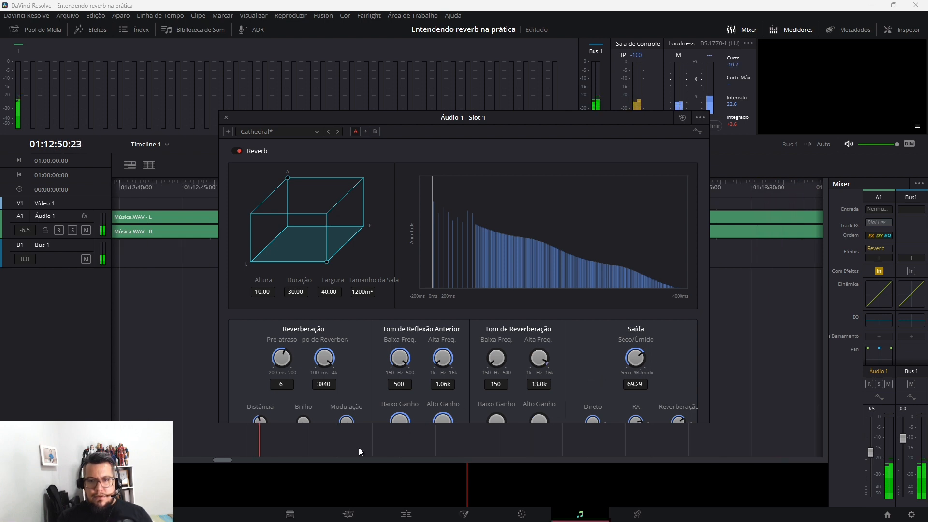
drag(490, 366, 606, 410)
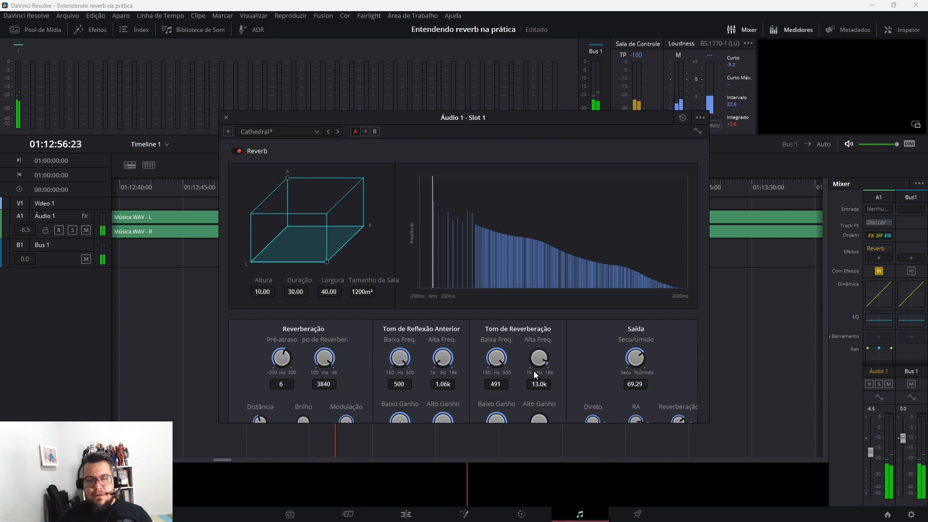
drag(509, 370, 368, 380)
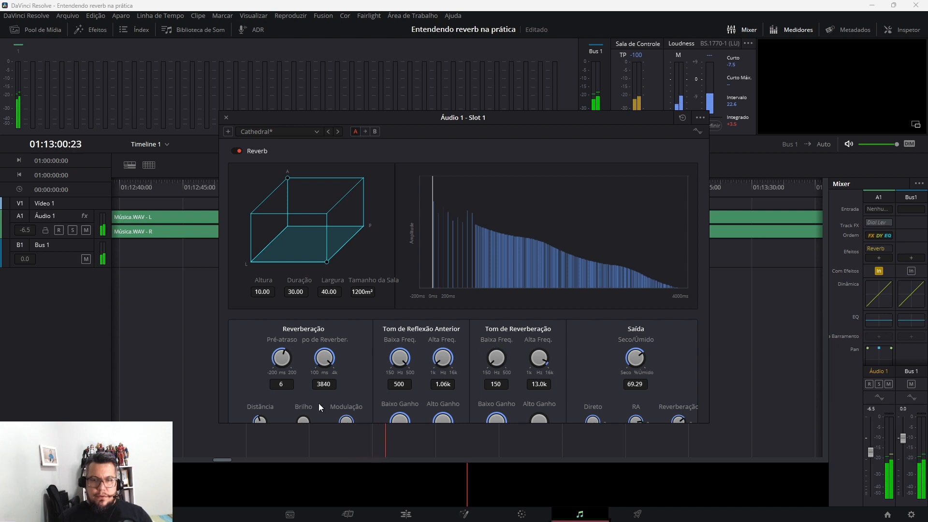